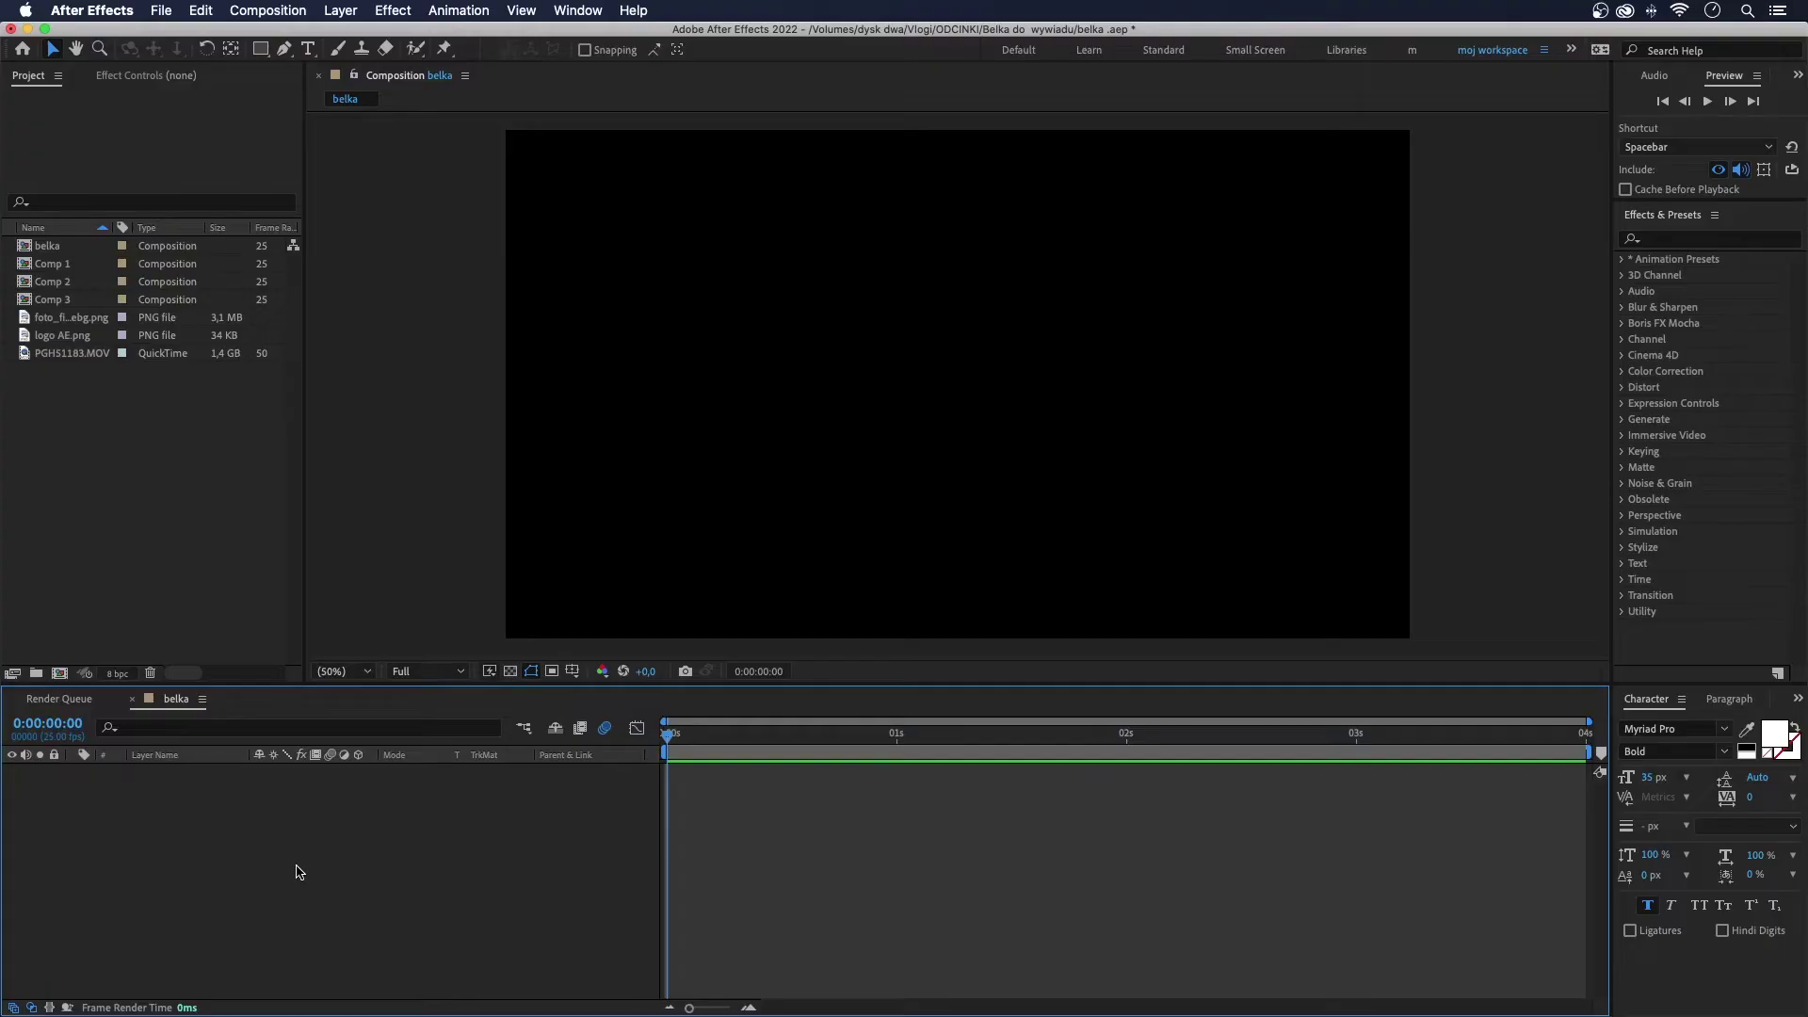
Step: Draw a wide white rectangle and a thinner second rectangle below it
click(264, 53)
mouse_move(614, 462)
mouse_down()
mouse_move(1024, 532)
mouse_move(1044, 519)
mouse_up()
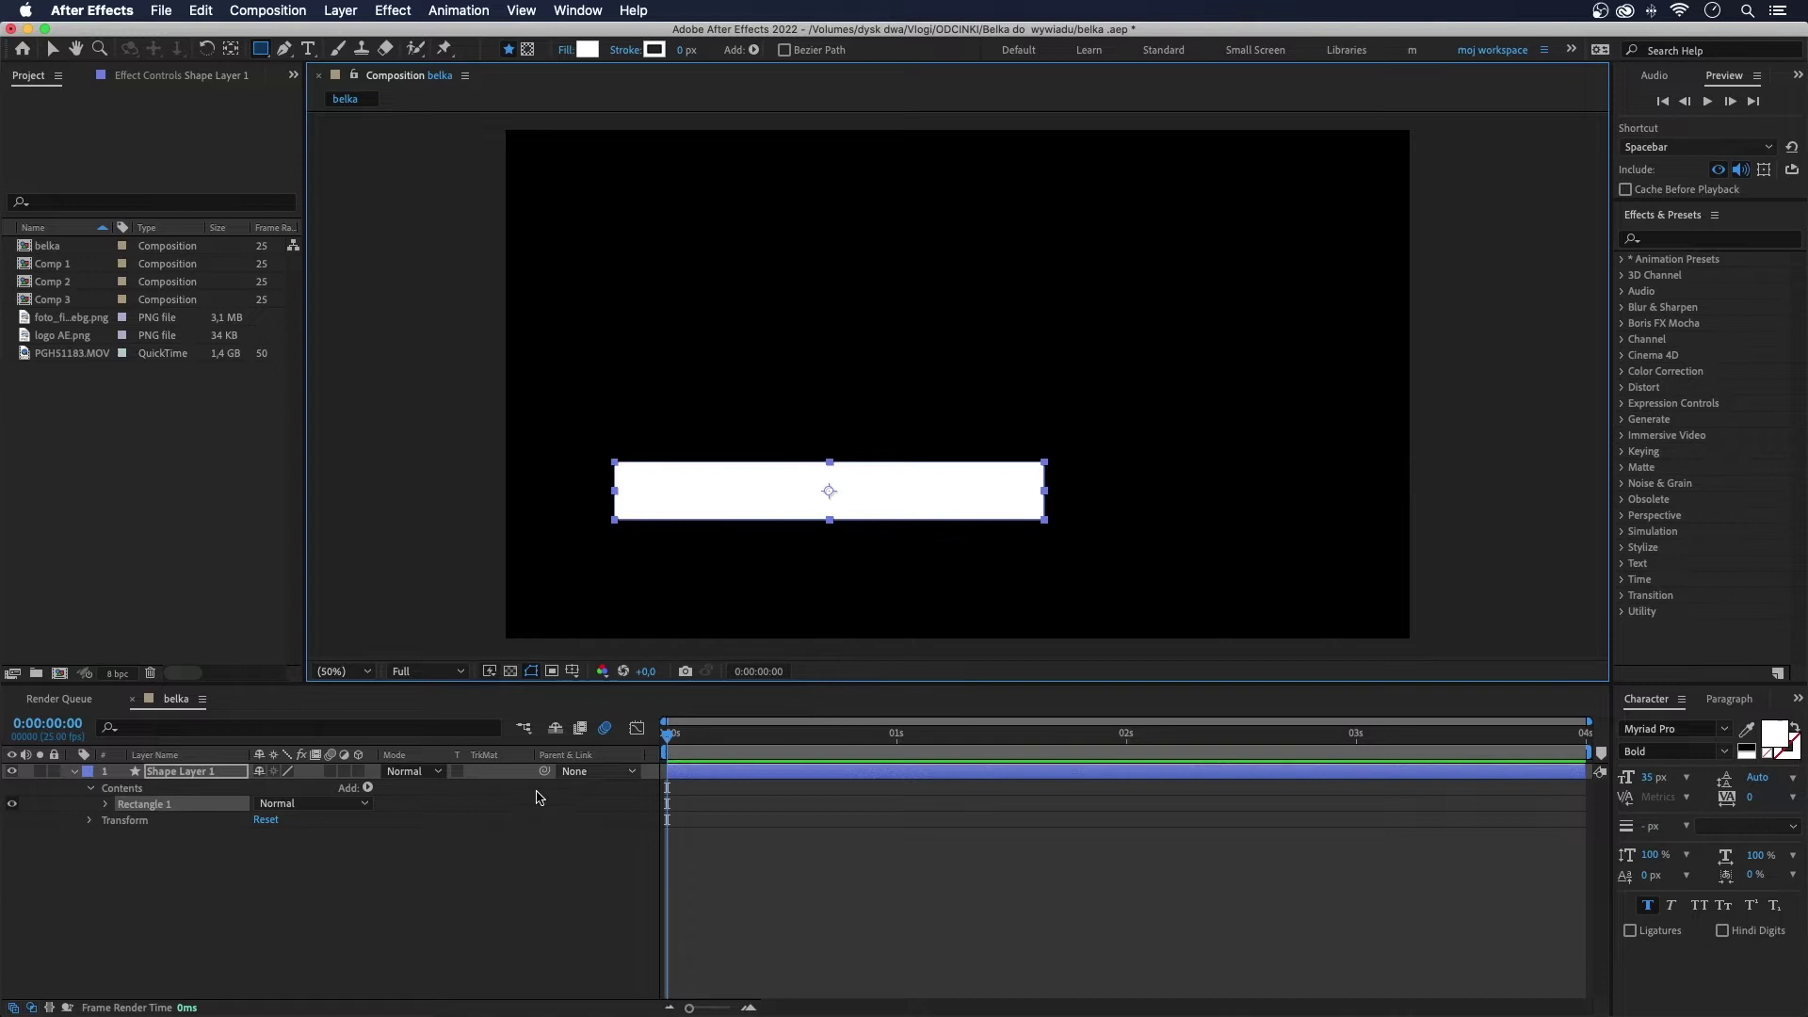
click(251, 885)
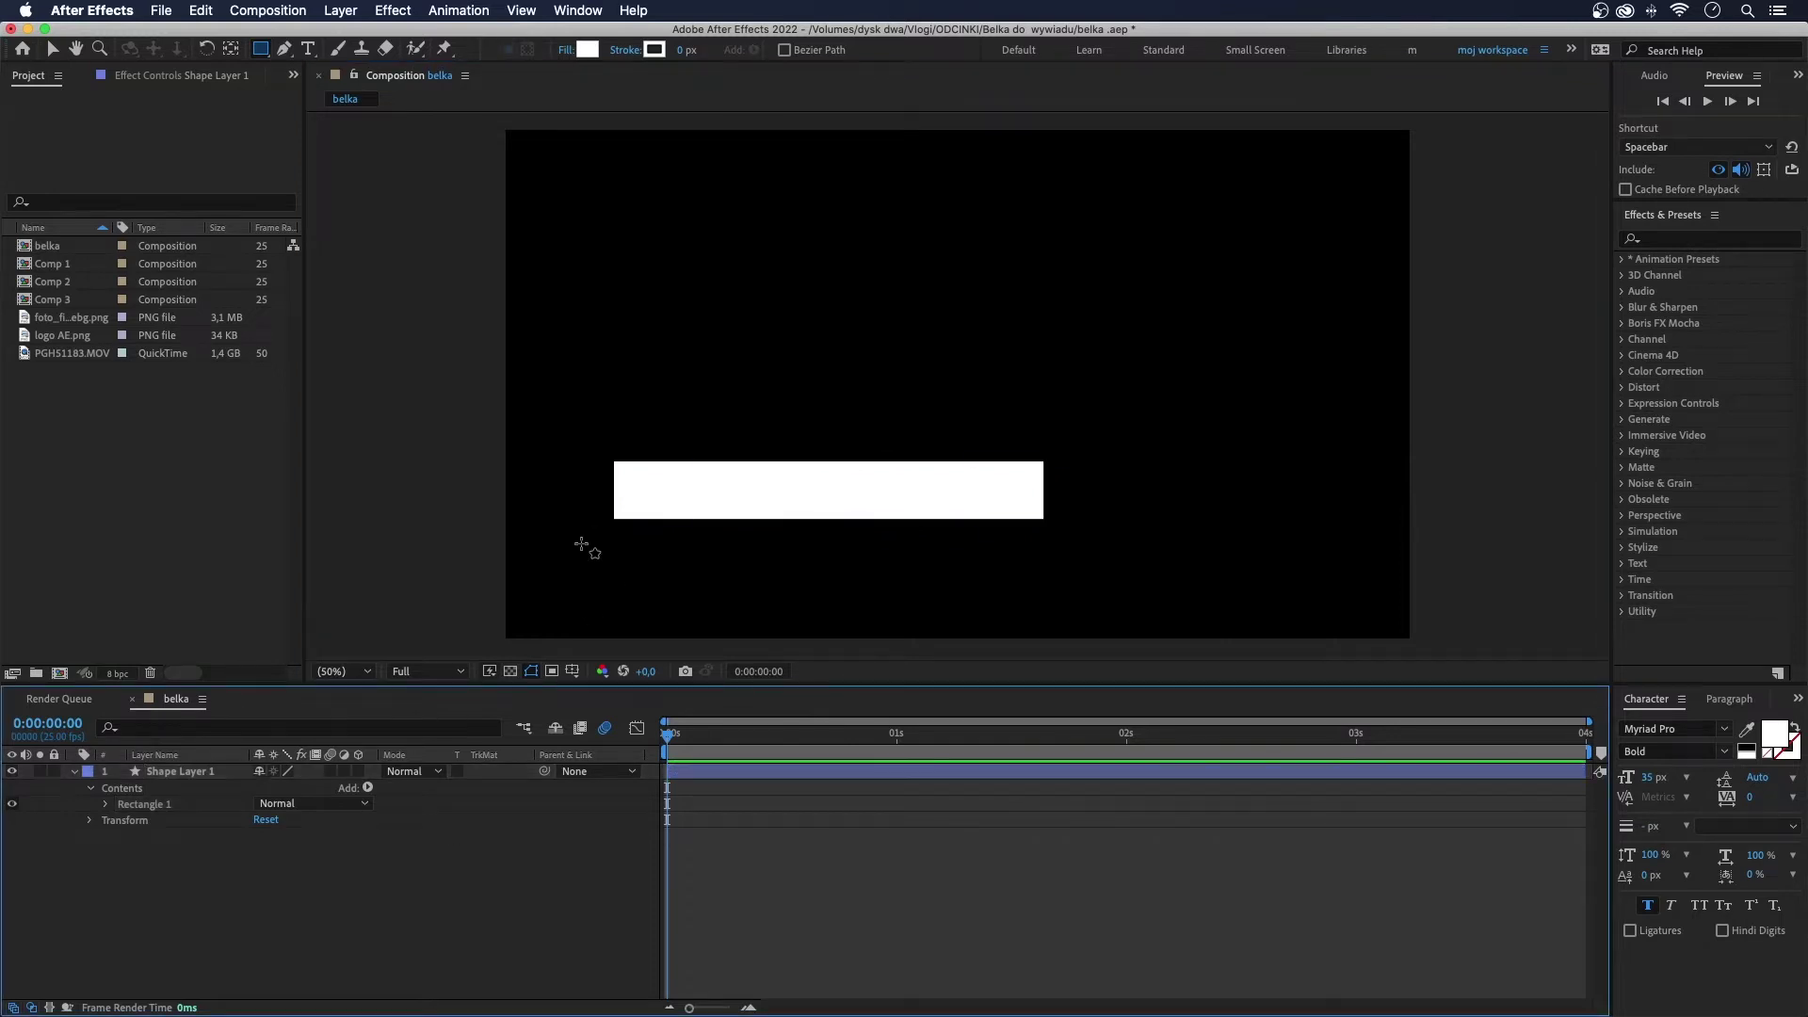
drag(571, 543, 961, 561)
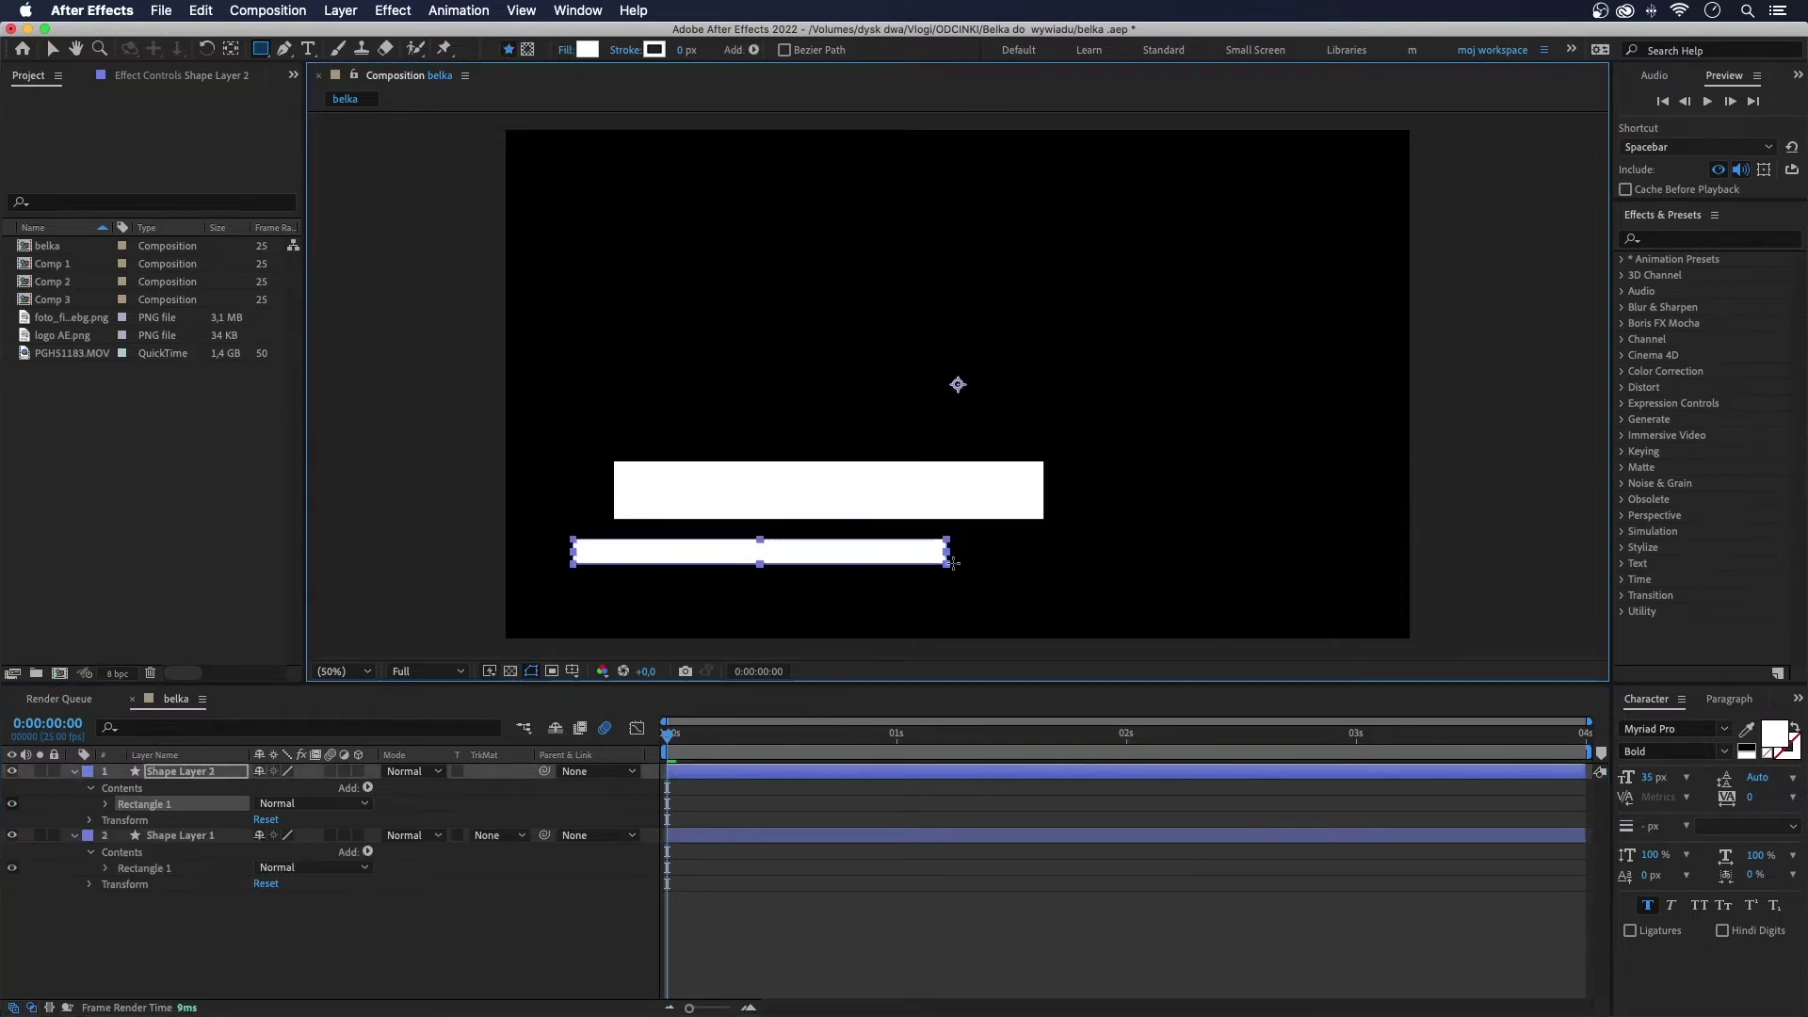
drag(961, 561, 963, 561)
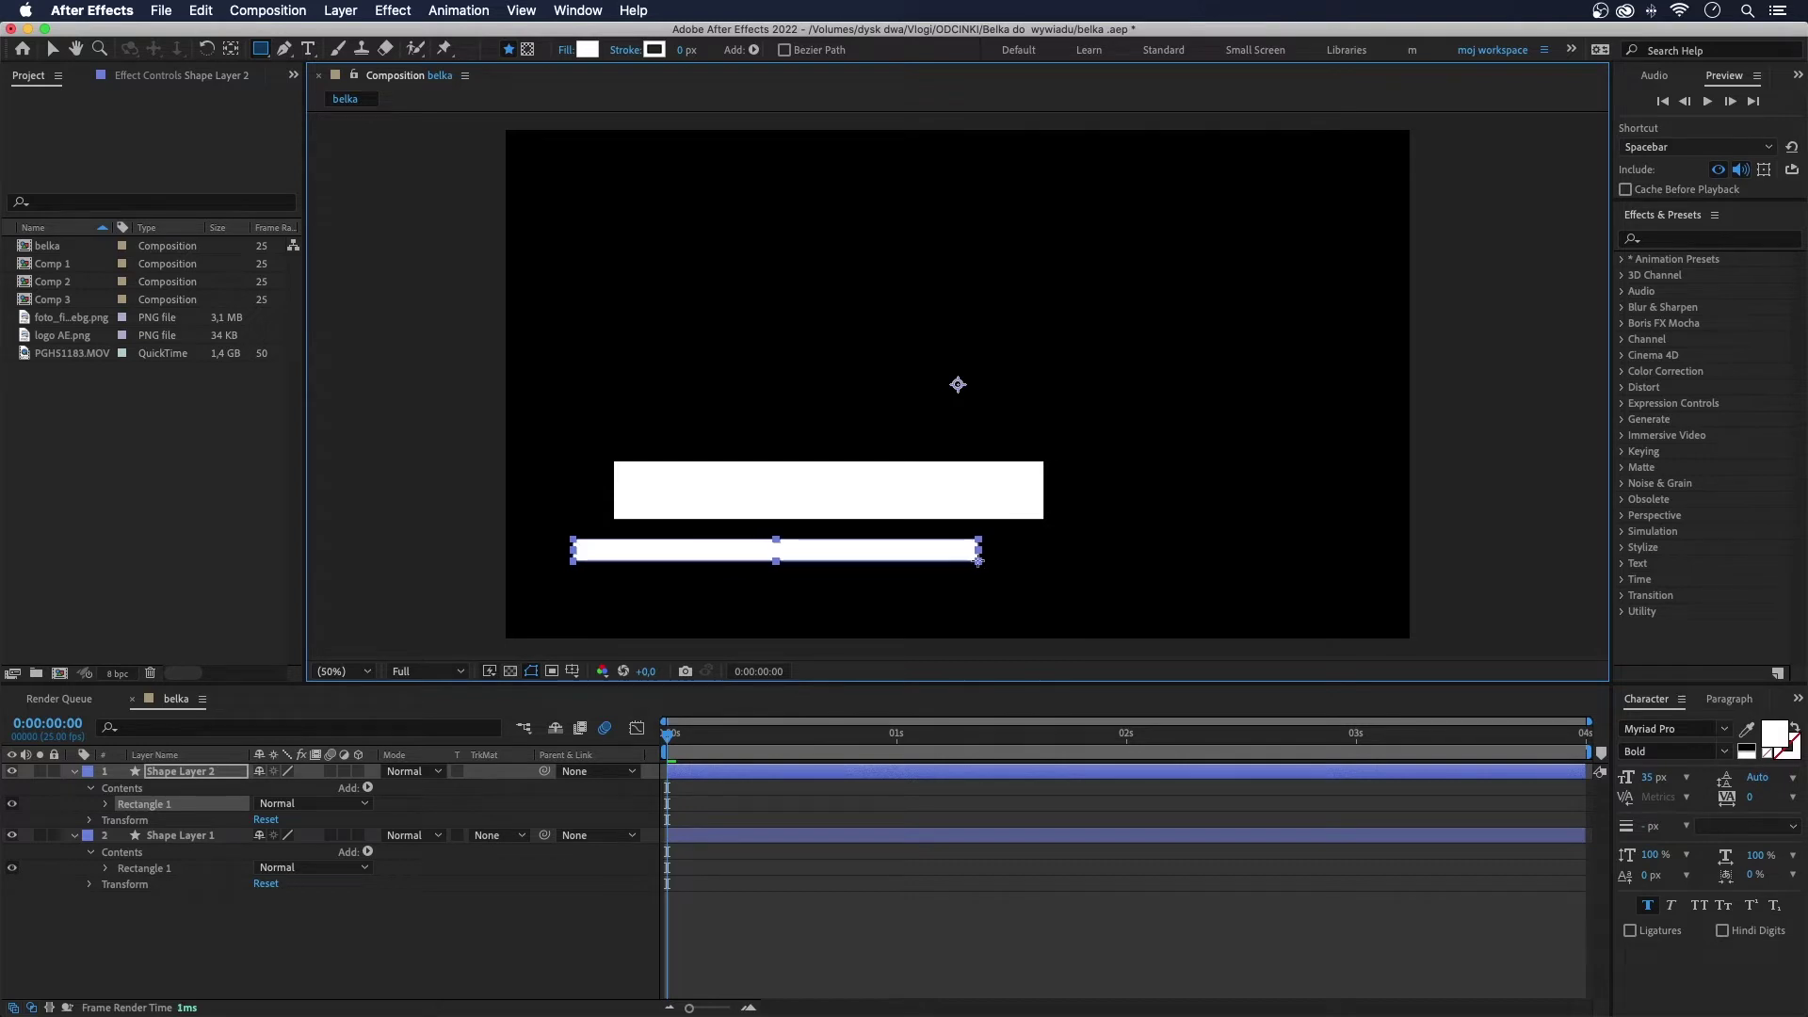
drag(985, 561, 985, 561)
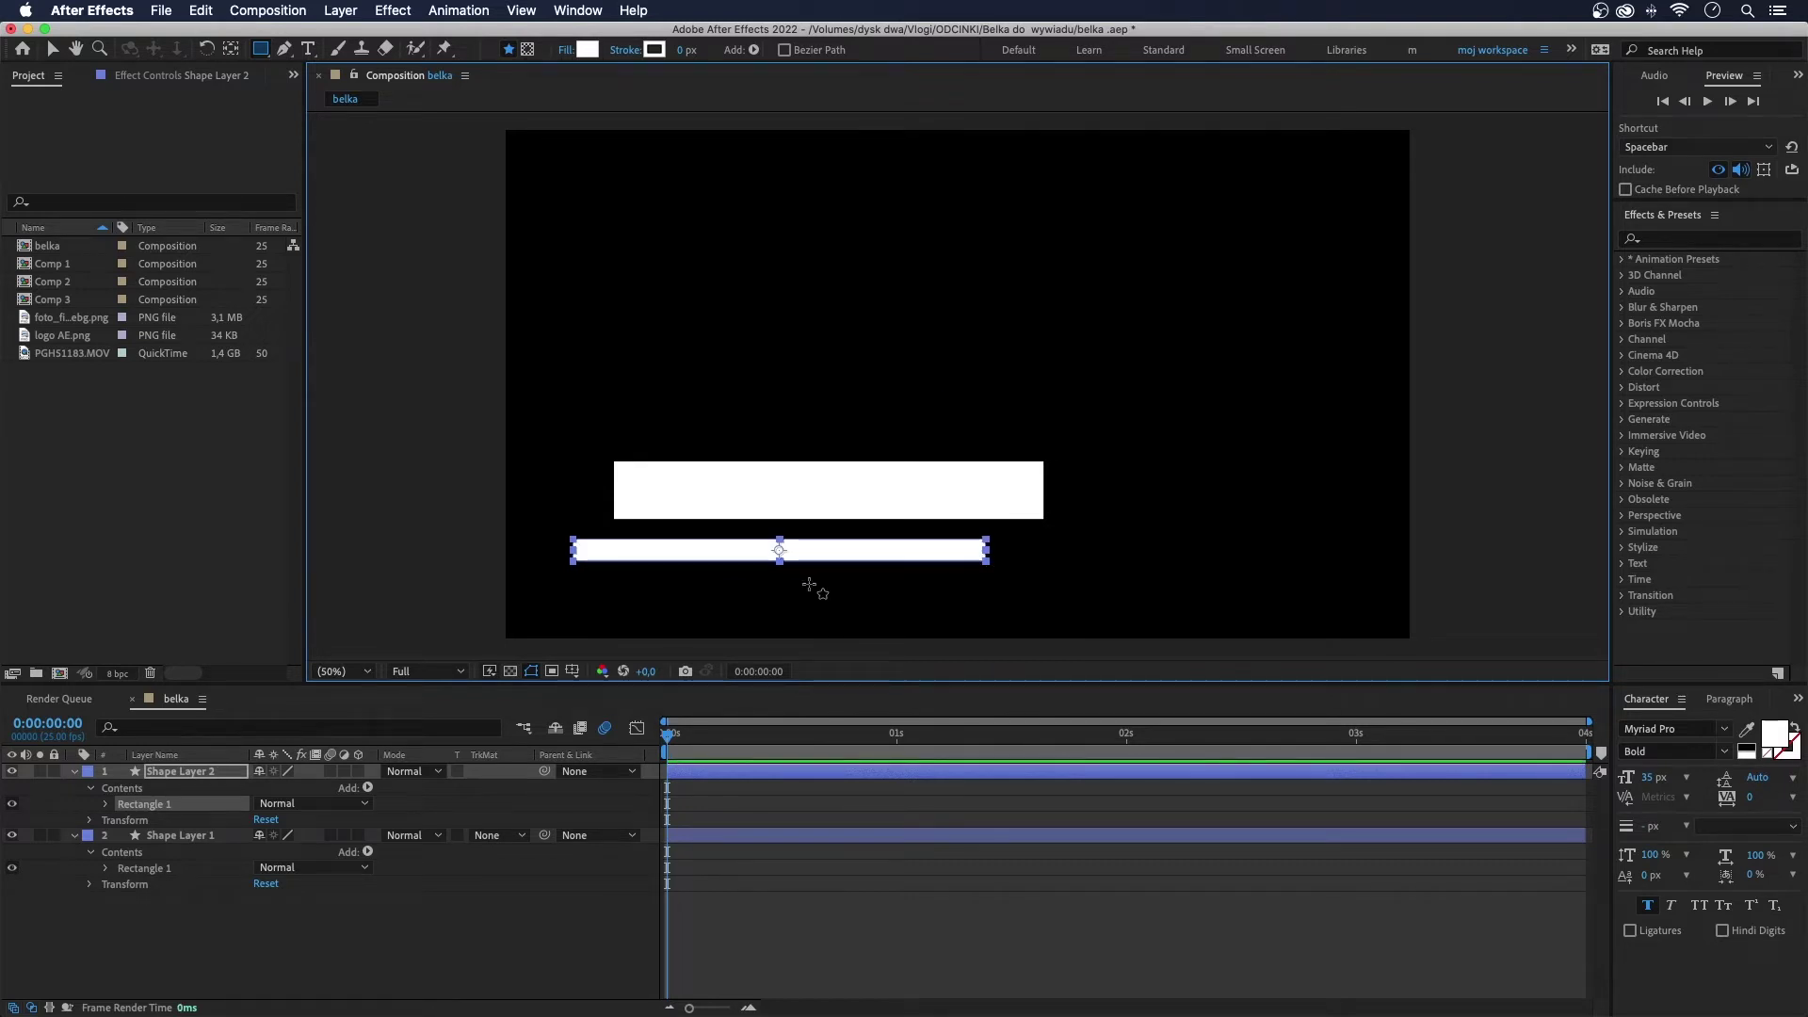
Step: With snapping on, snap the thin lower bar against the upper bar's bottom edge
key(v)
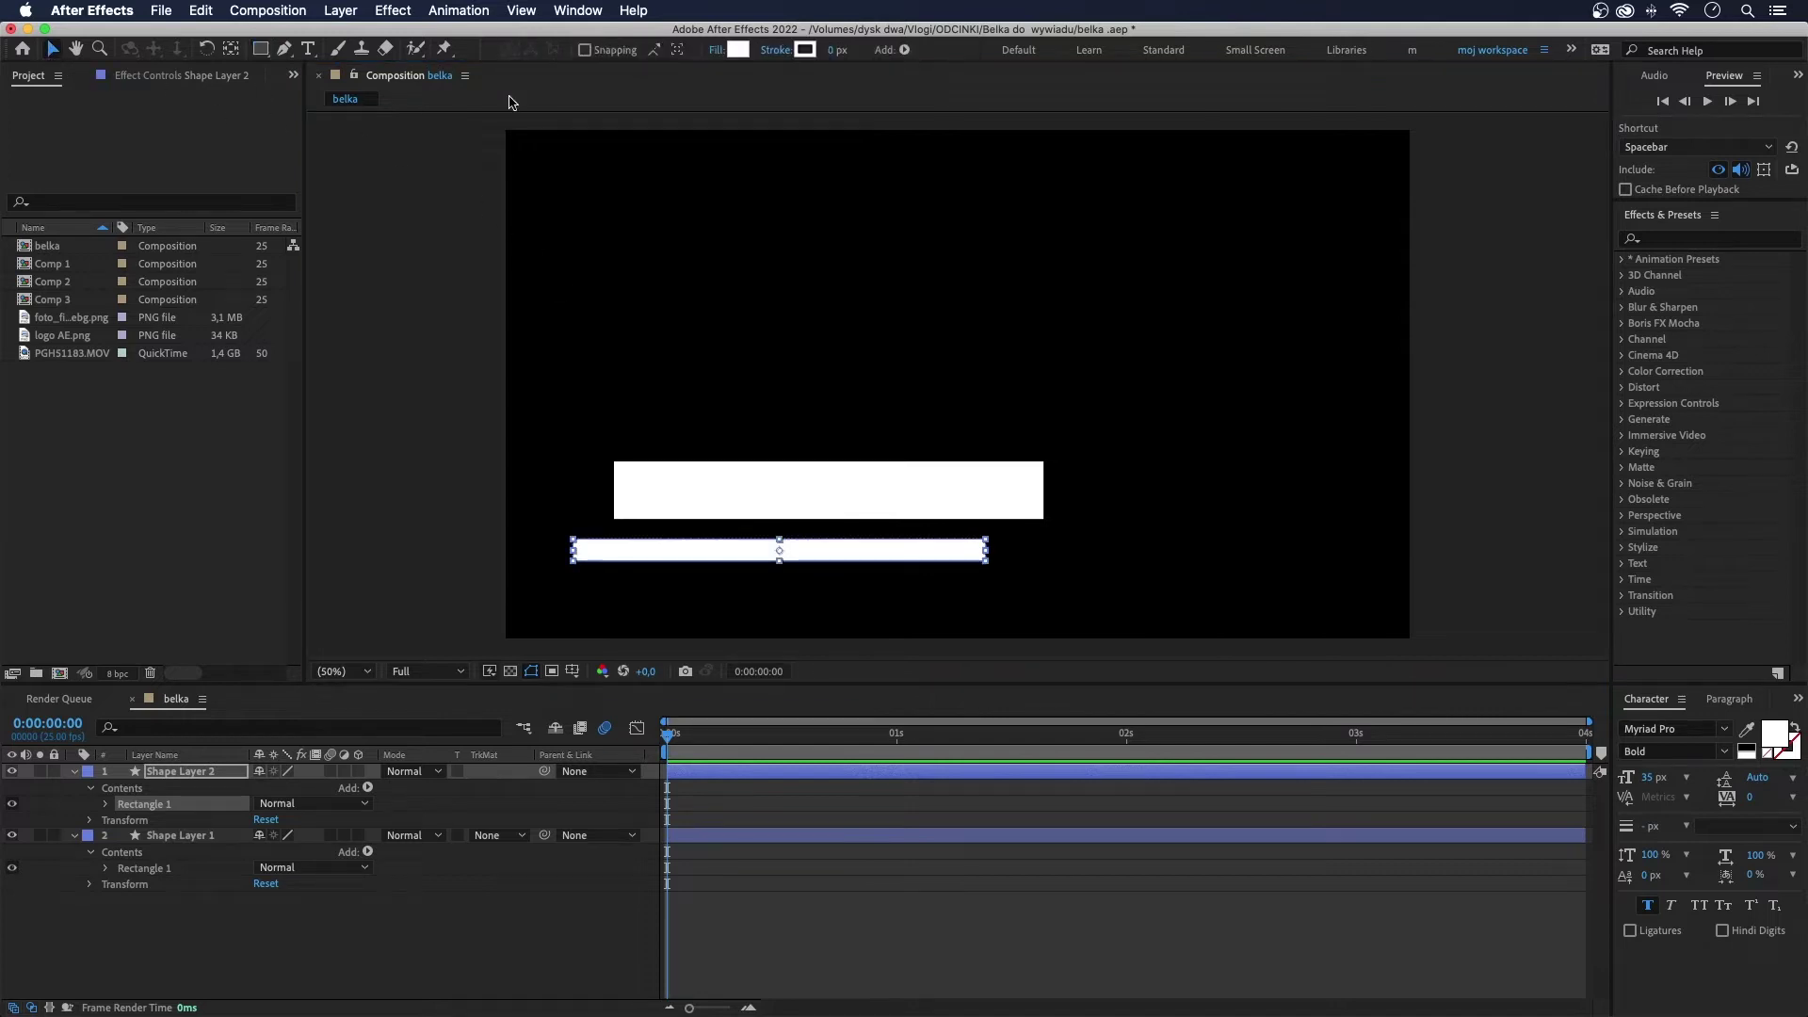
click(585, 50)
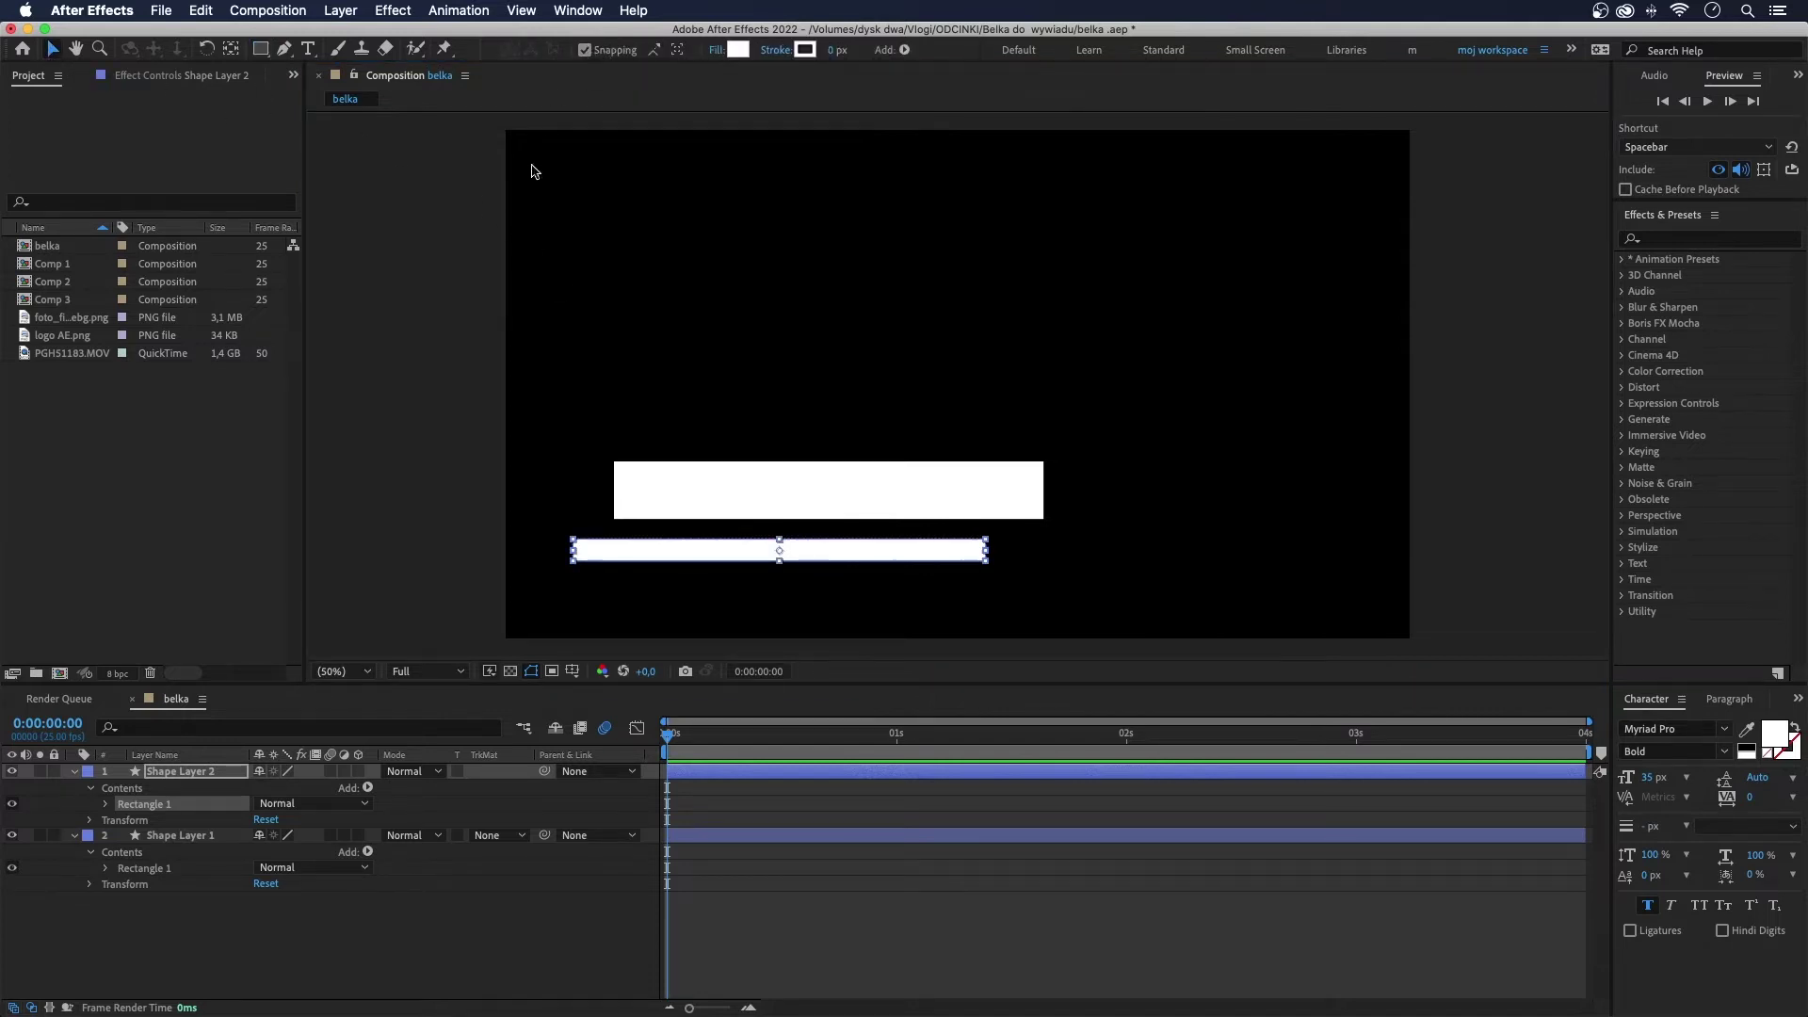
click(691, 495)
click(674, 549)
drag(674, 549, 679, 543)
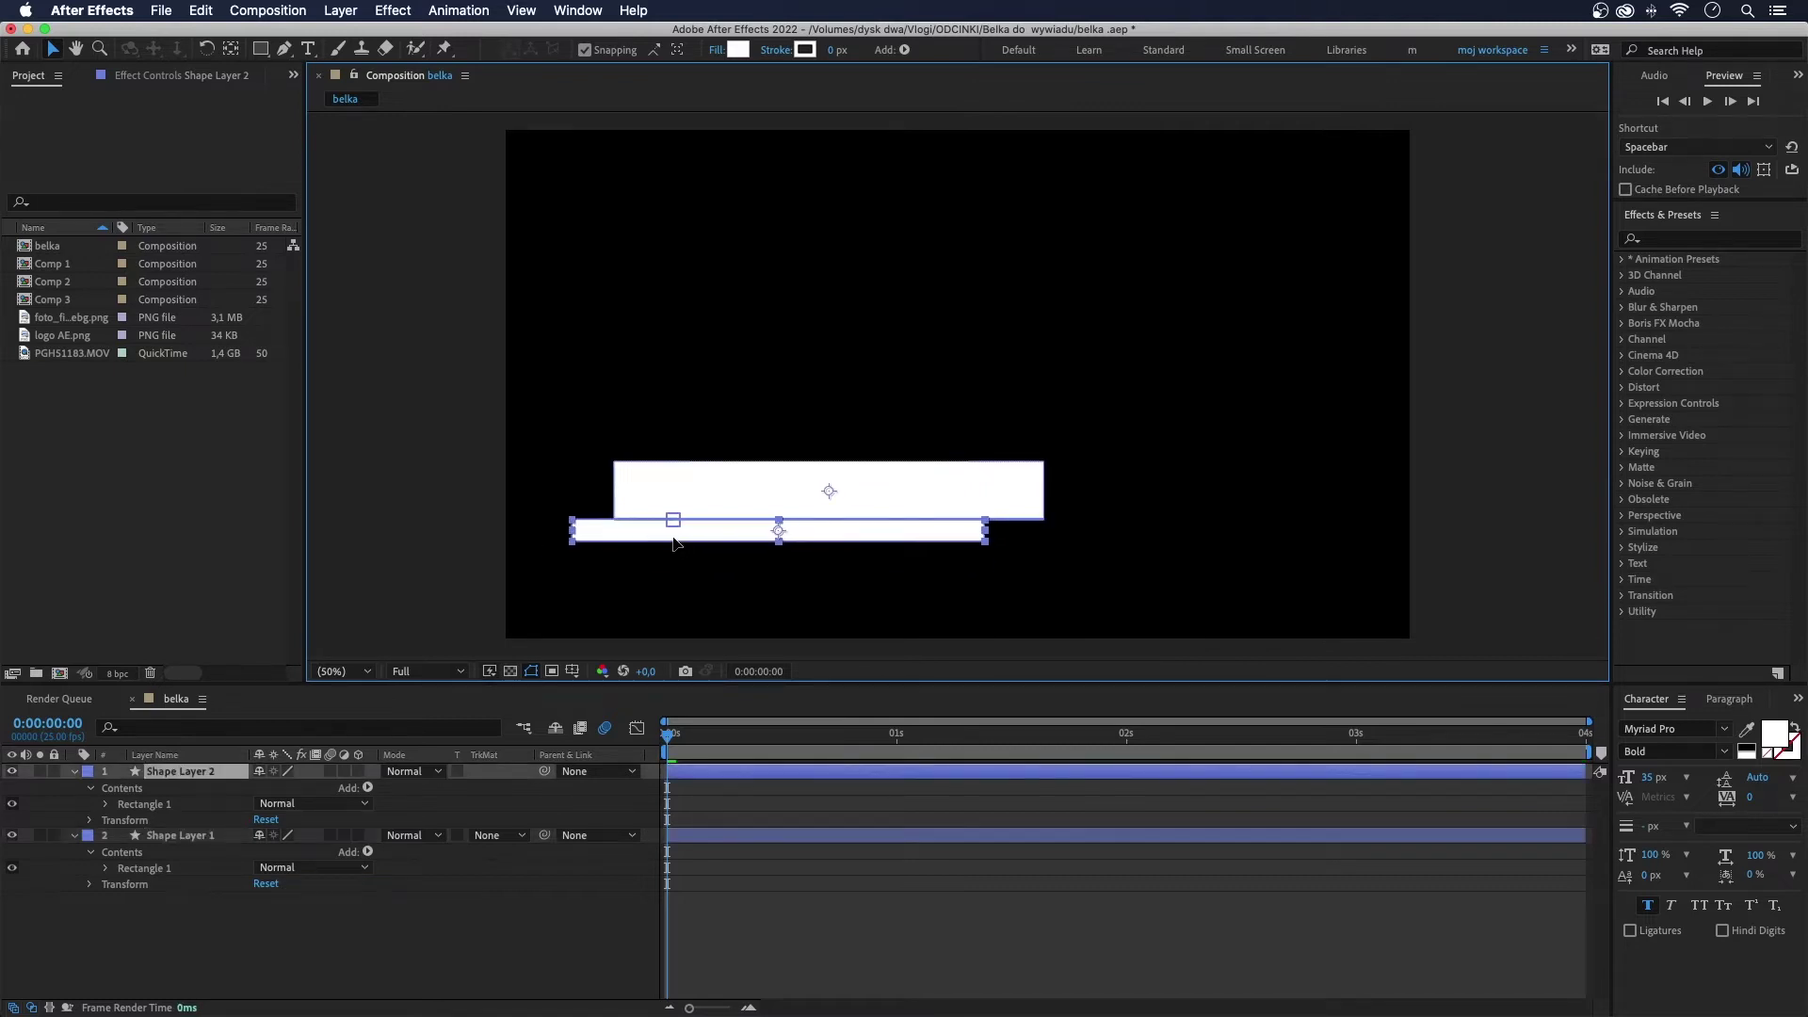
drag(674, 544, 673, 543)
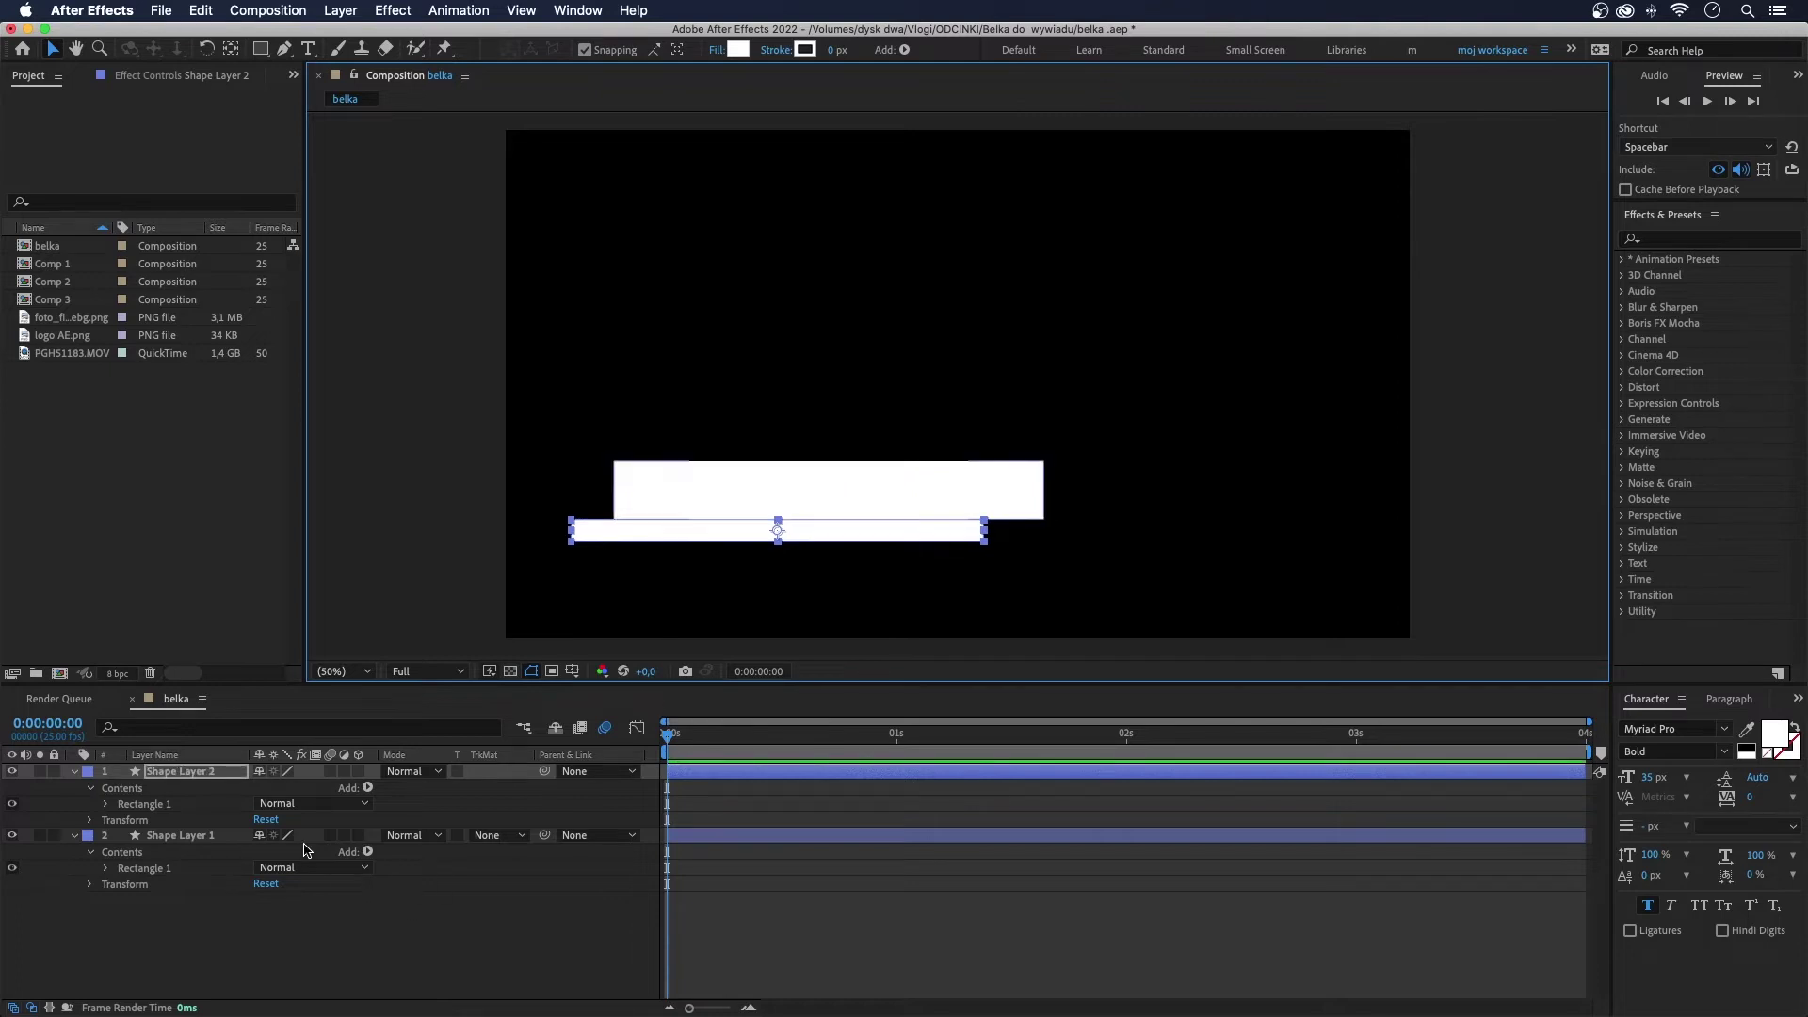
Step: Rename the layers 'dolna czesc' and 'gorna czesc', and put 'gorna czesc' above 'dolna czesc'
right_click(181, 776)
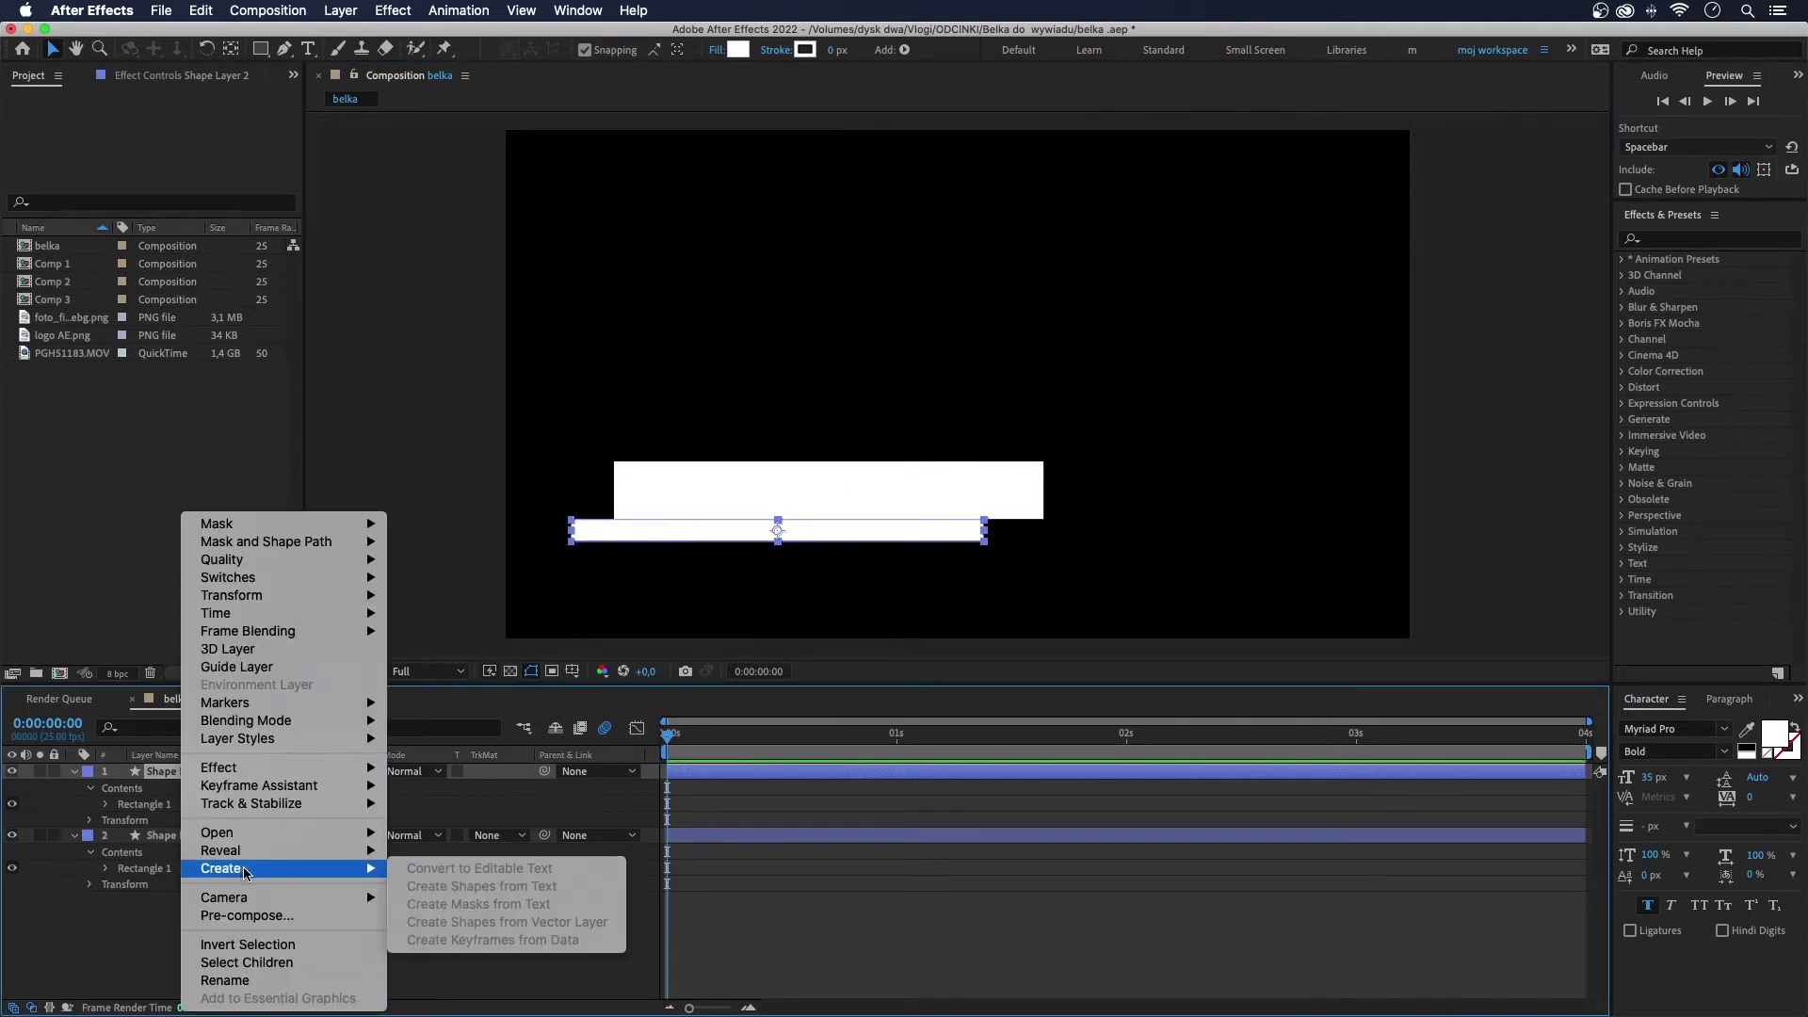
click(226, 982)
text(dolna czesc)
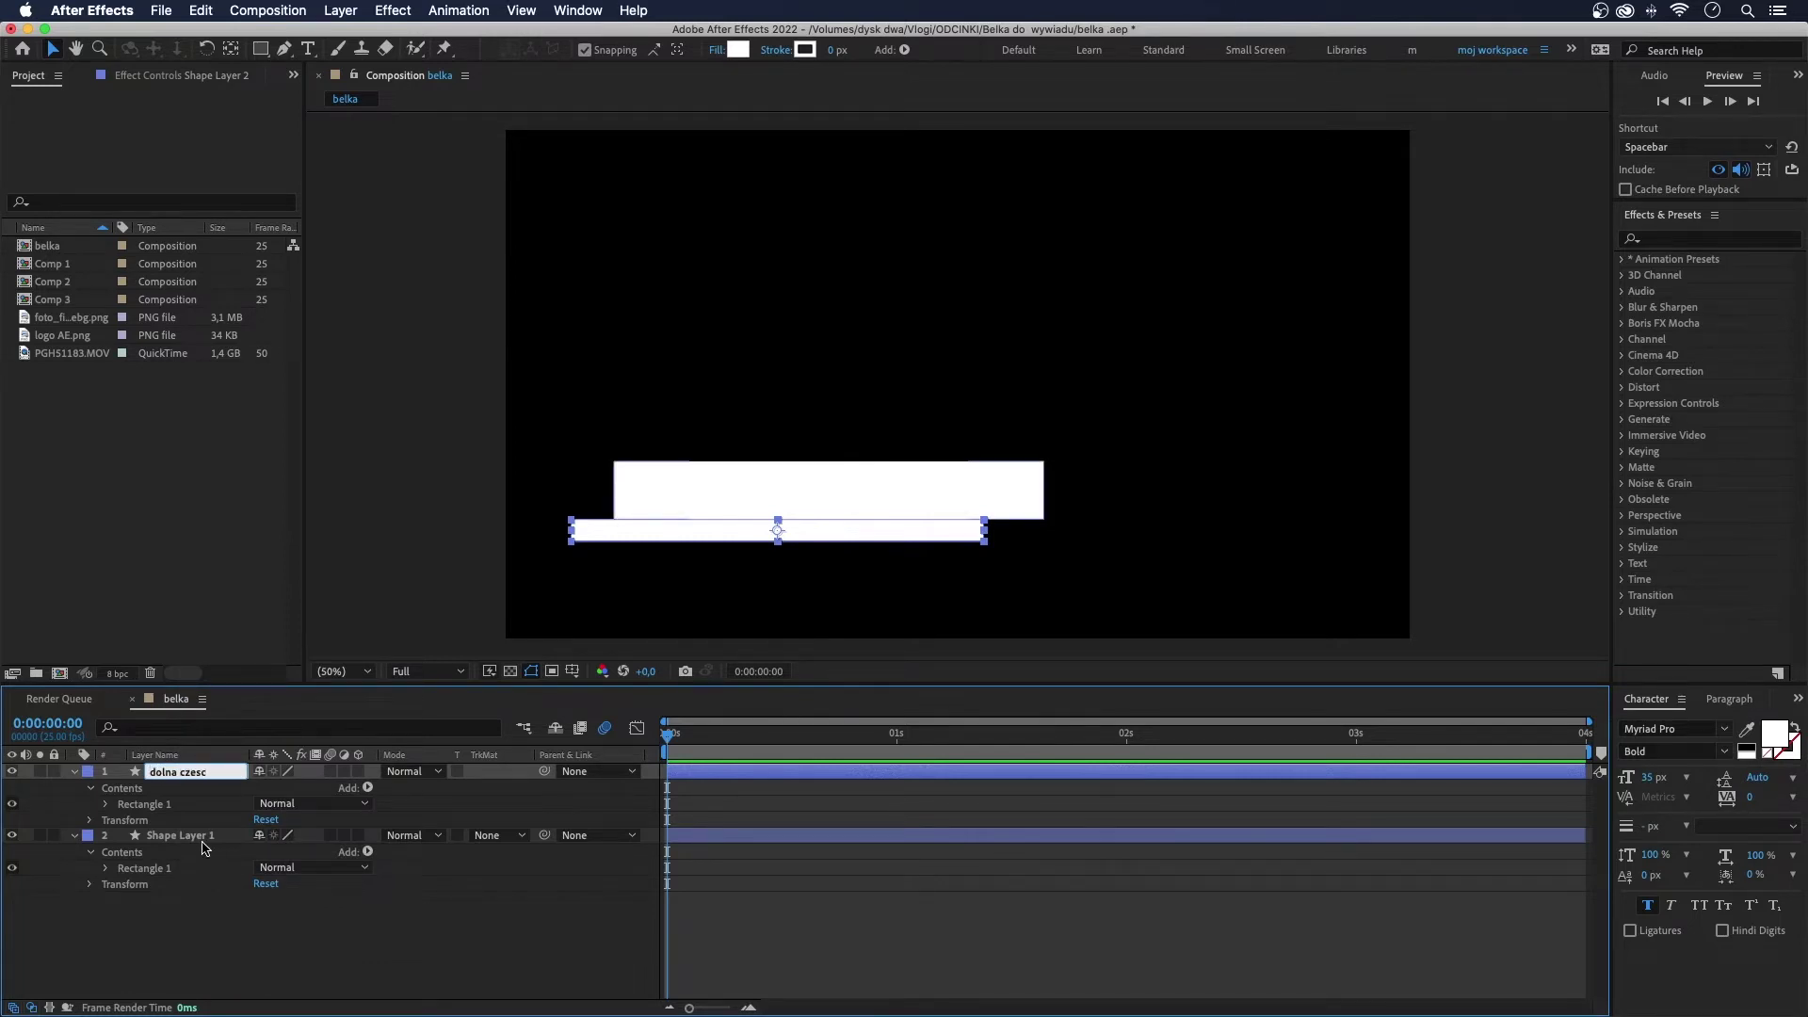
right_click(204, 847)
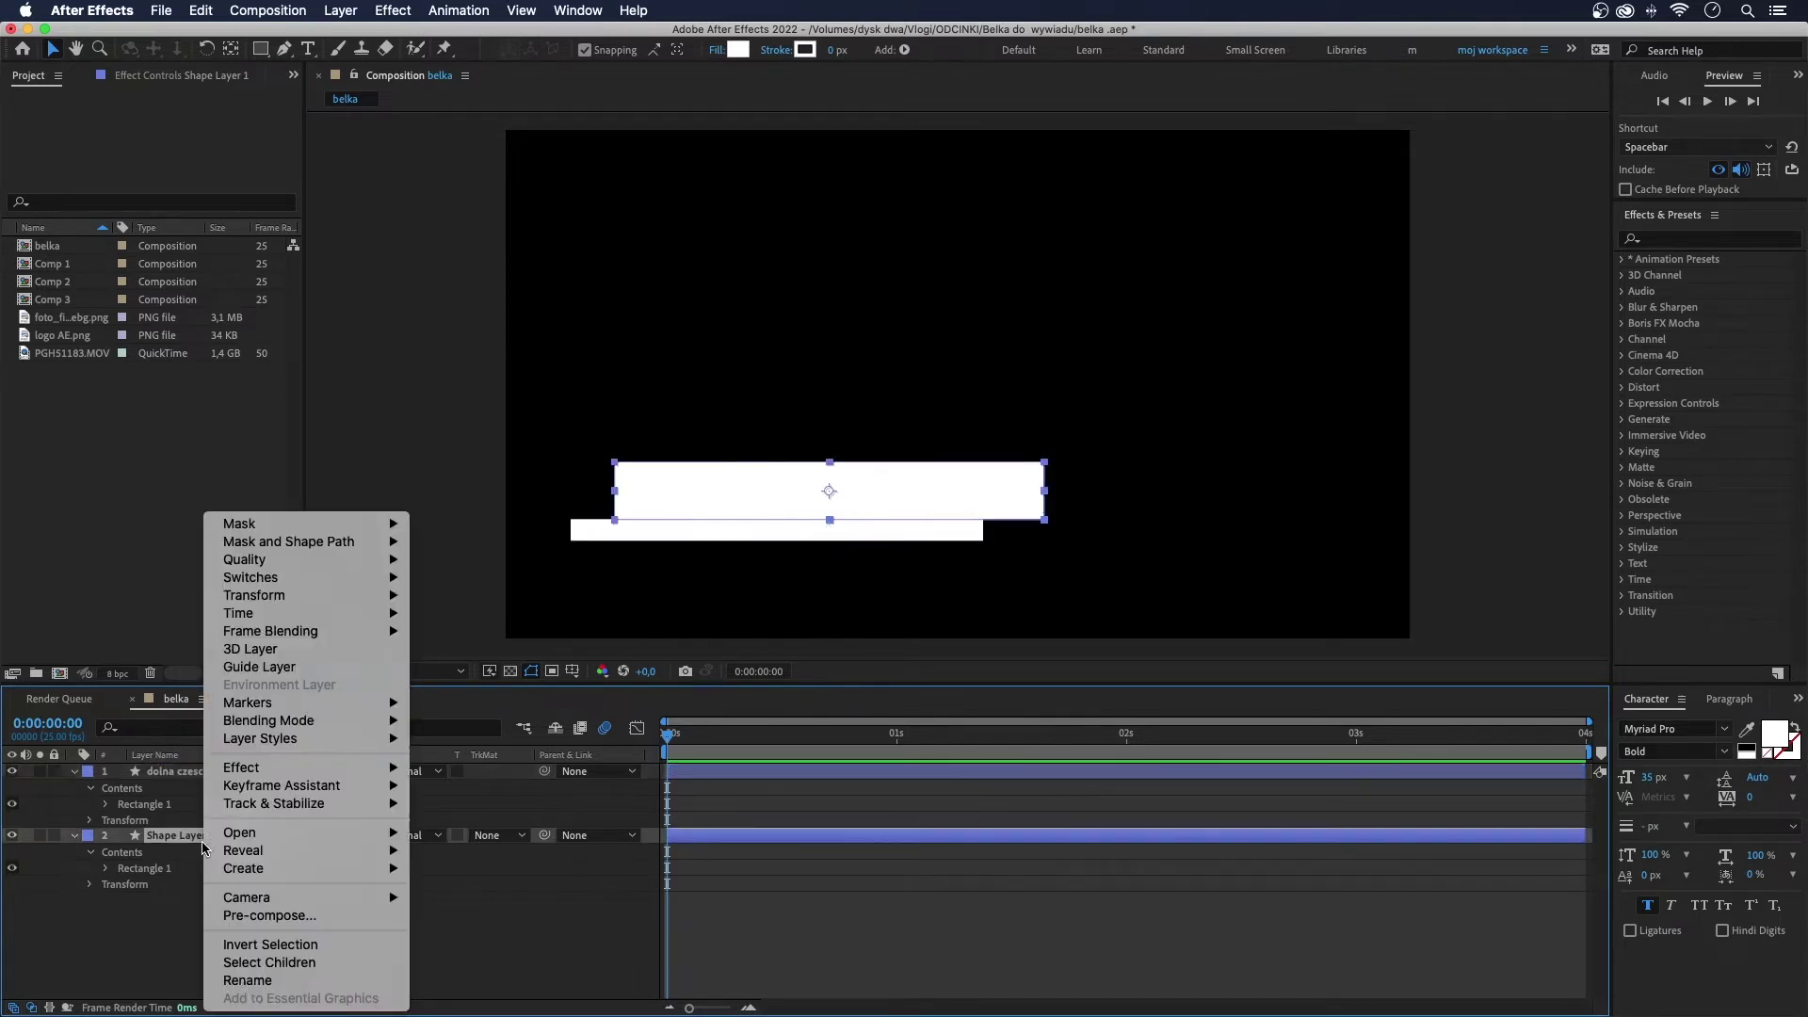
click(272, 982)
text(gorna czesc)
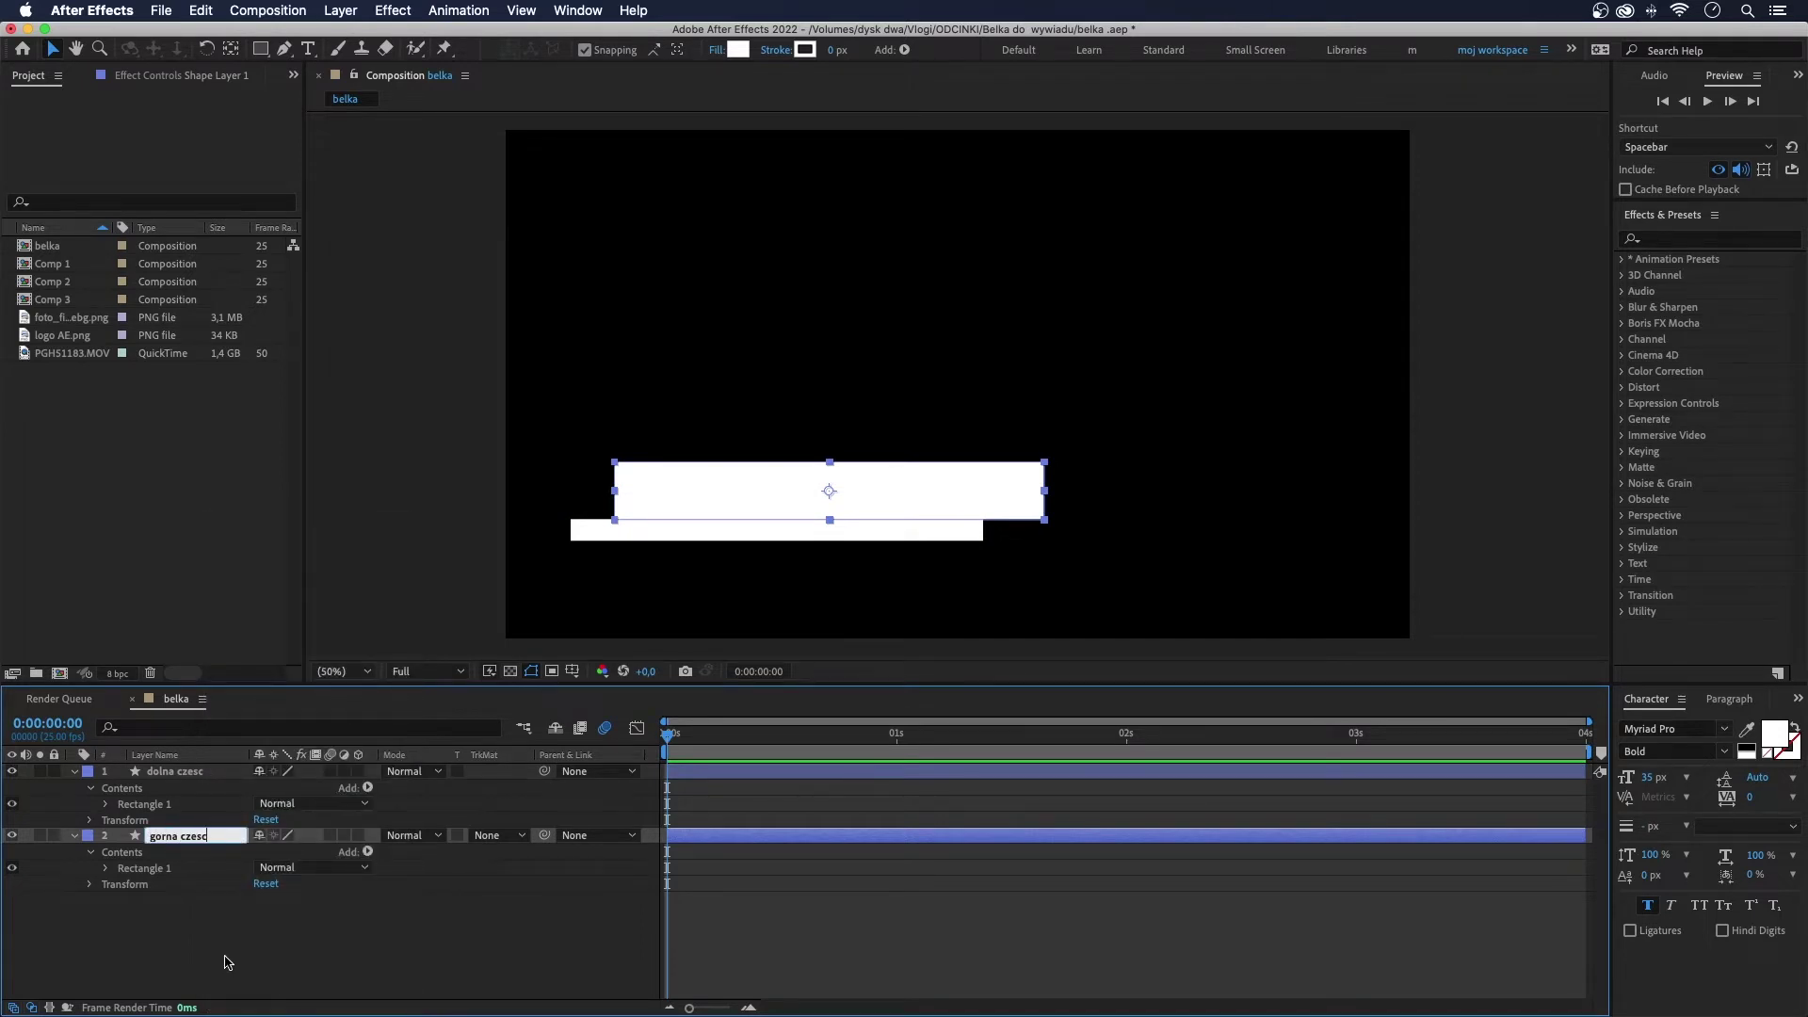
click(224, 962)
drag(176, 782, 190, 906)
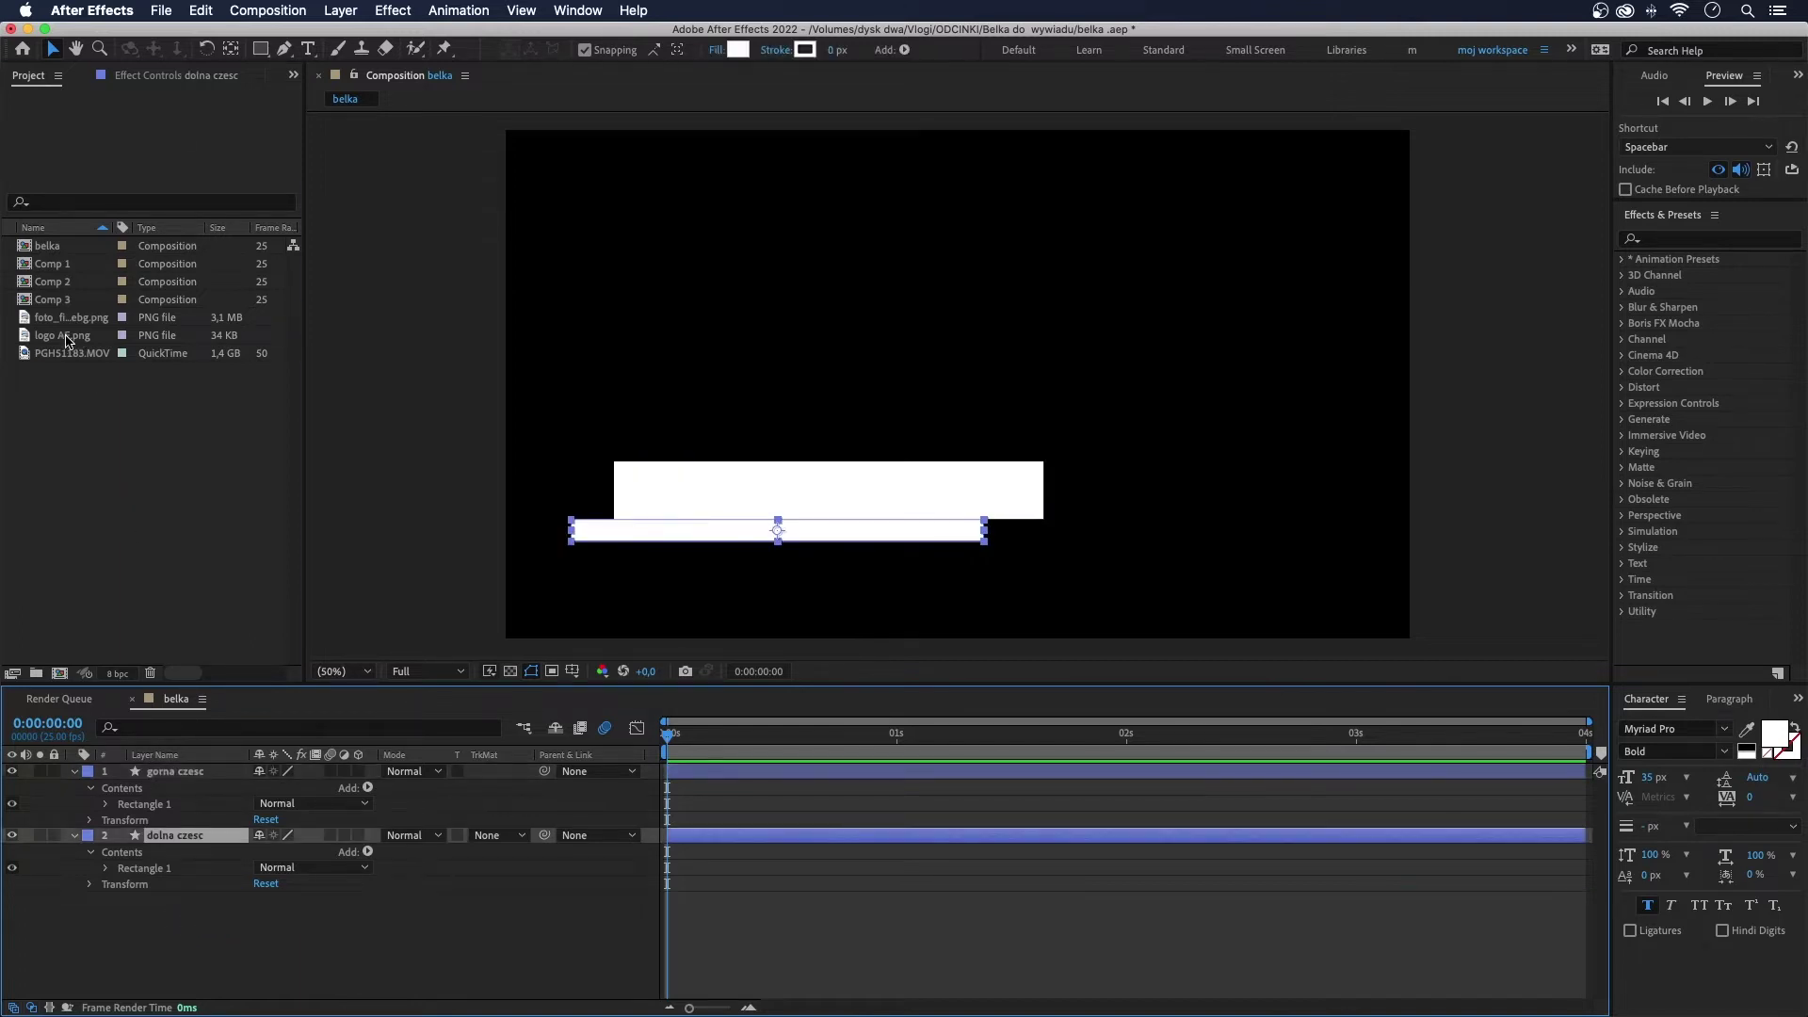
Step: Add logo AE.png to the comp, scale it to 39%, and move it up-right
drag(67, 339, 999, 393)
key(s)
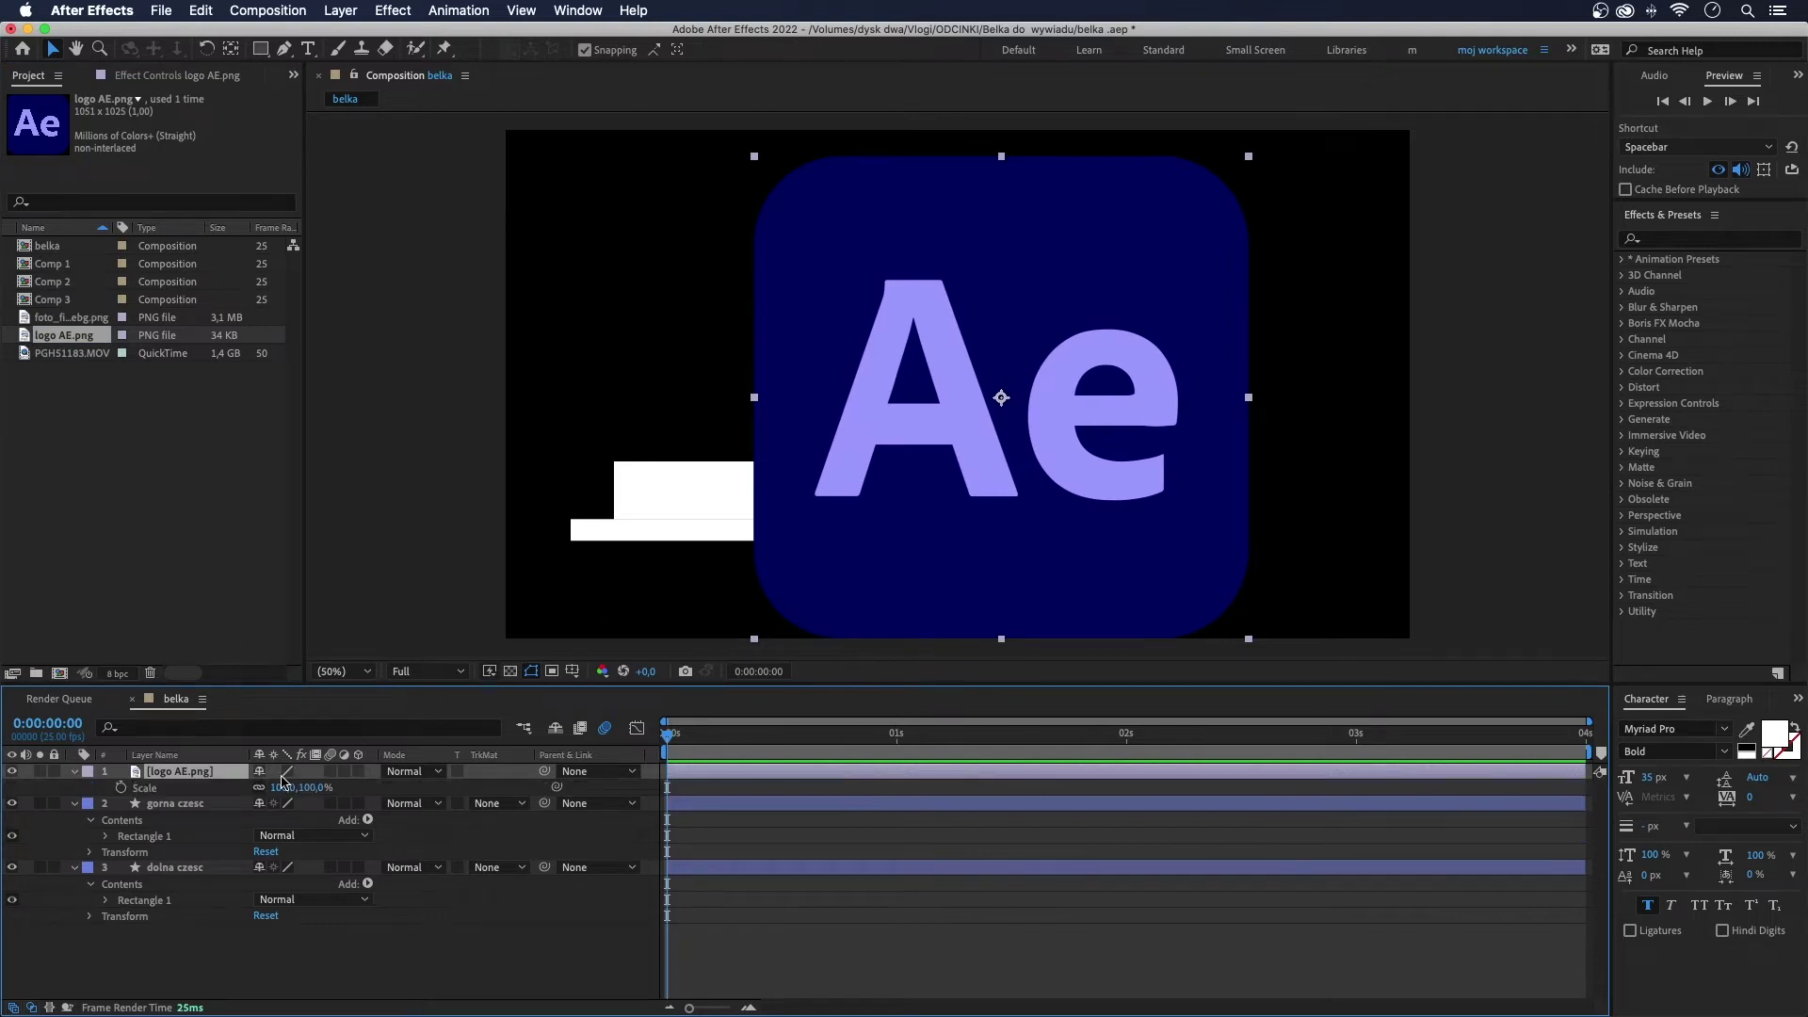
drag(283, 787, 226, 787)
drag(1058, 342, 1167, 257)
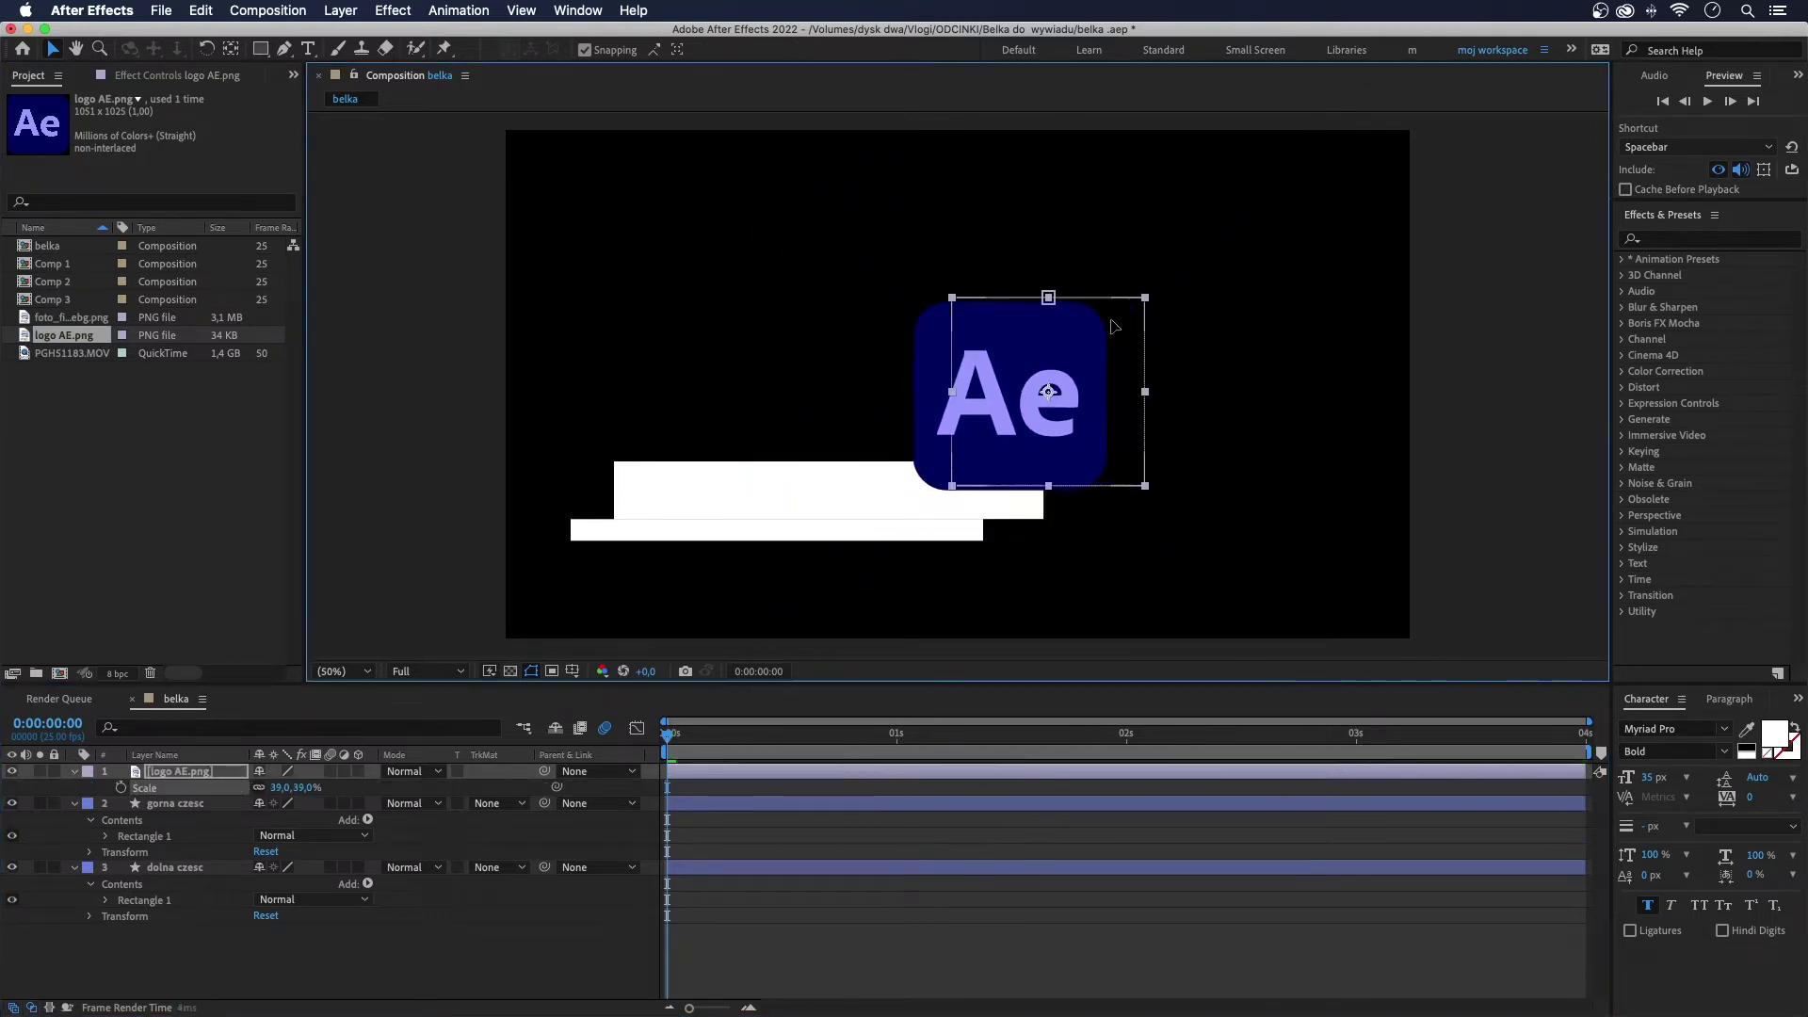
Step: Fill the upper bar with the logo's dark navy blue (000058) using the eyedropper
click(850, 471)
click(736, 50)
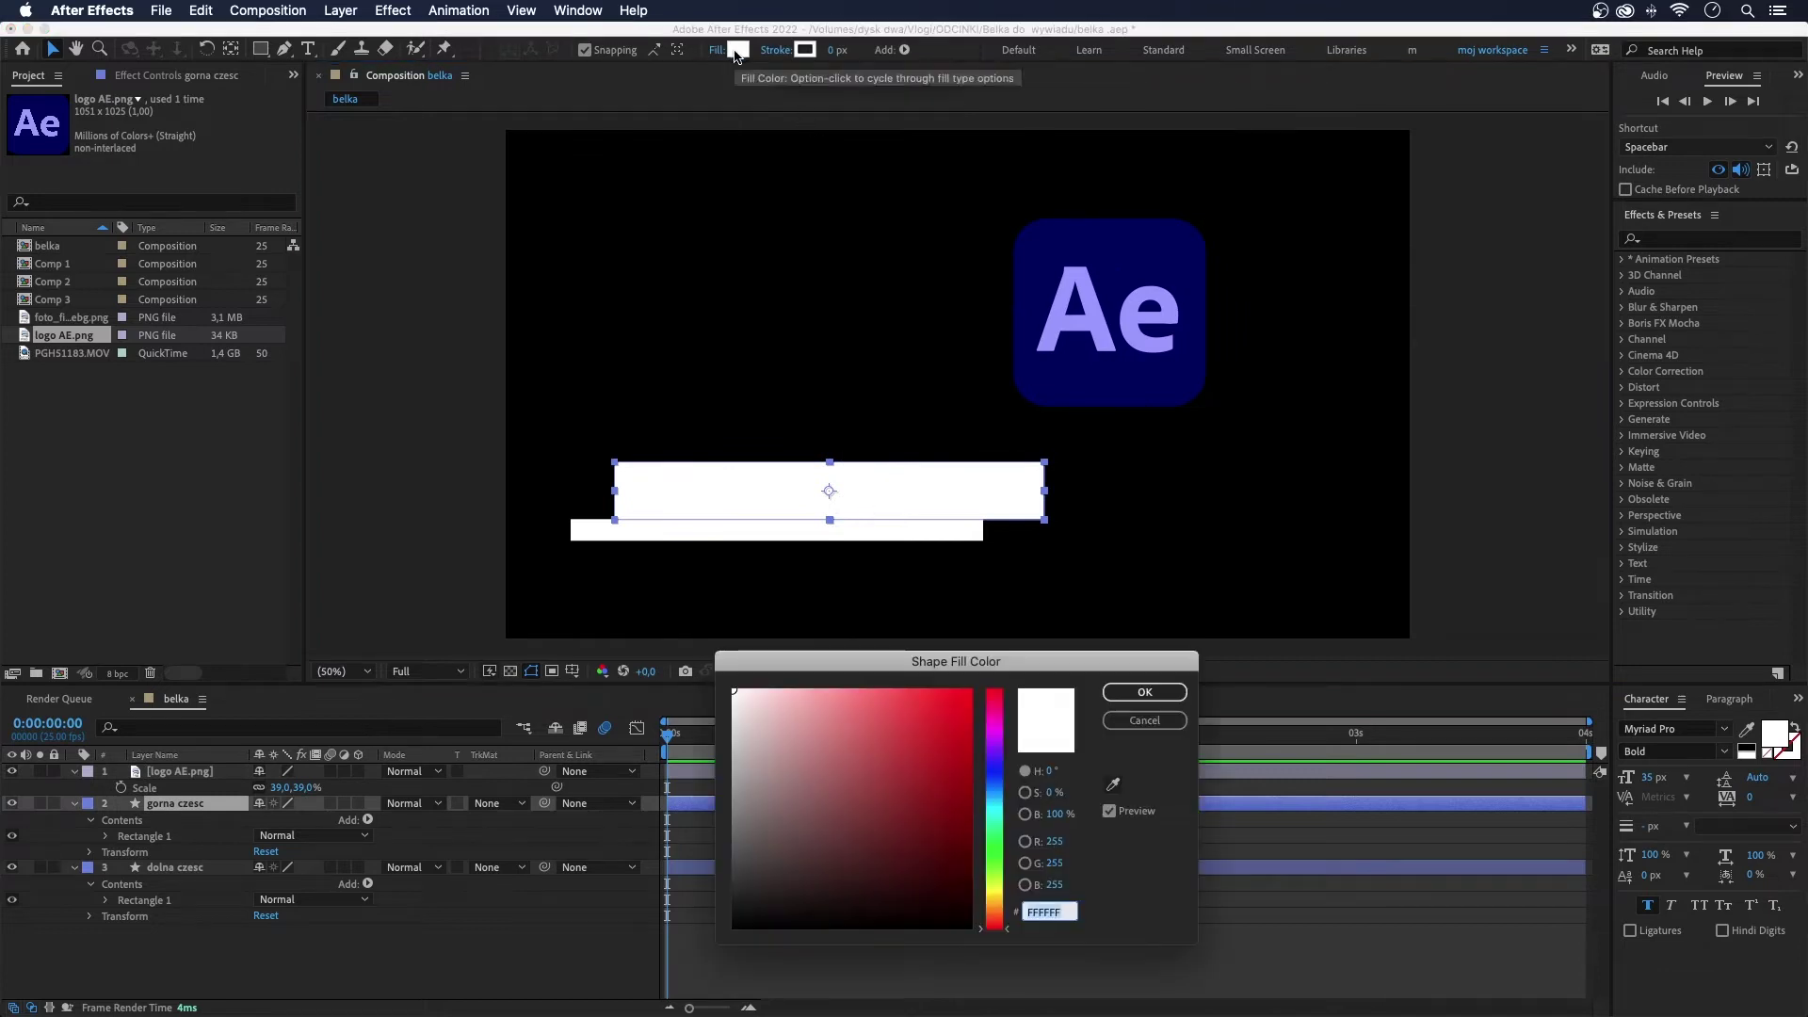
click(1114, 784)
click(1098, 384)
click(1144, 692)
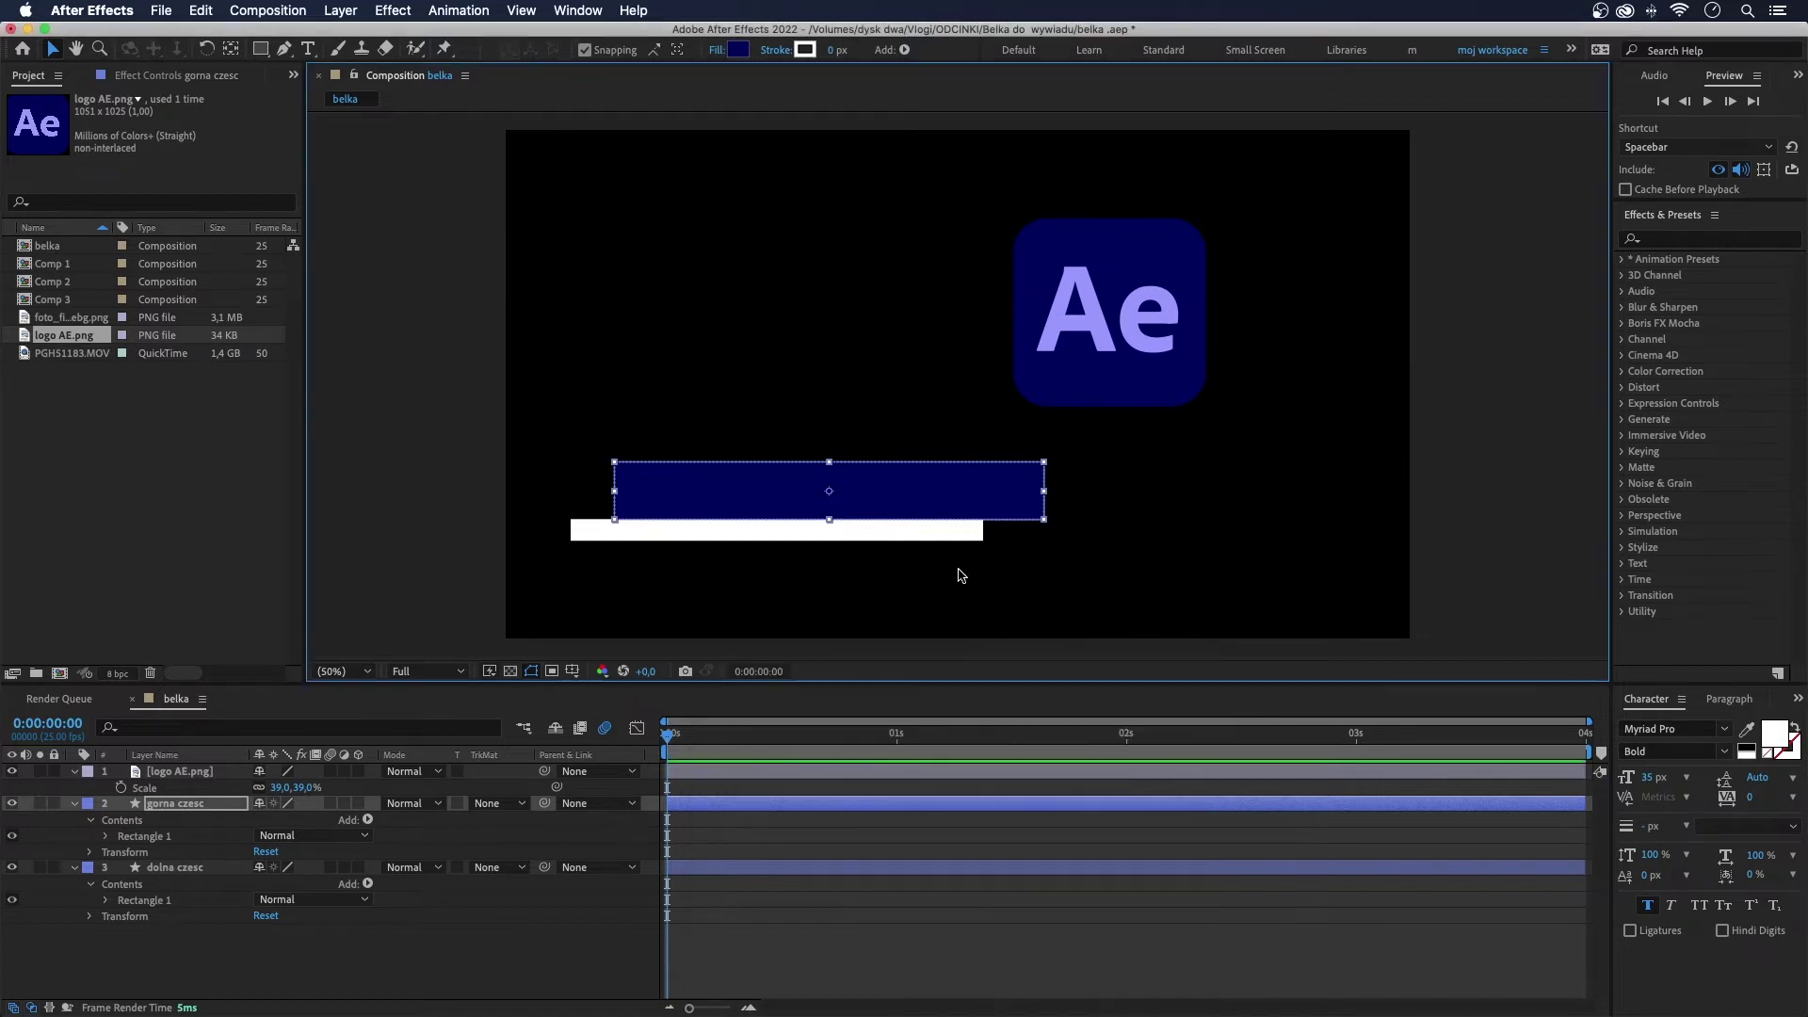
Step: Fill the lower bar with the logo's light purple (9999FF), then delete the logo layer
click(953, 542)
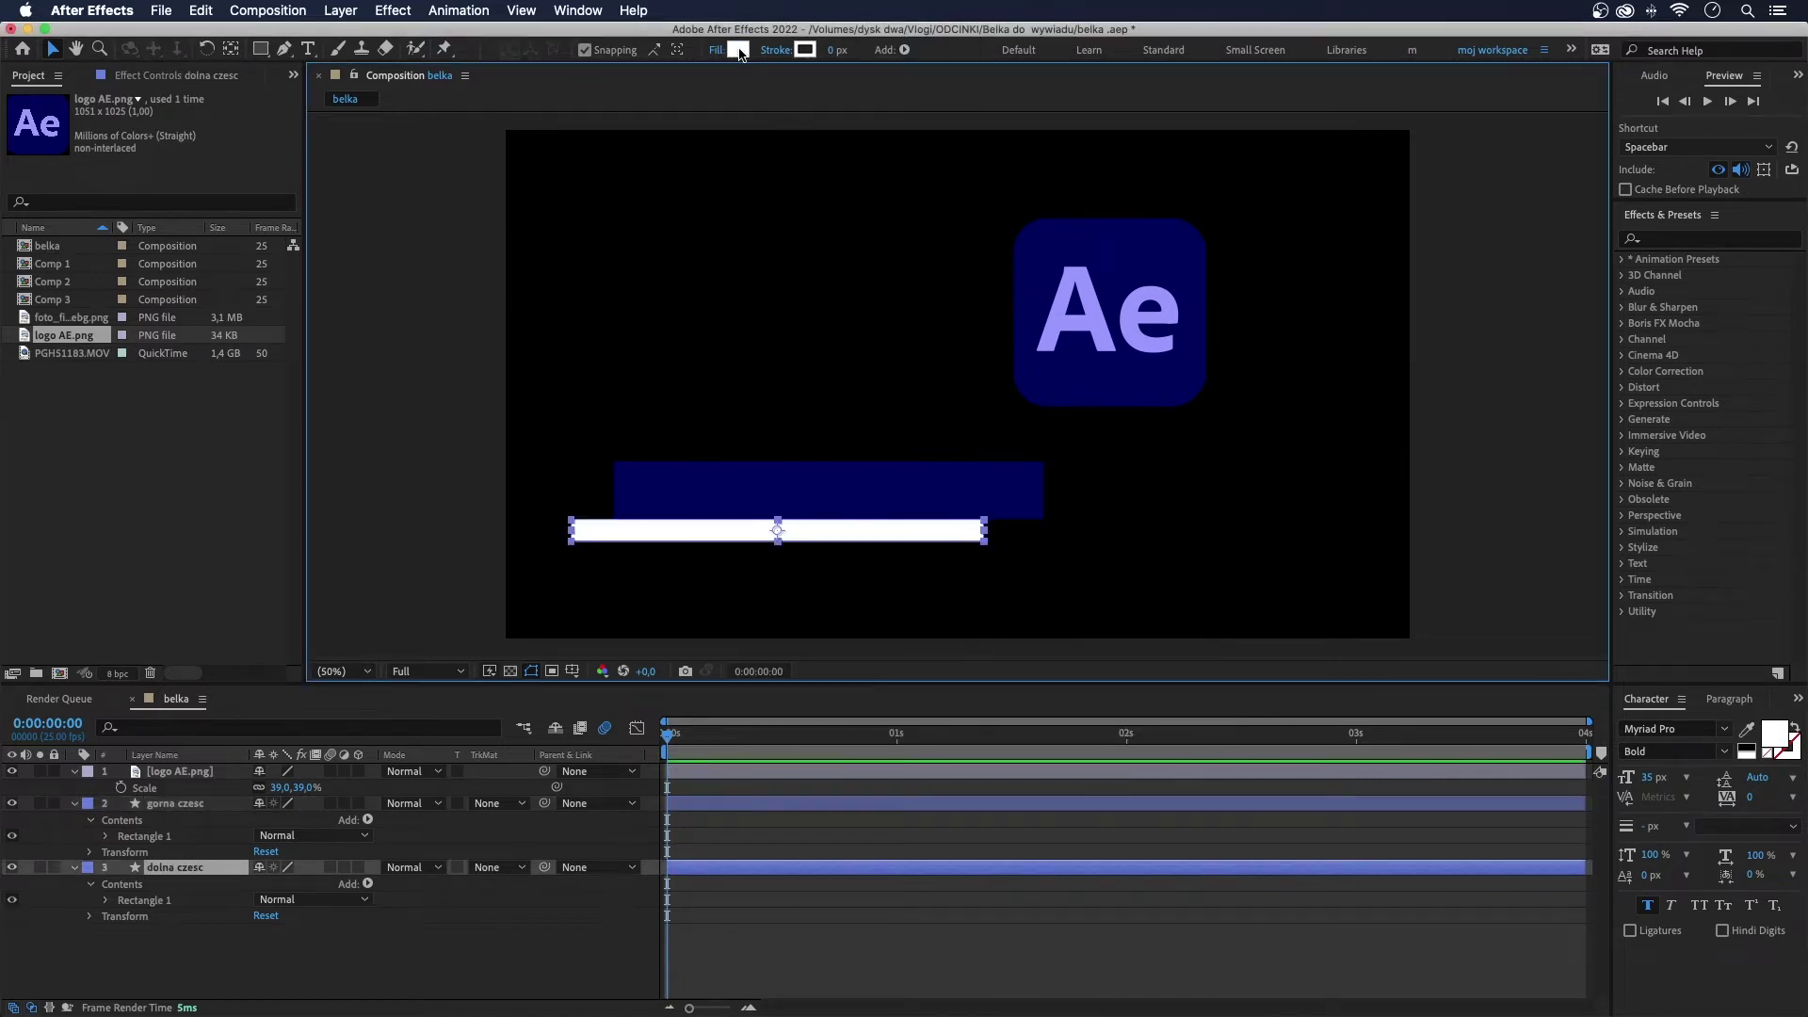
click(737, 51)
click(1117, 786)
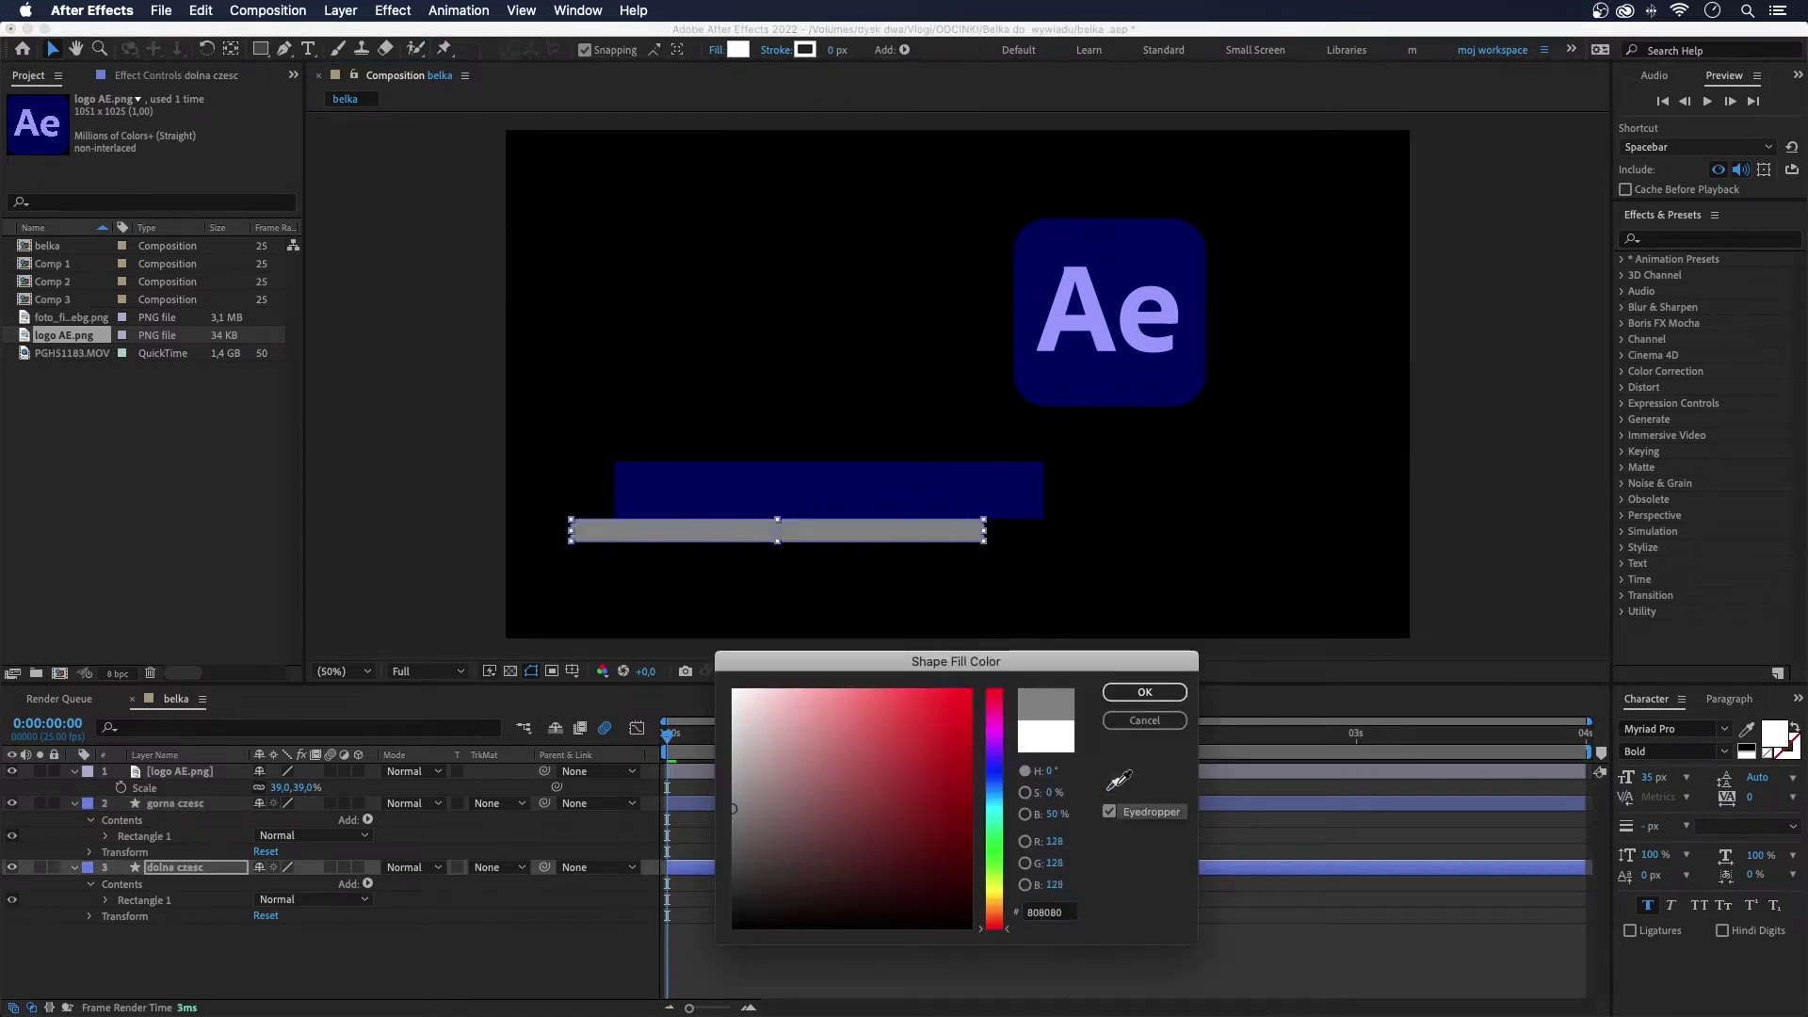
click(1104, 337)
click(1140, 694)
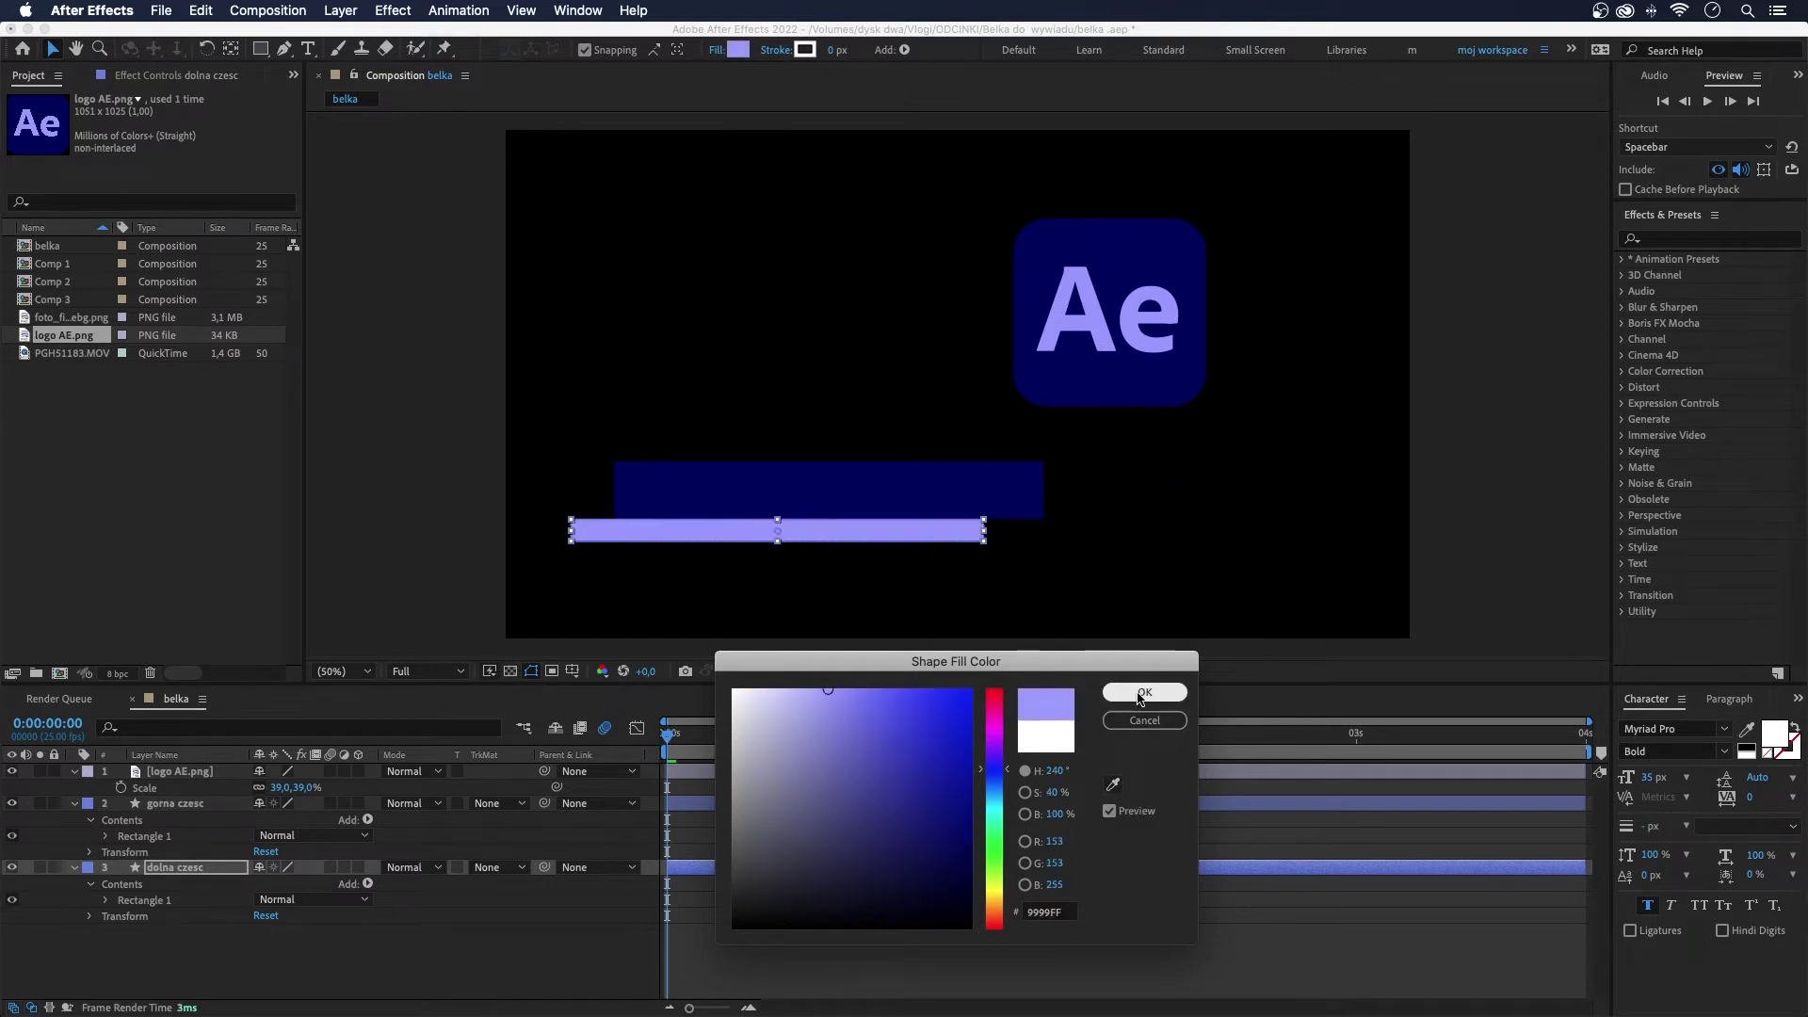
click(1142, 695)
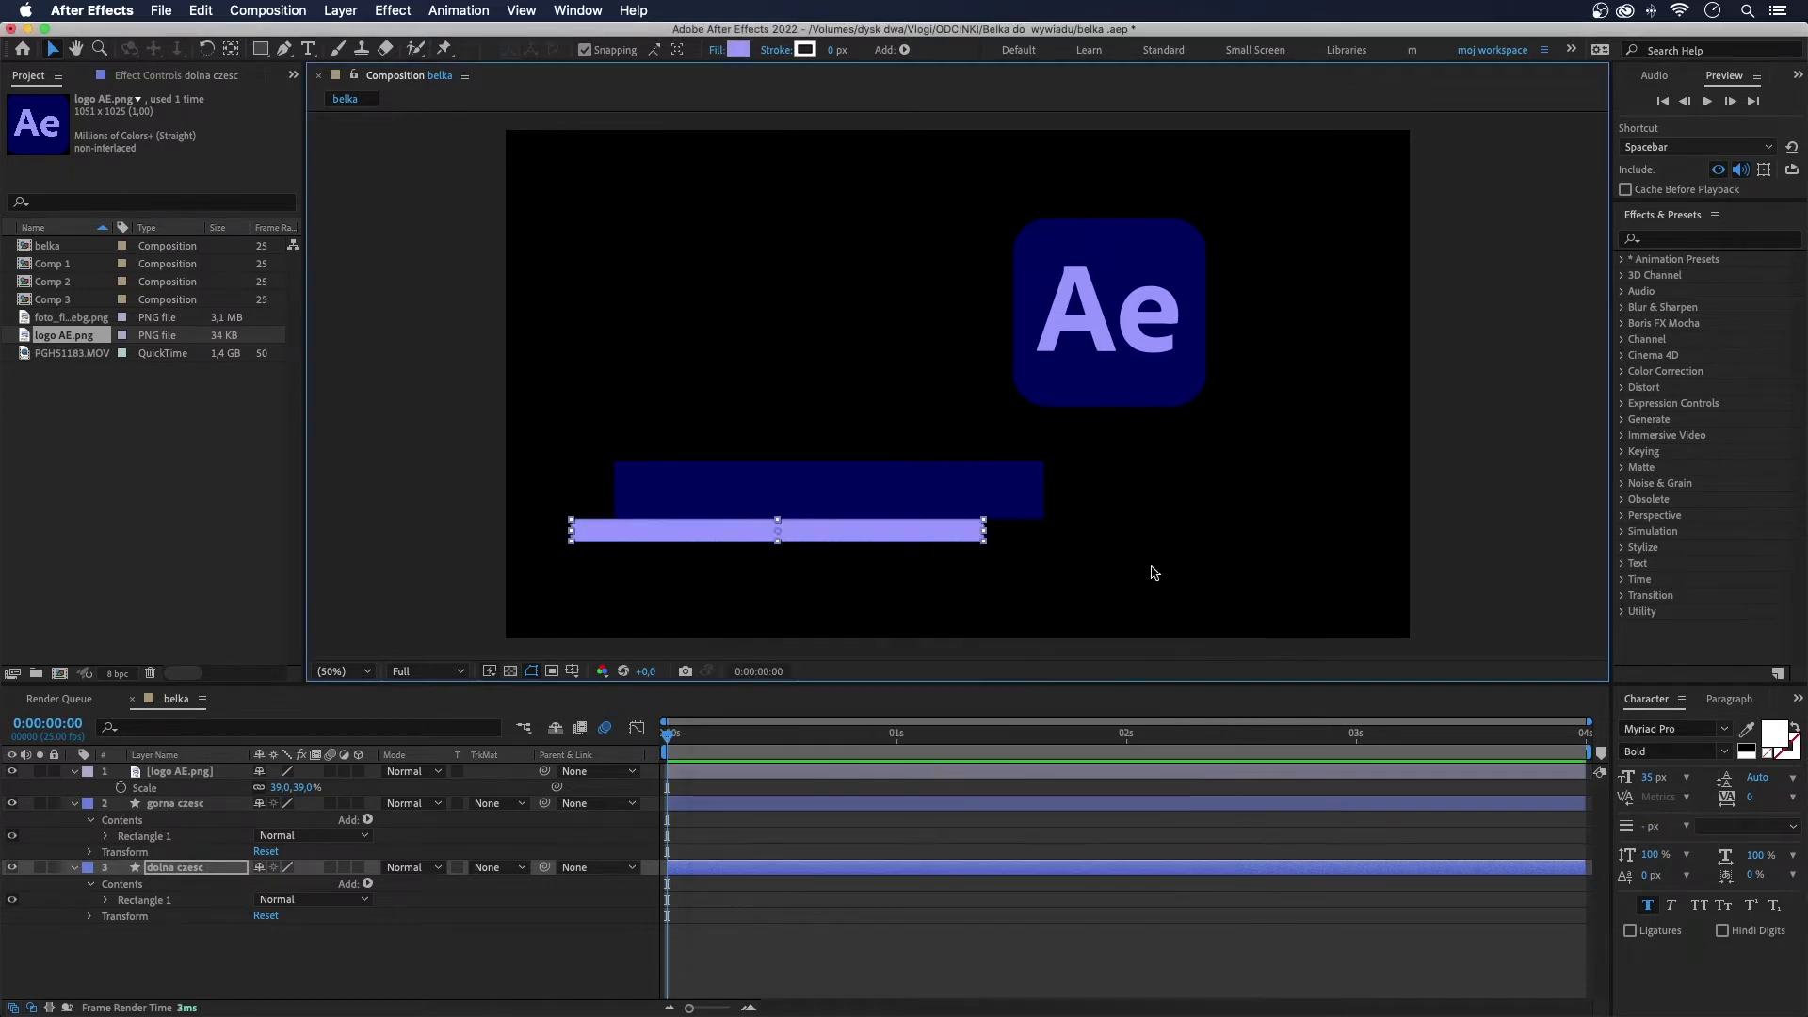
click(183, 773)
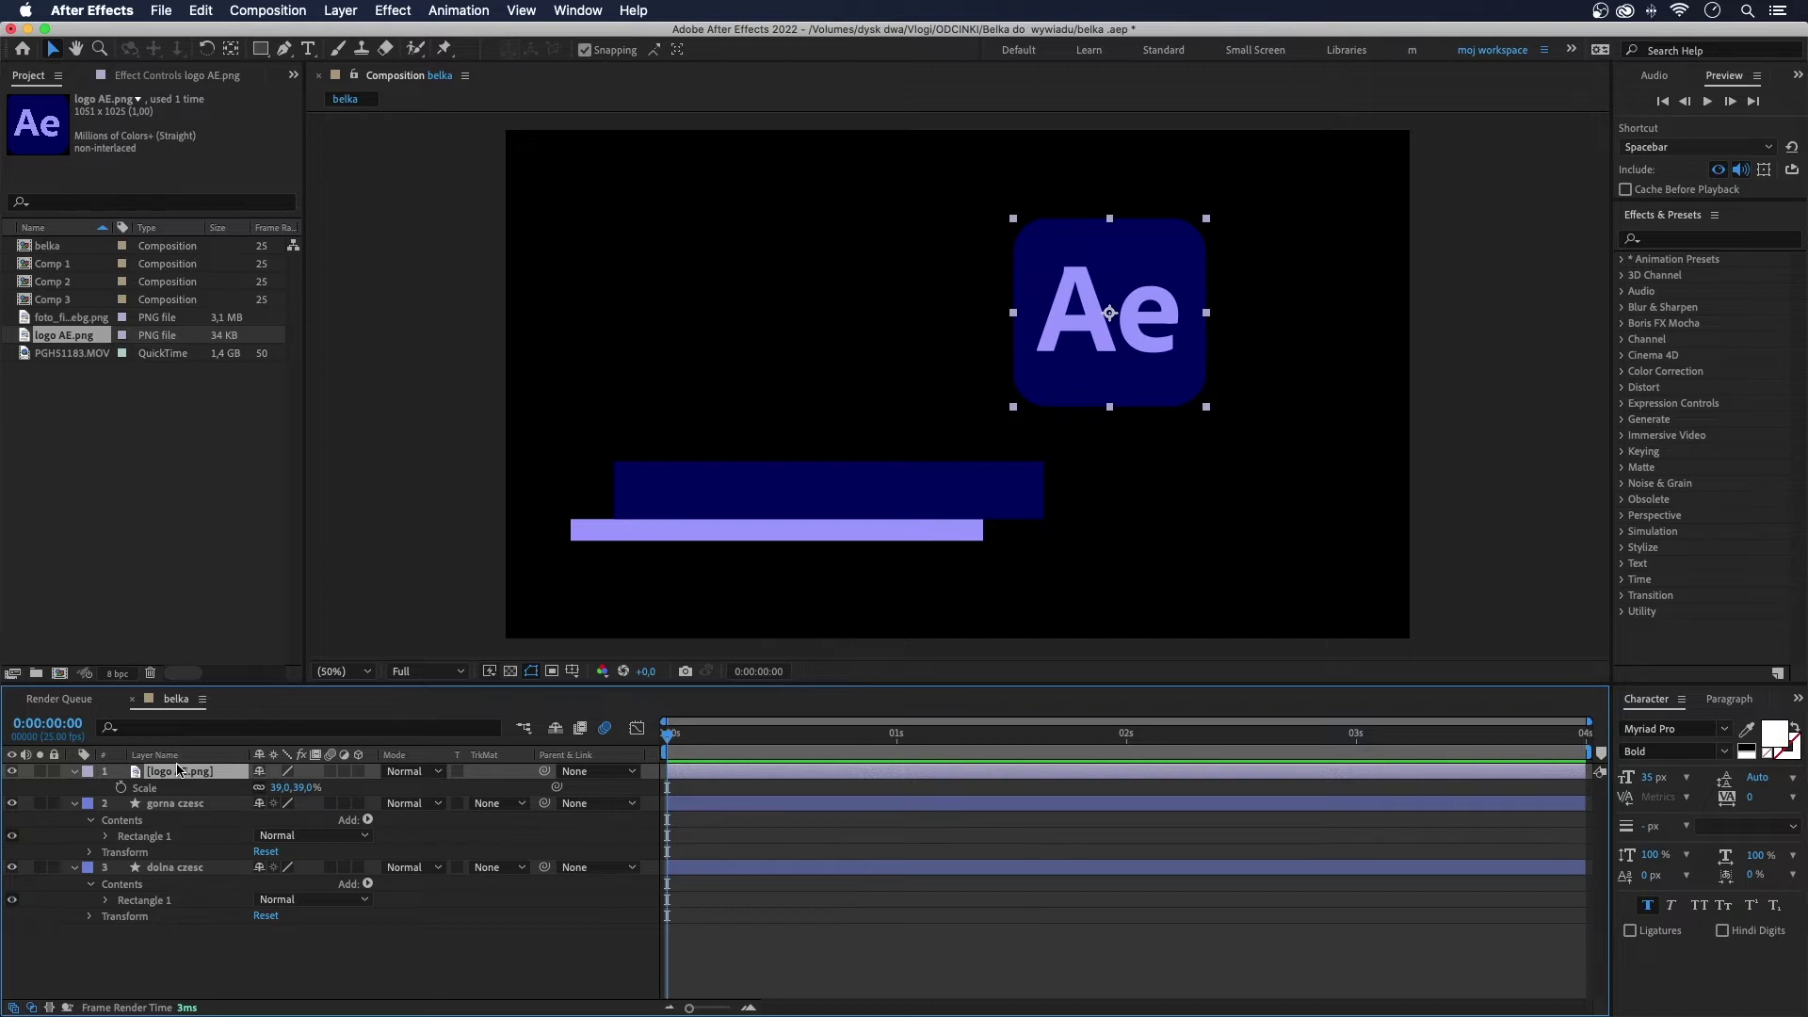
key(Delete)
Step: Create a new text layer
right_click(311, 946)
mouse_move(448, 793)
click(565, 822)
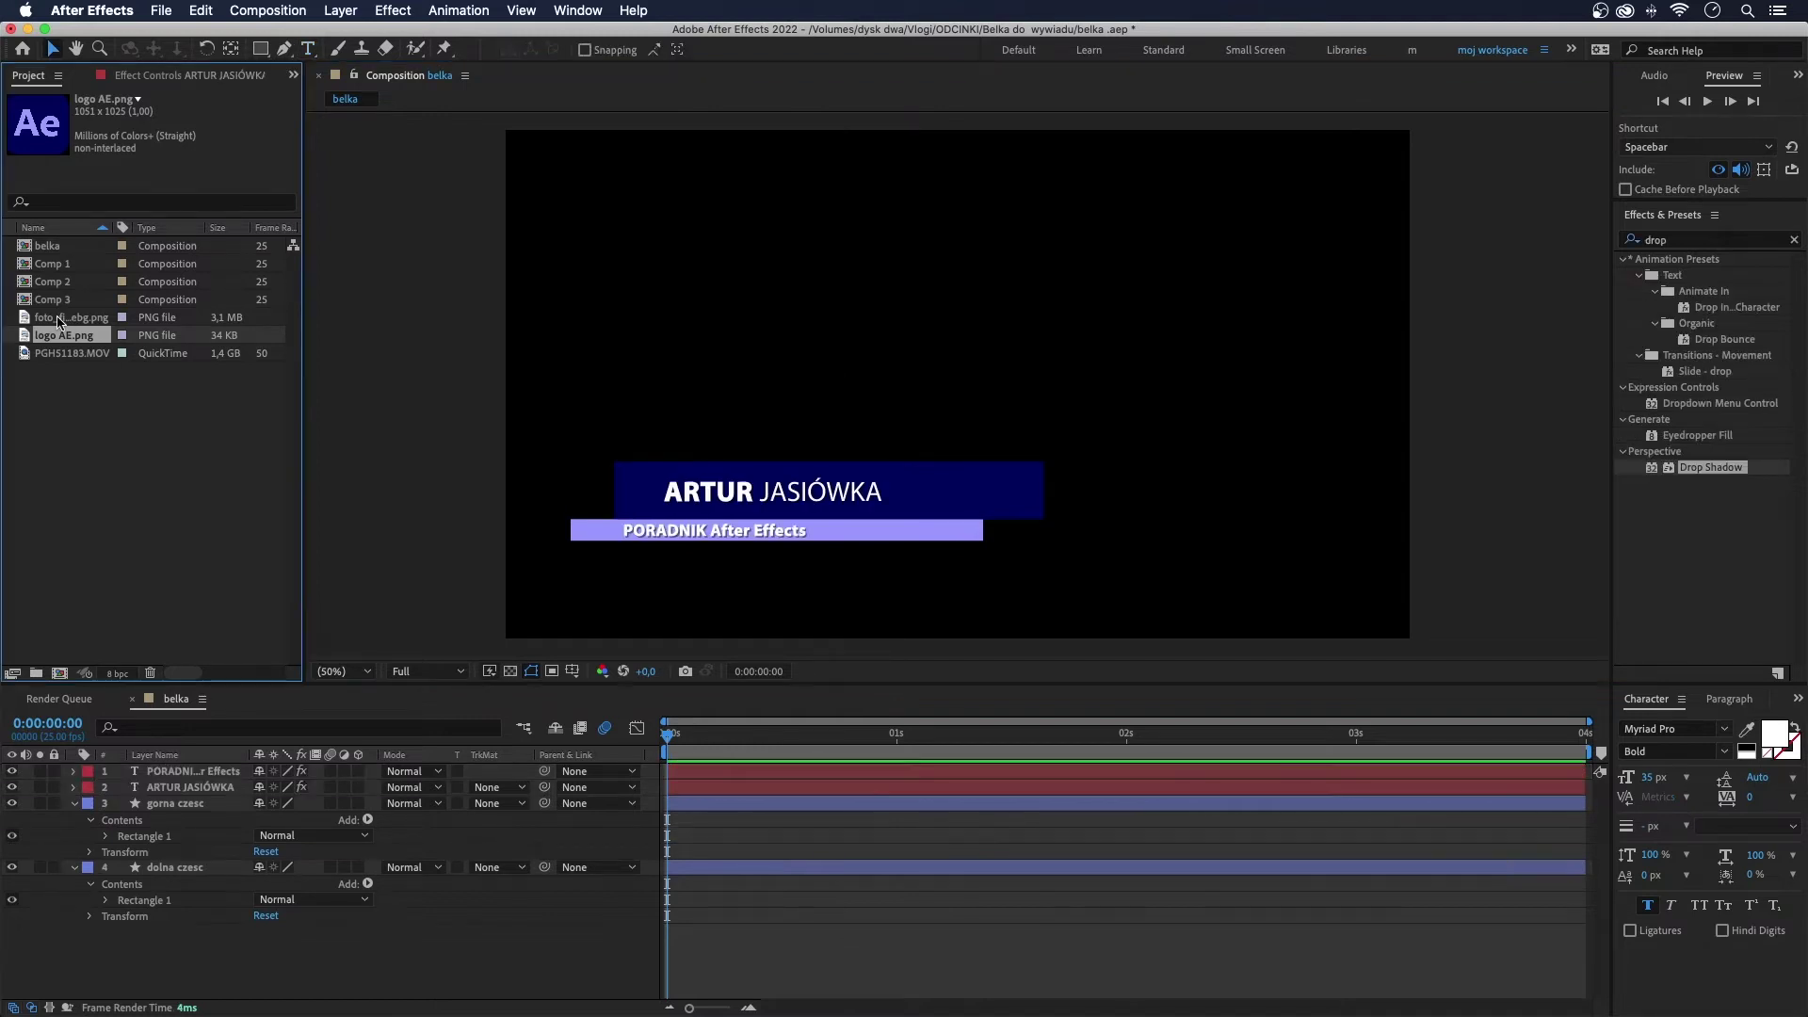
Step: Add the cut-out photo at 11% scale over the bars' right end, and search effects for 'lumetri'
mouse_move(72, 317)
mouse_down()
mouse_move(737, 382)
mouse_move(980, 372)
mouse_up()
key(s)
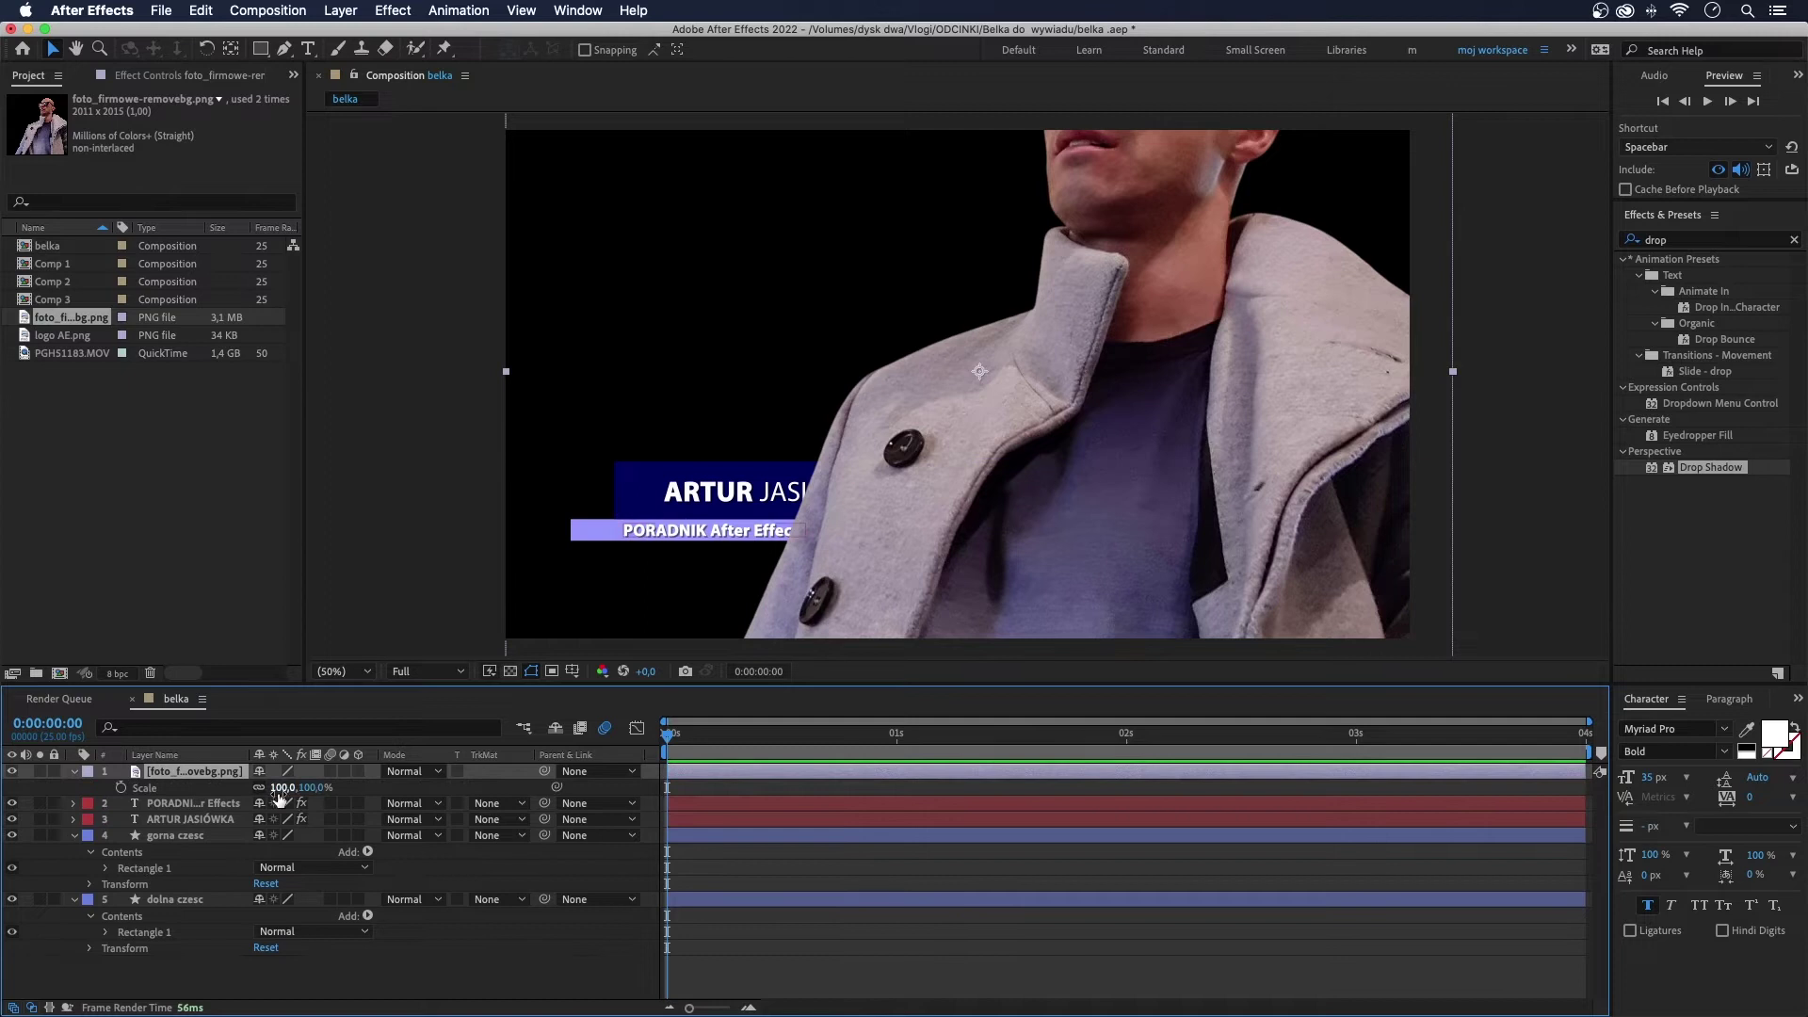
drag(282, 788, 211, 799)
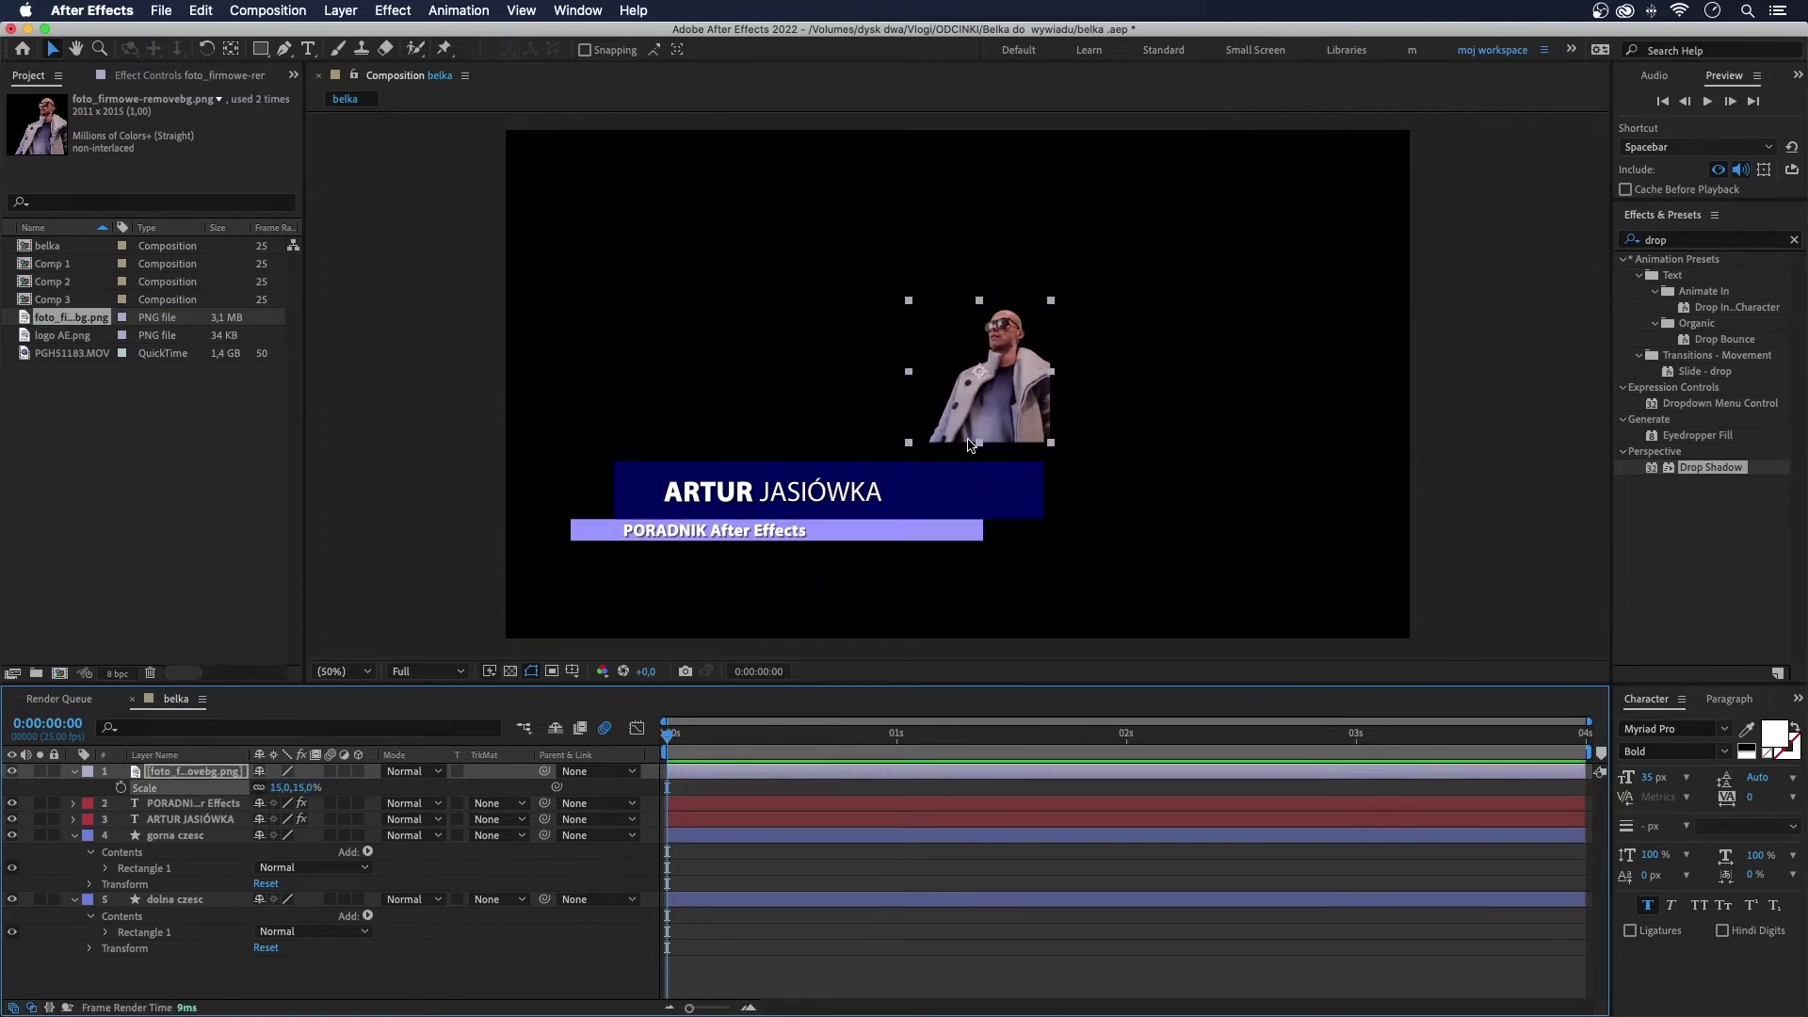
drag(1008, 411, 945, 506)
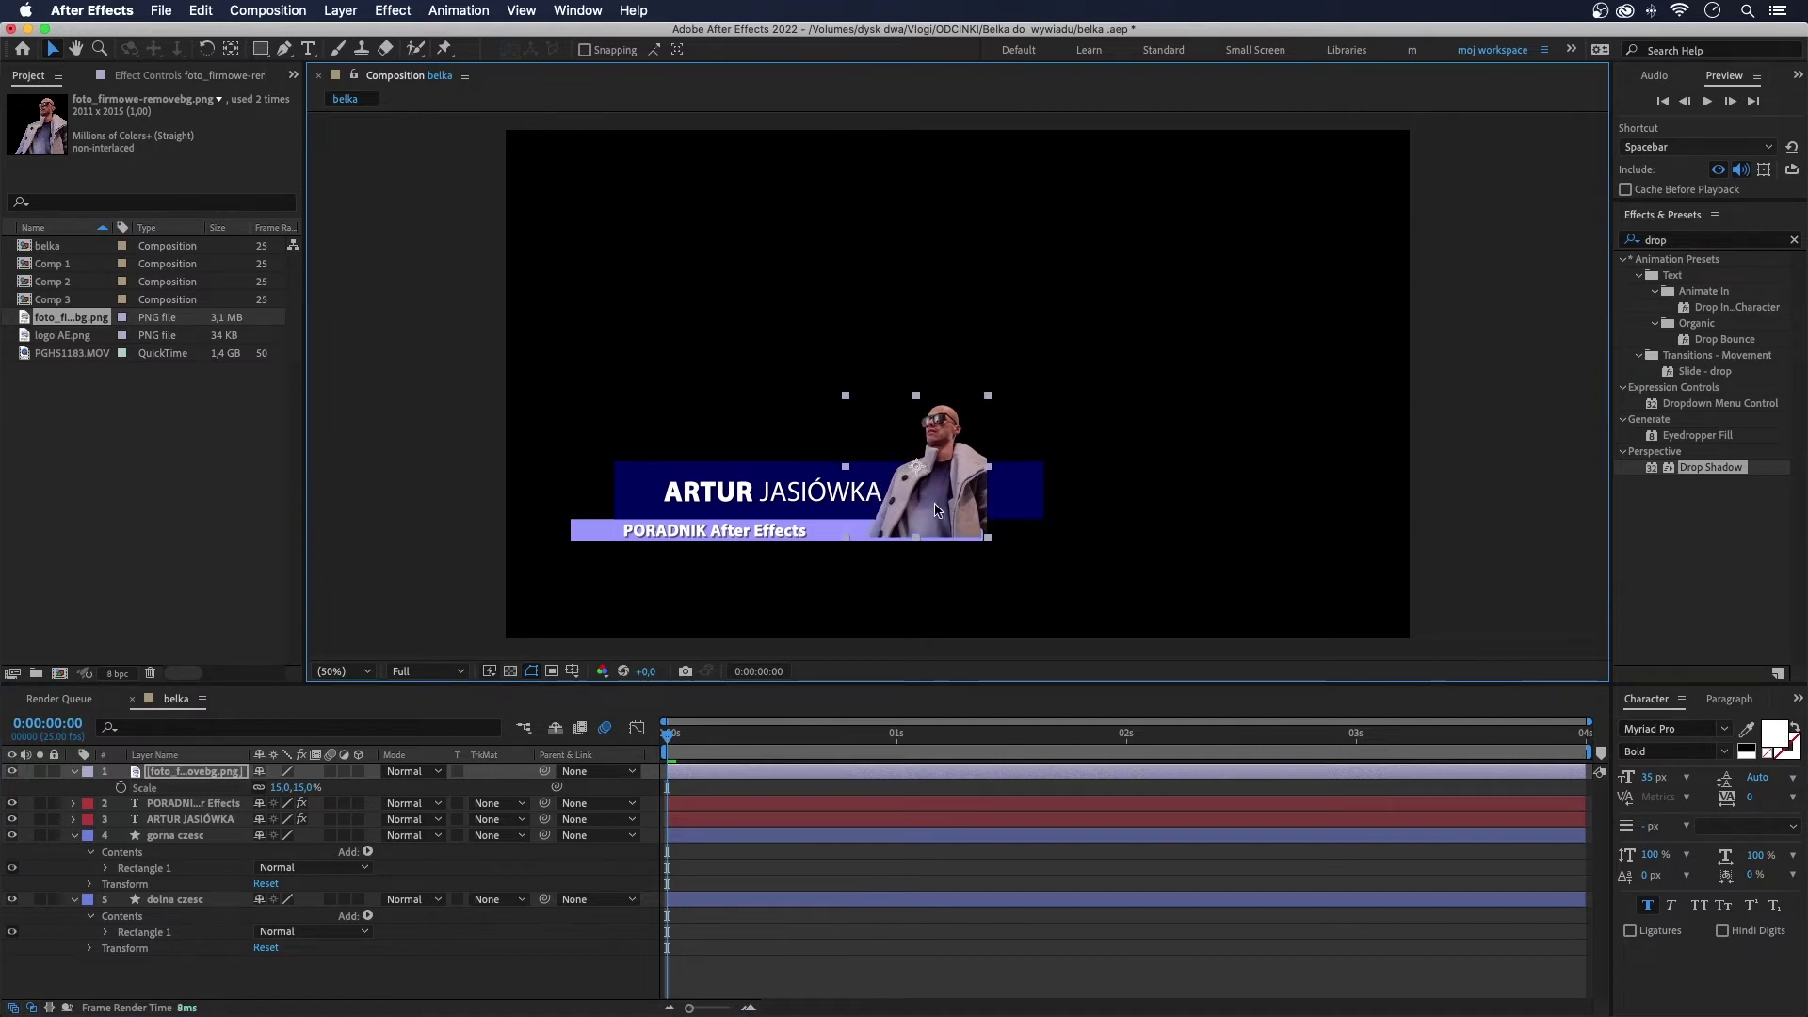
text(11)
key(Return)
click(1709, 239)
text(lumetri)
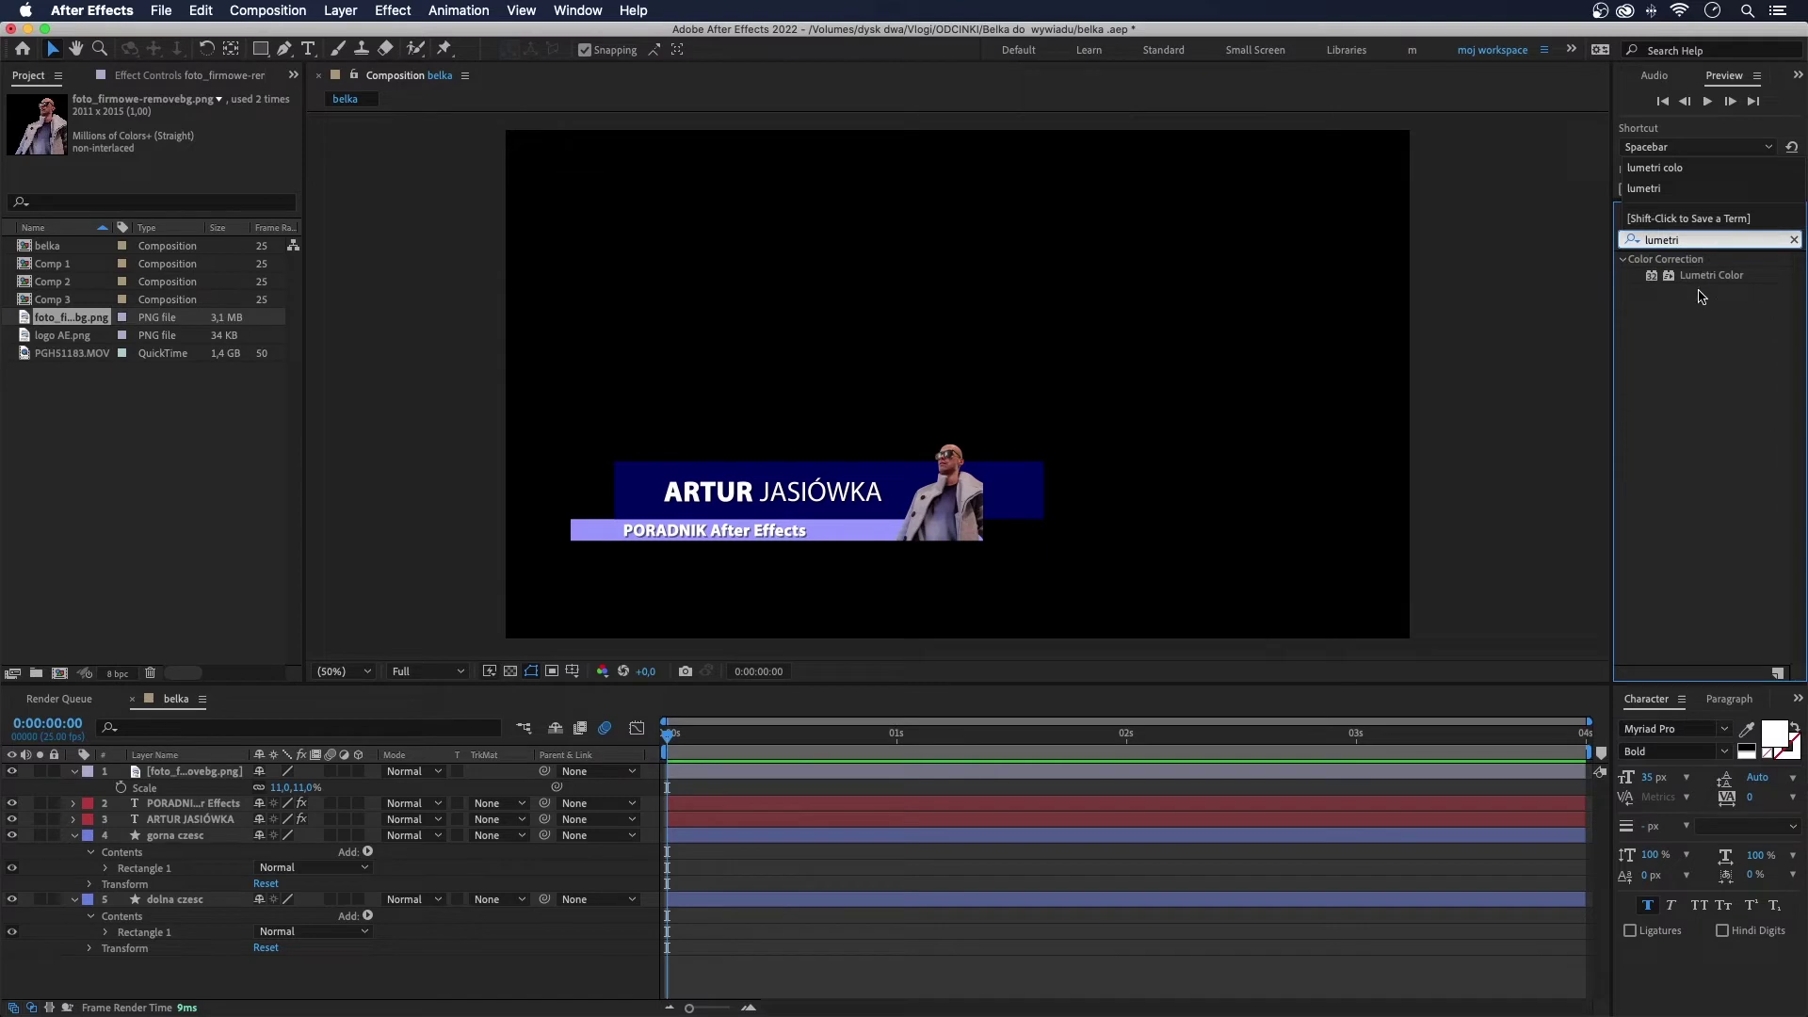
Step: Apply Lumetri Color to the photo with Temperature -52 and Tint 34
mouse_move(1712, 277)
mouse_down()
mouse_move(172, 793)
mouse_move(146, 772)
mouse_up()
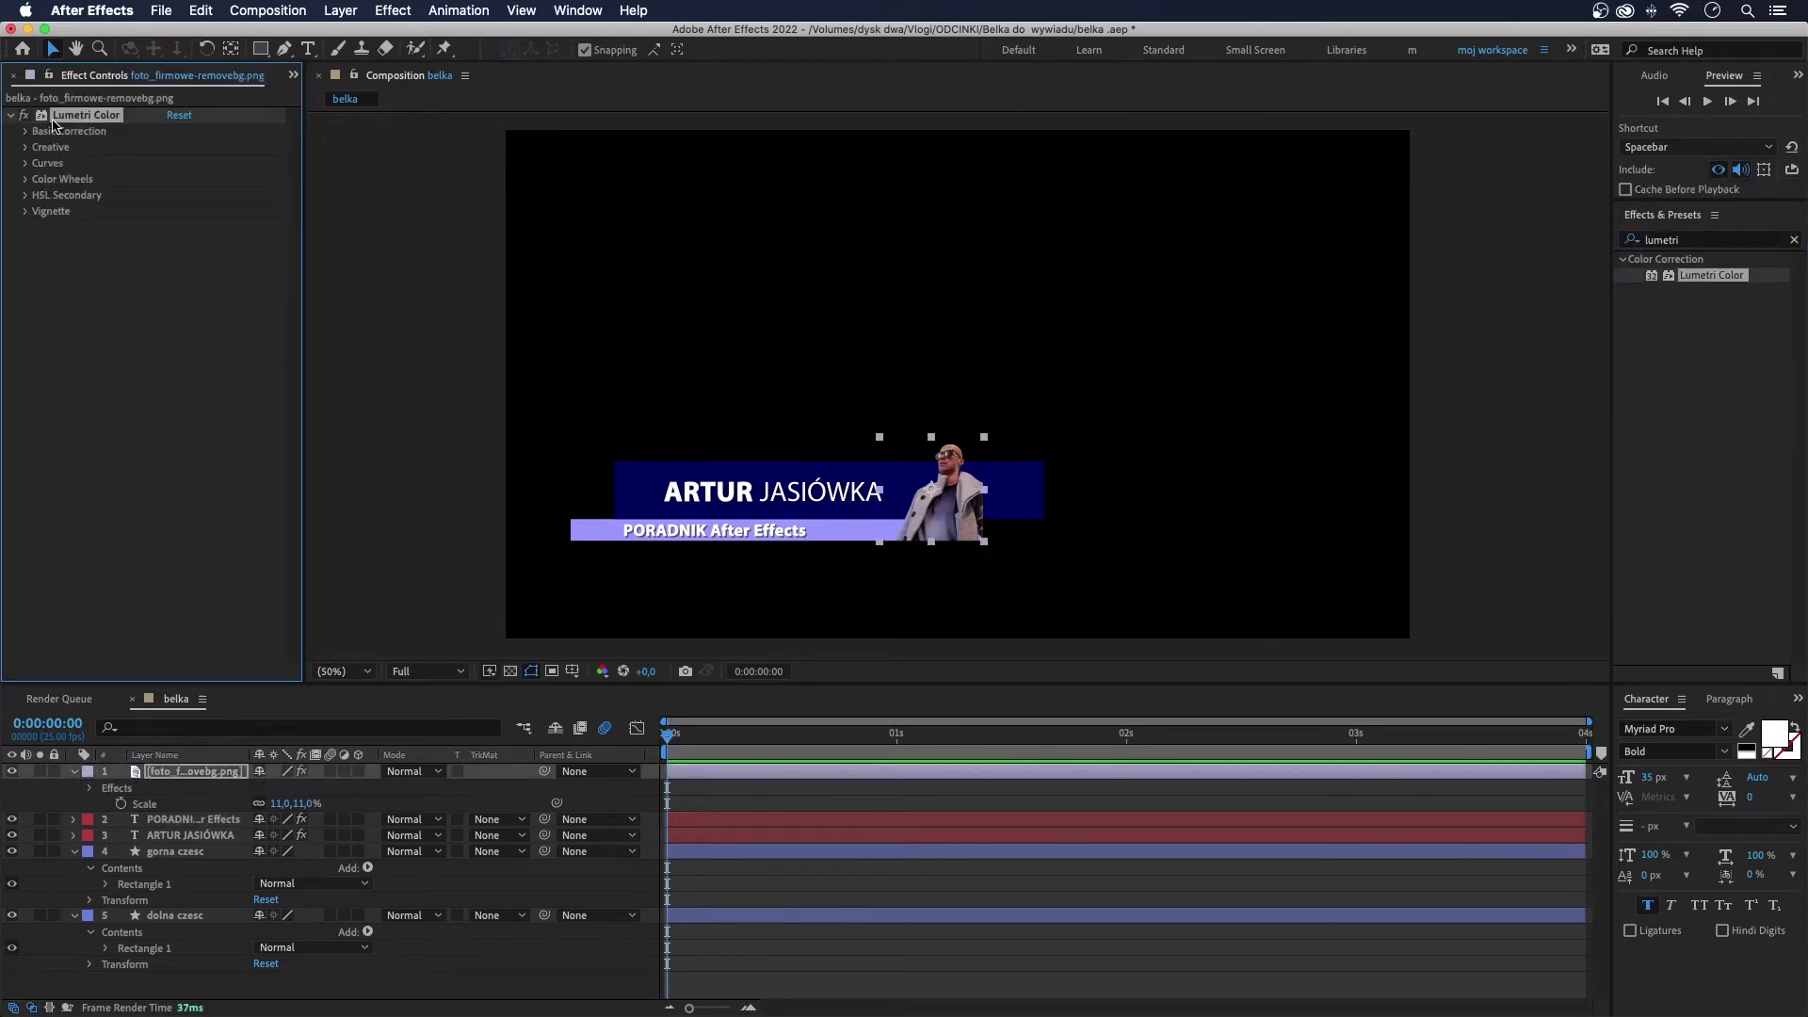
click(26, 132)
mouse_move(146, 216)
mouse_down()
mouse_move(130, 216)
mouse_move(206, 227)
mouse_move(228, 321)
mouse_up()
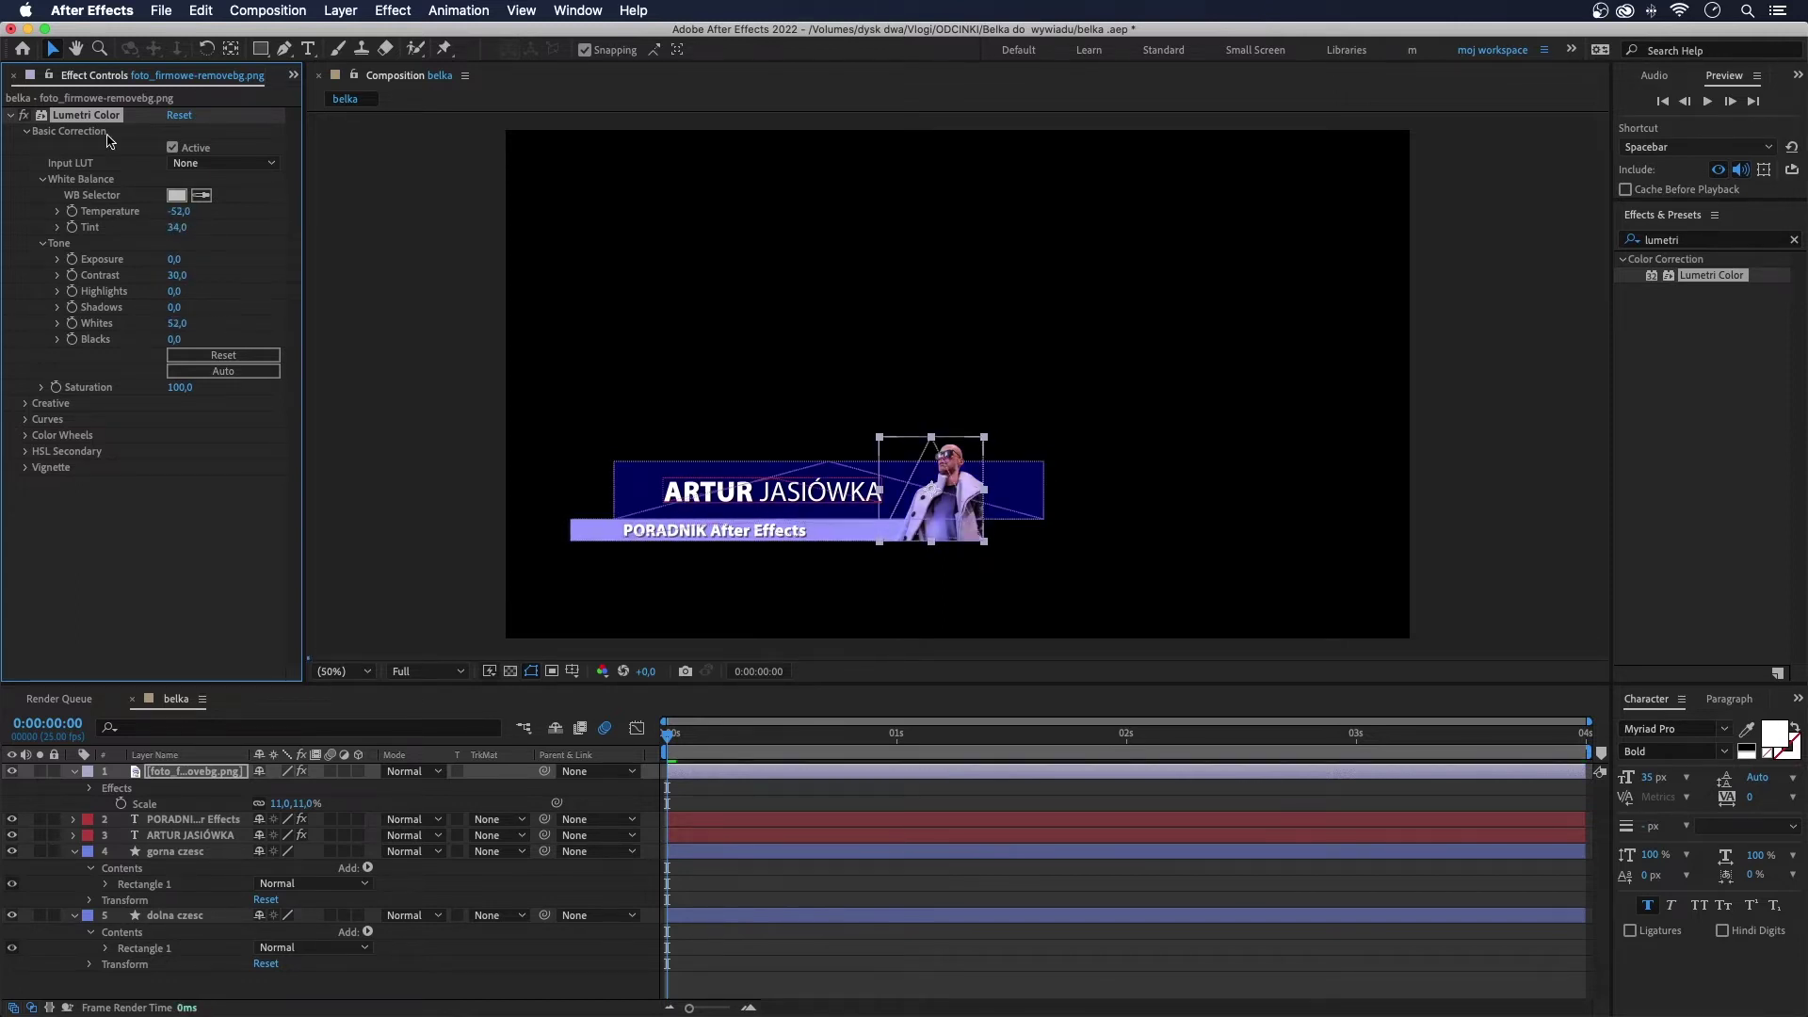
key(super+0)
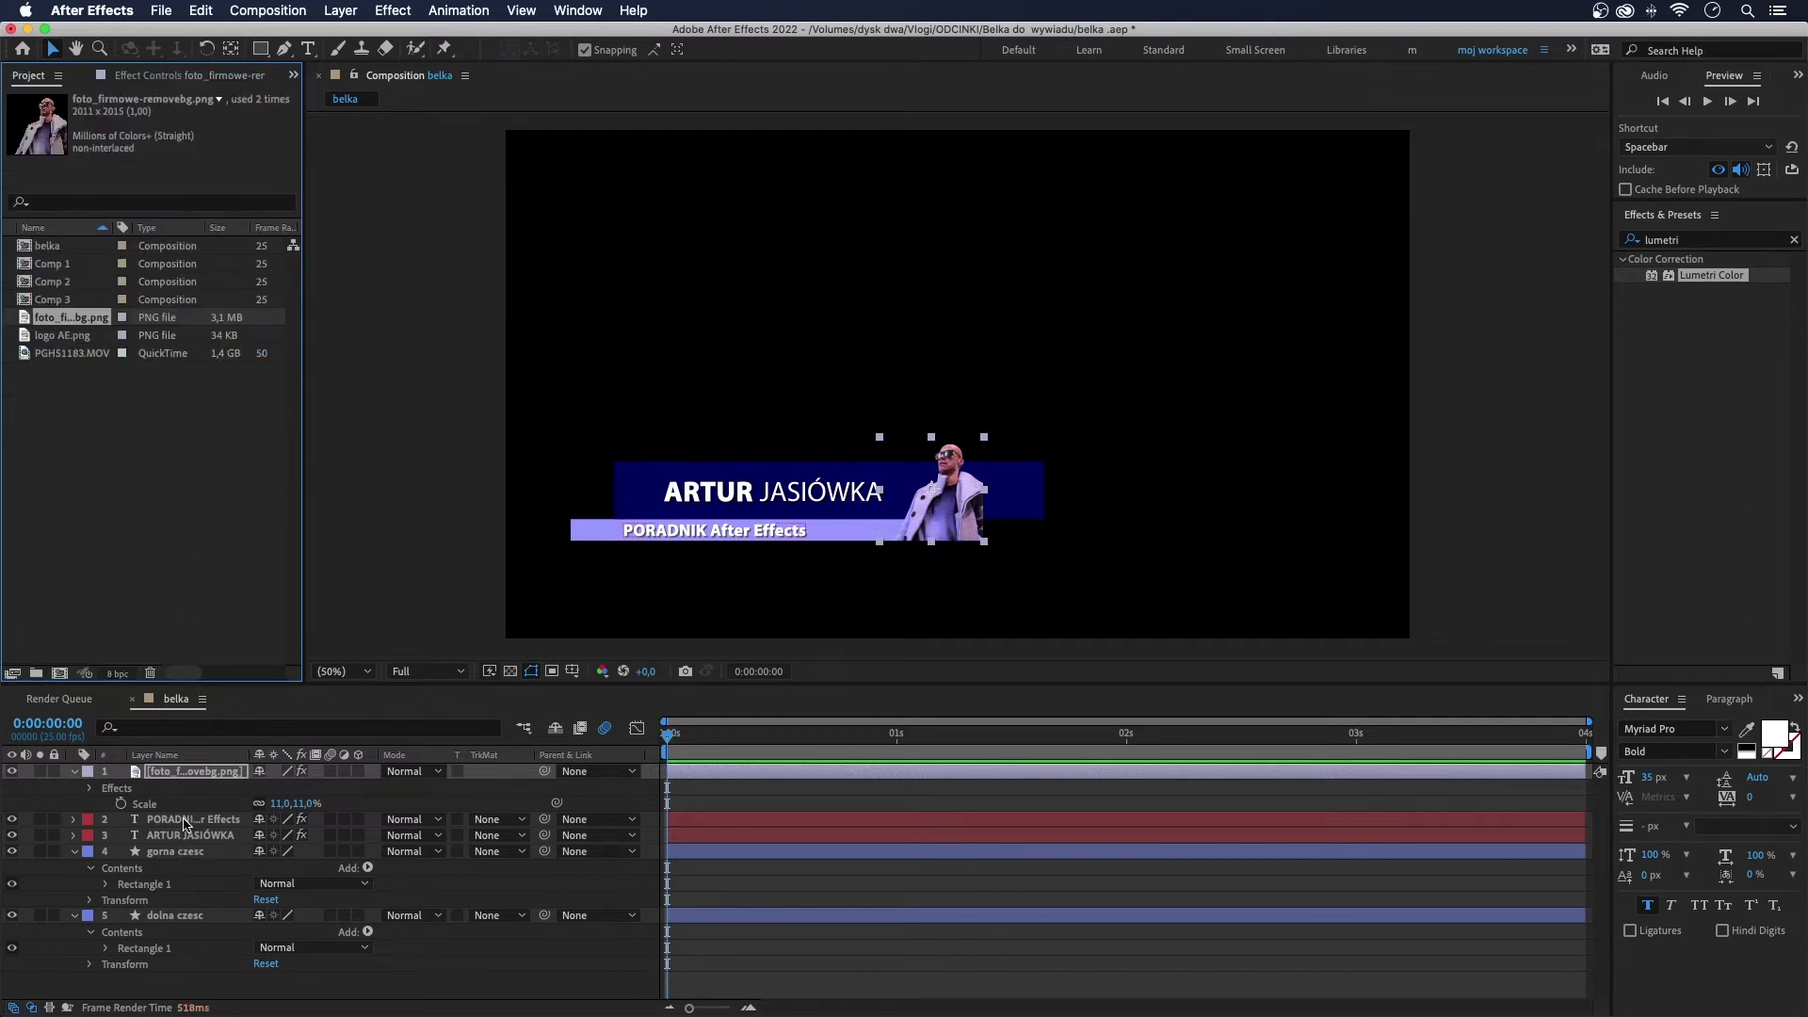
Step: Move PORADNIK below the top bar, then pre-compose the name text layer with gorna czesc
drag(186, 819, 202, 894)
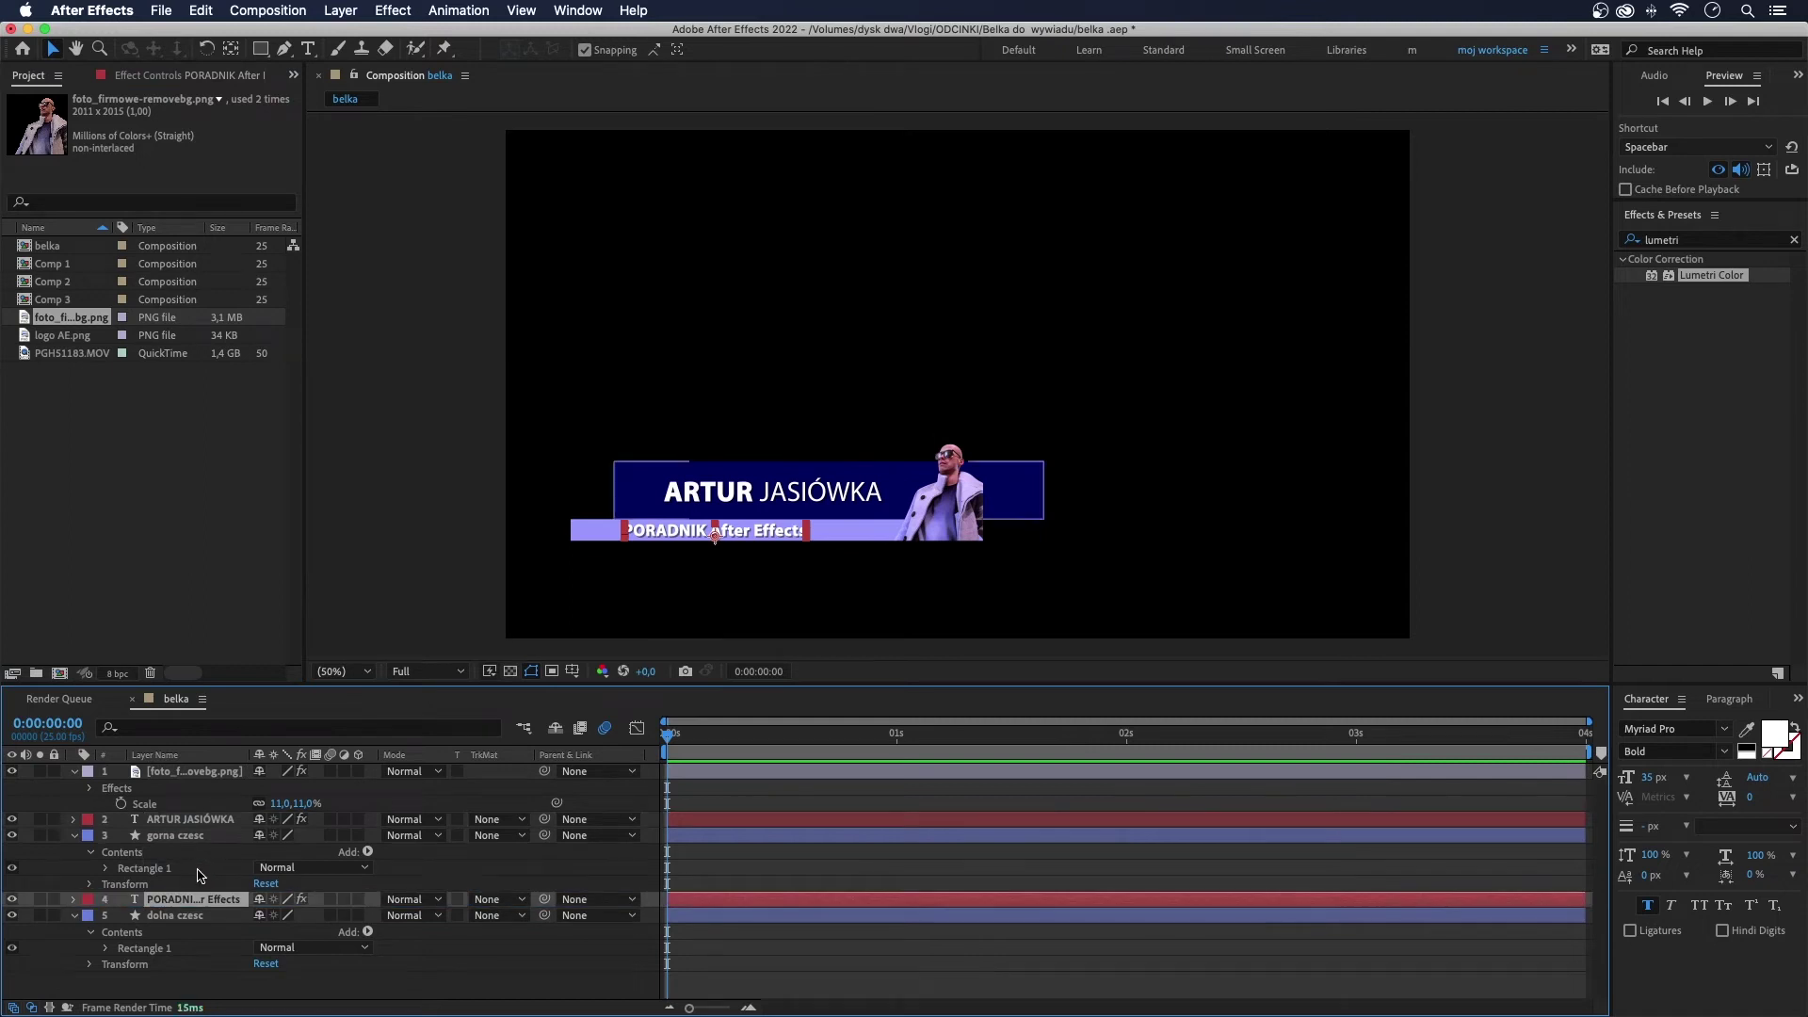
click(185, 819)
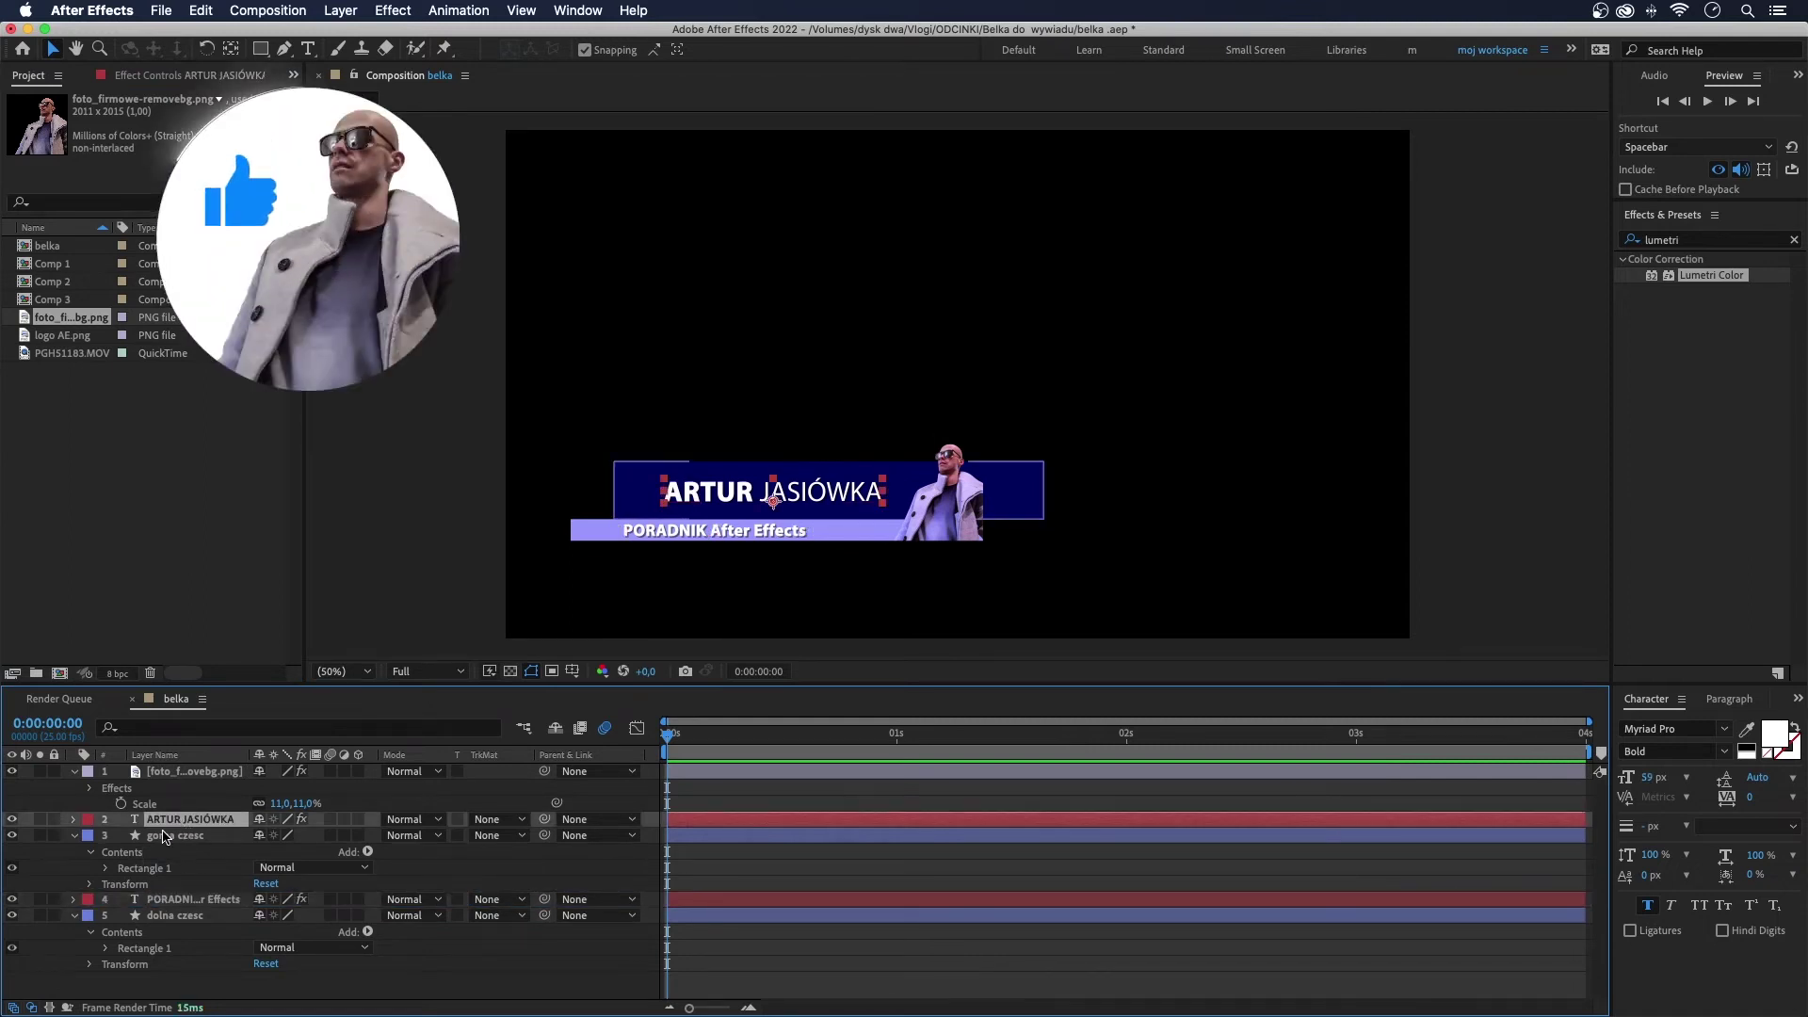
shift+click(183, 835)
right_click(182, 835)
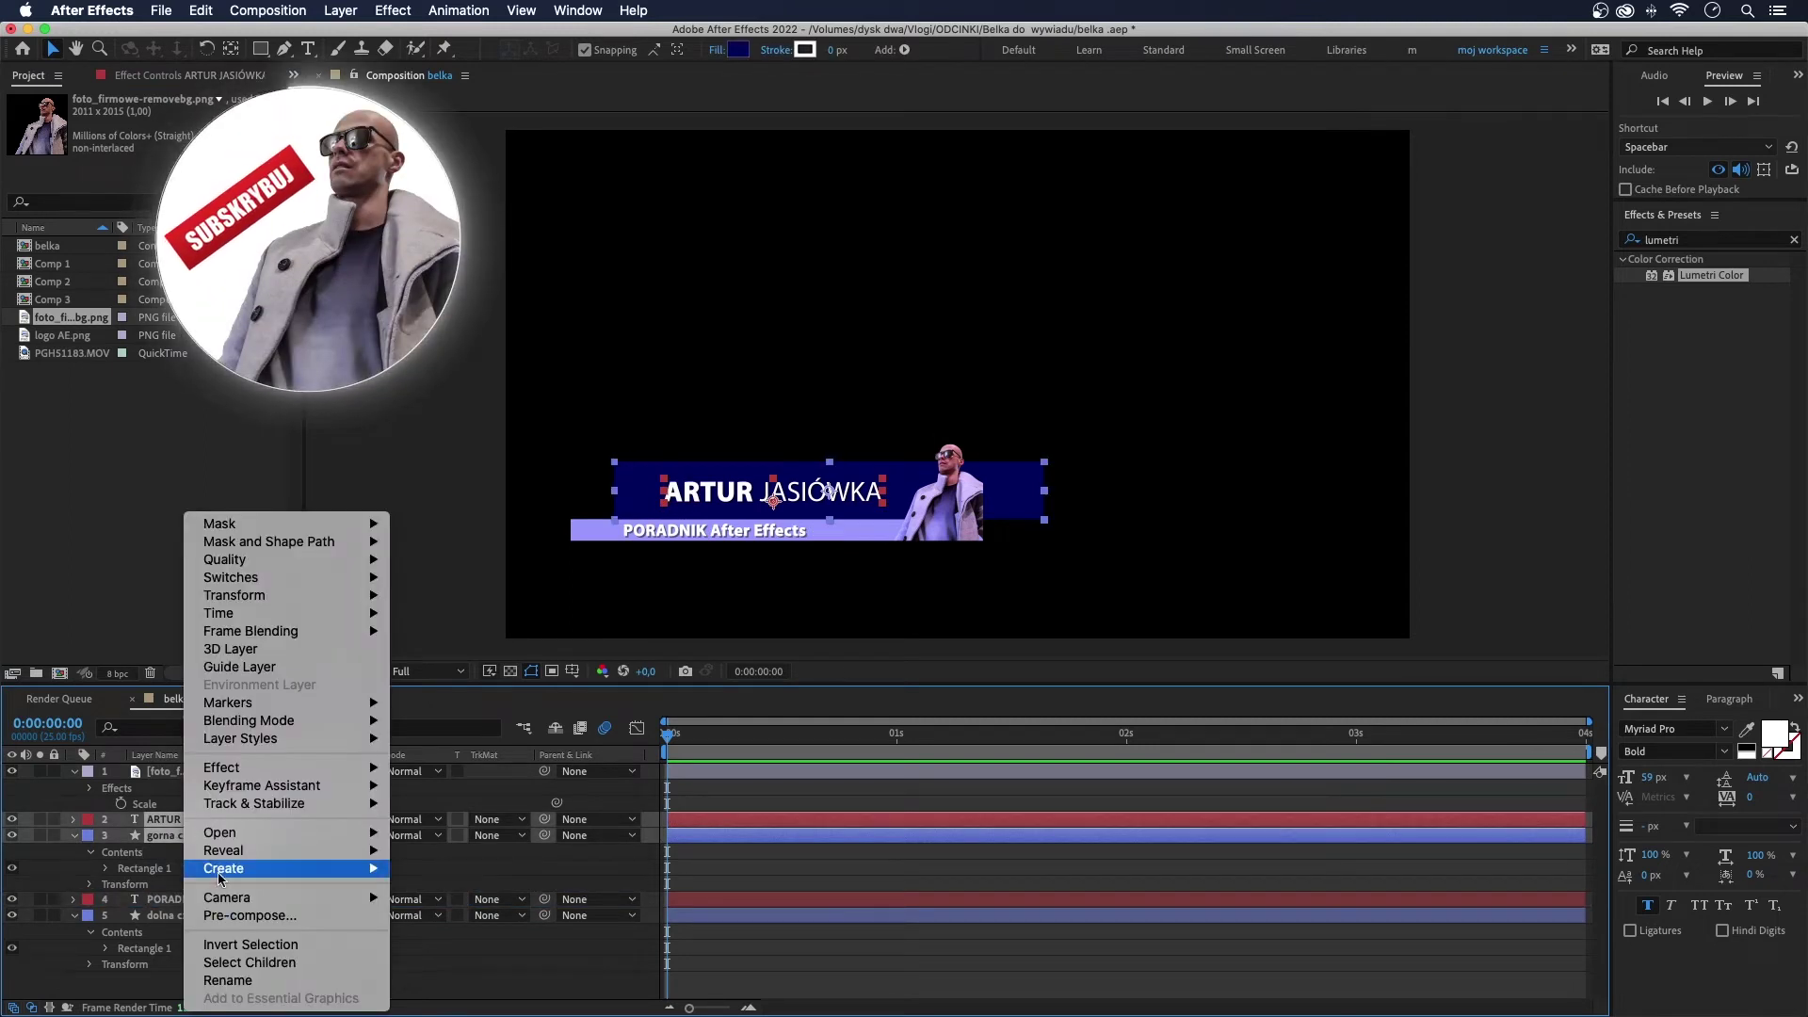
click(215, 916)
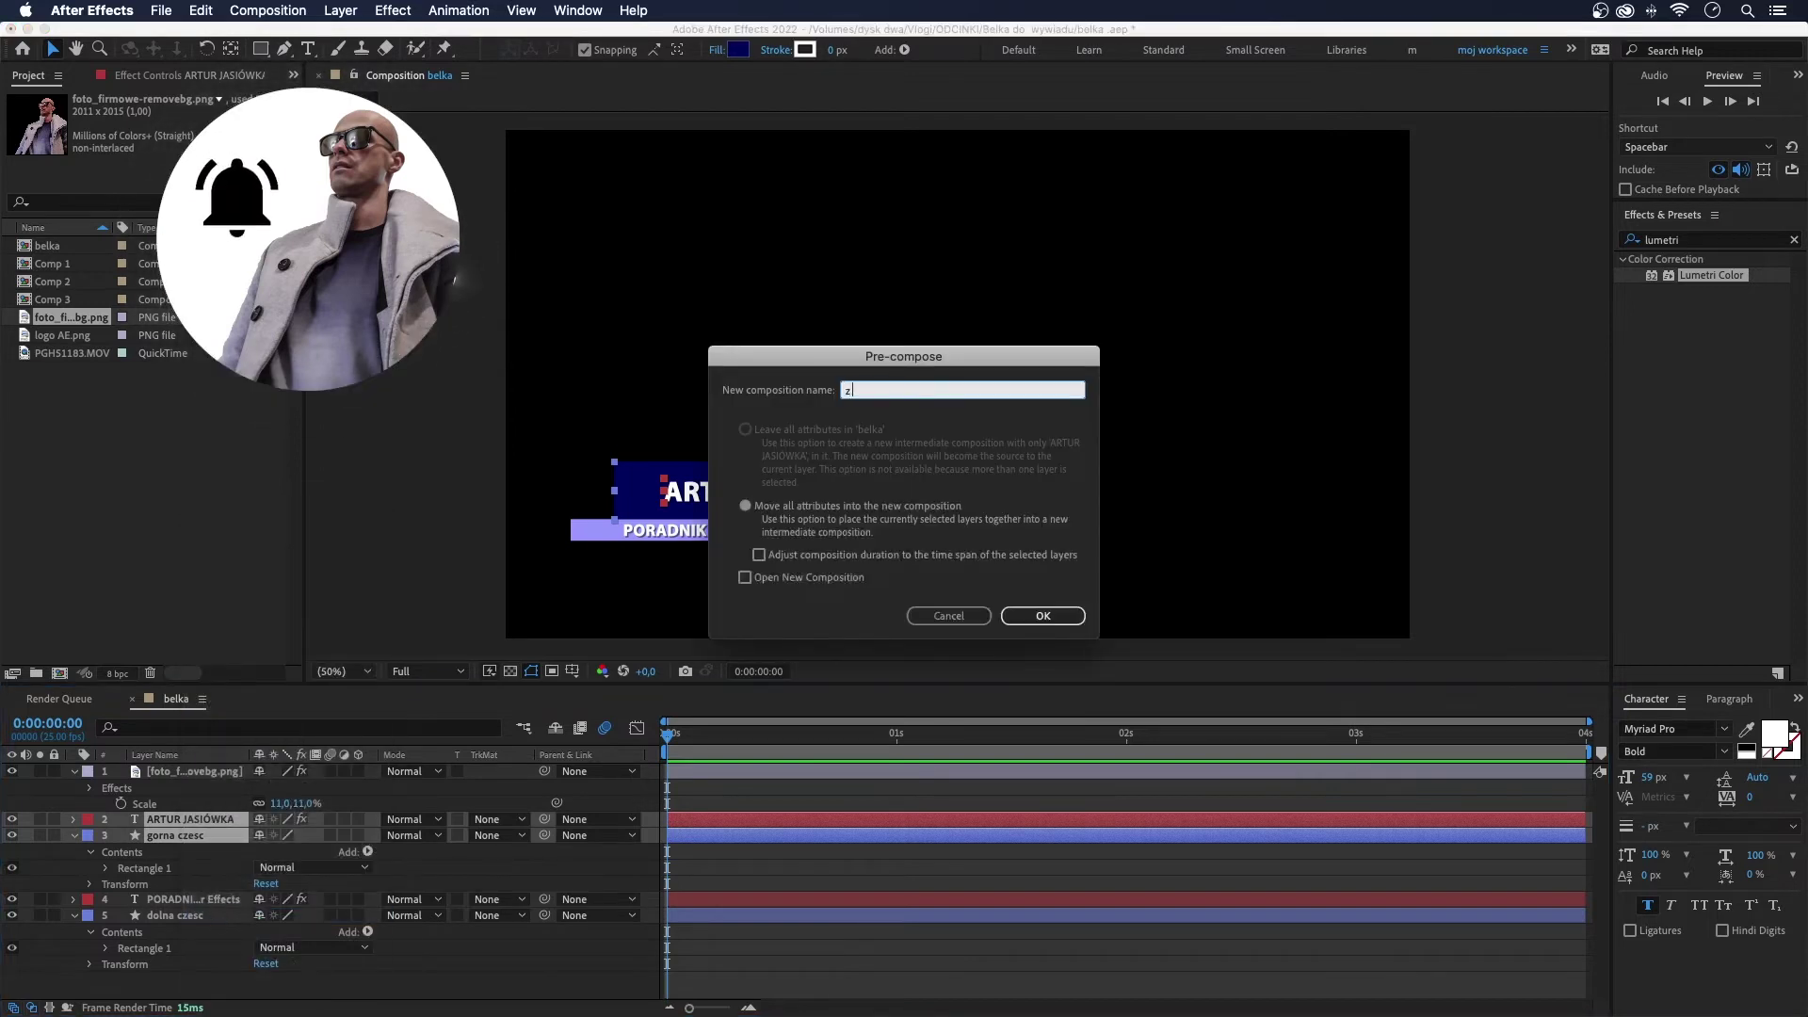
Step: Create the 'z lewej' precomp, then pre-compose PORADNIK and dolna czesc as 'z dolu'
text(z lewej)
click(1043, 615)
click(170, 836)
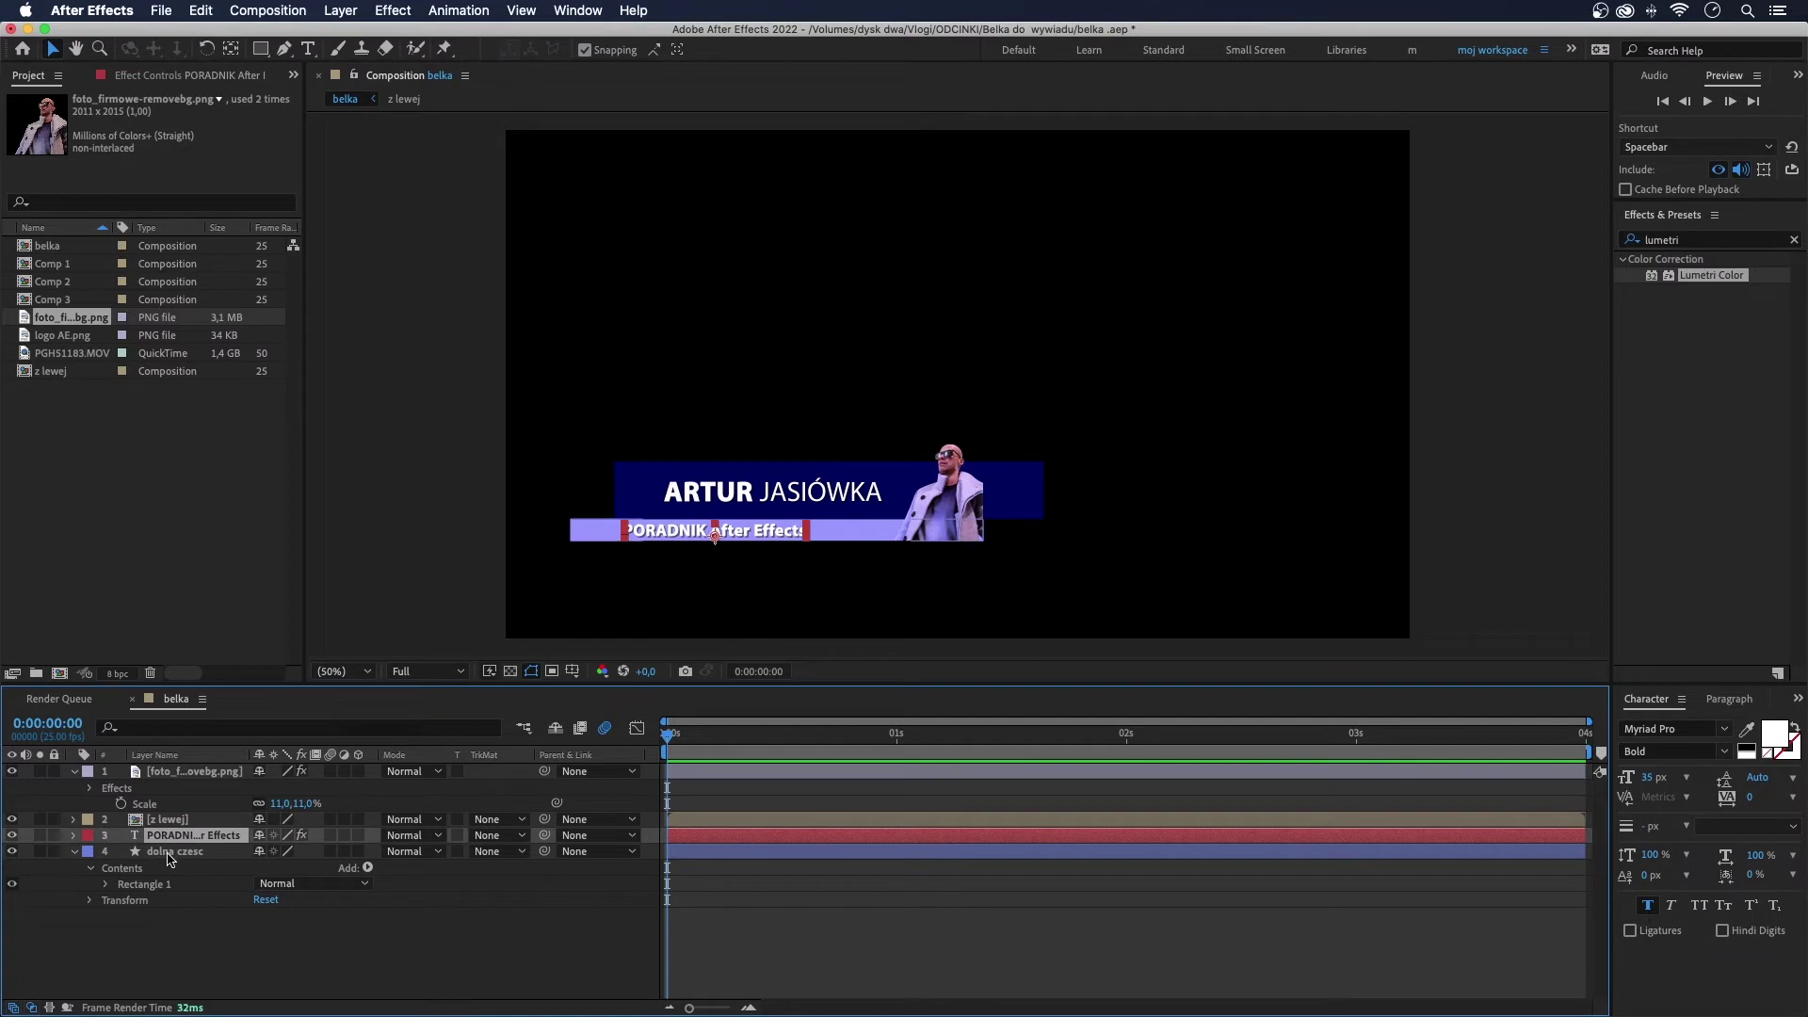
shift+click(170, 852)
right_click(181, 853)
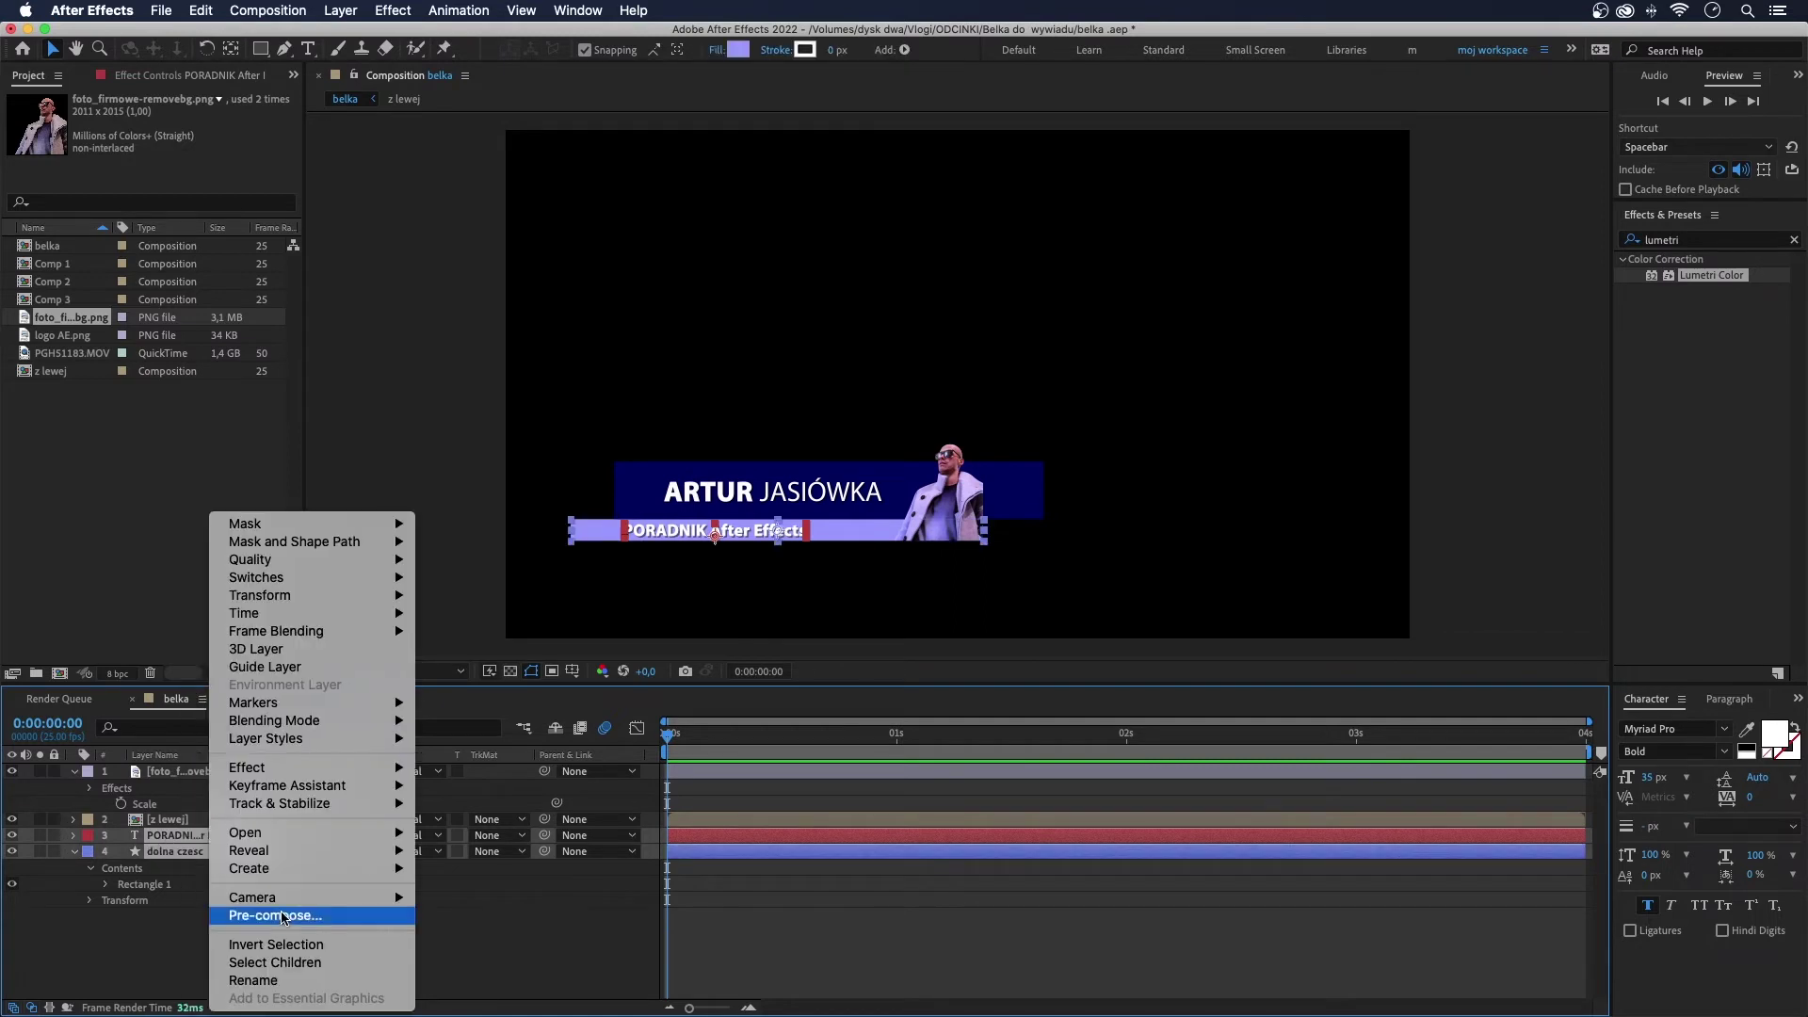
click(281, 916)
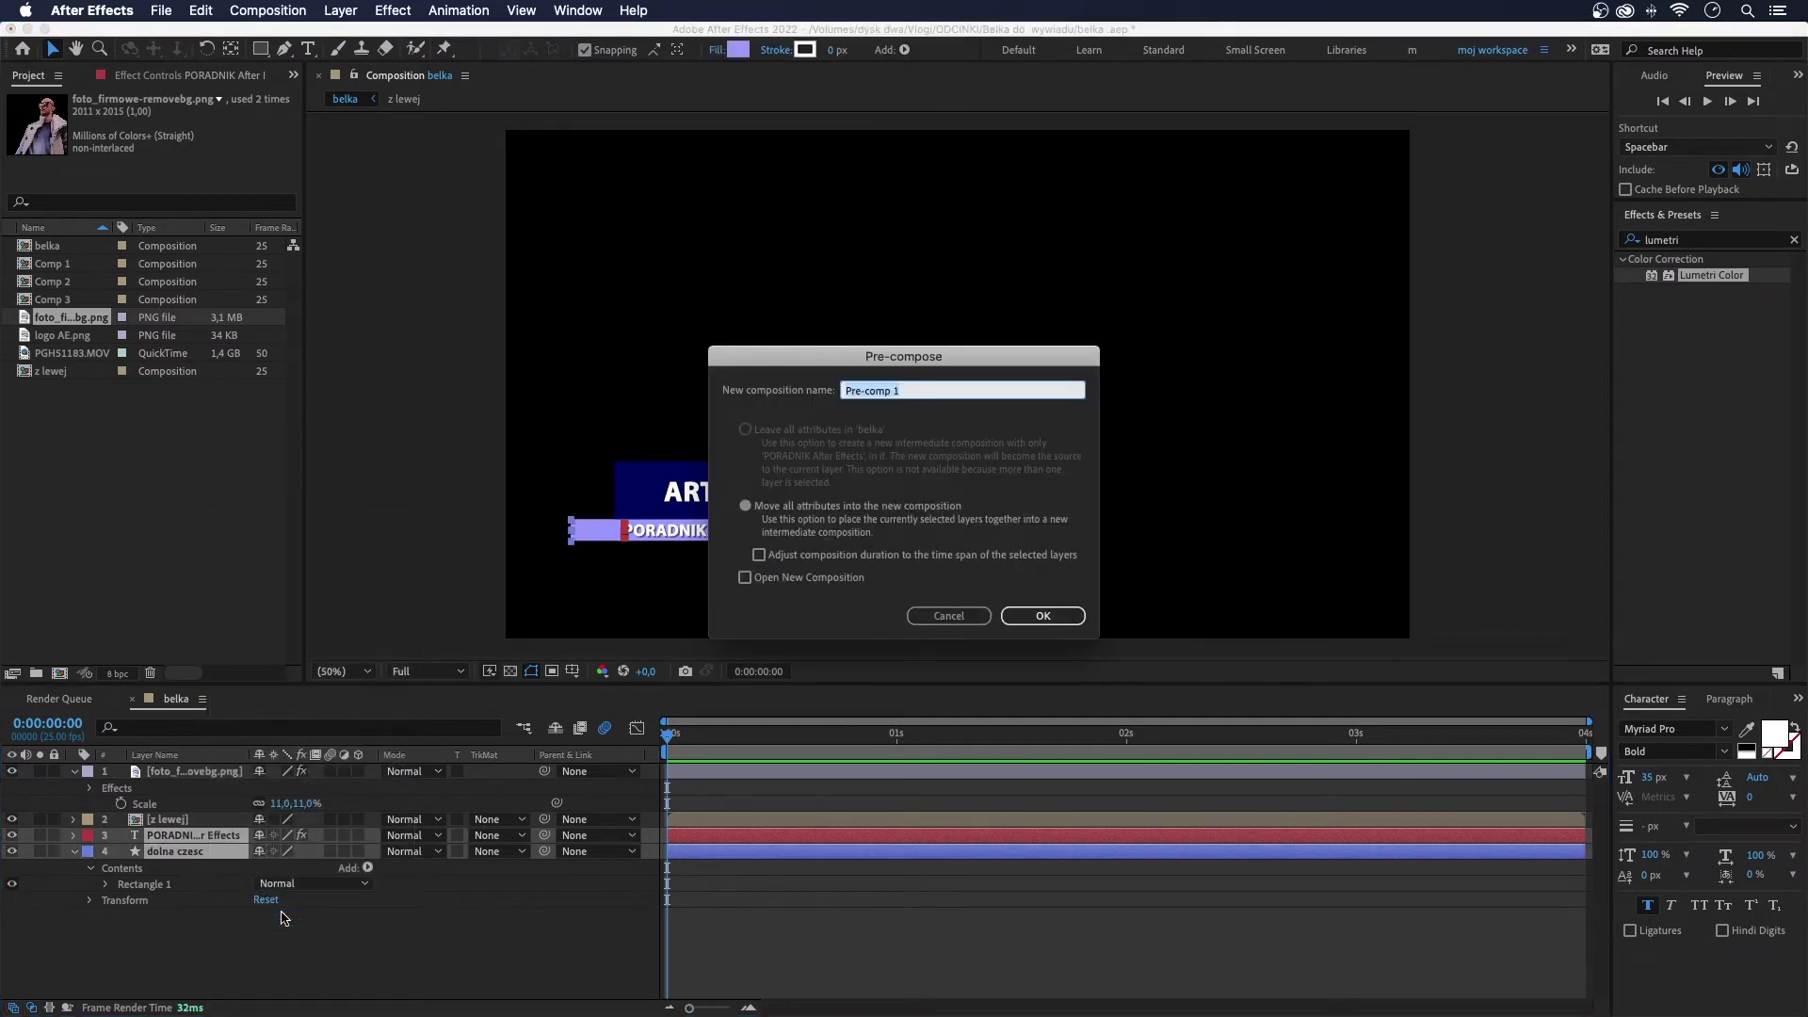
text(z dolu)
click(1017, 618)
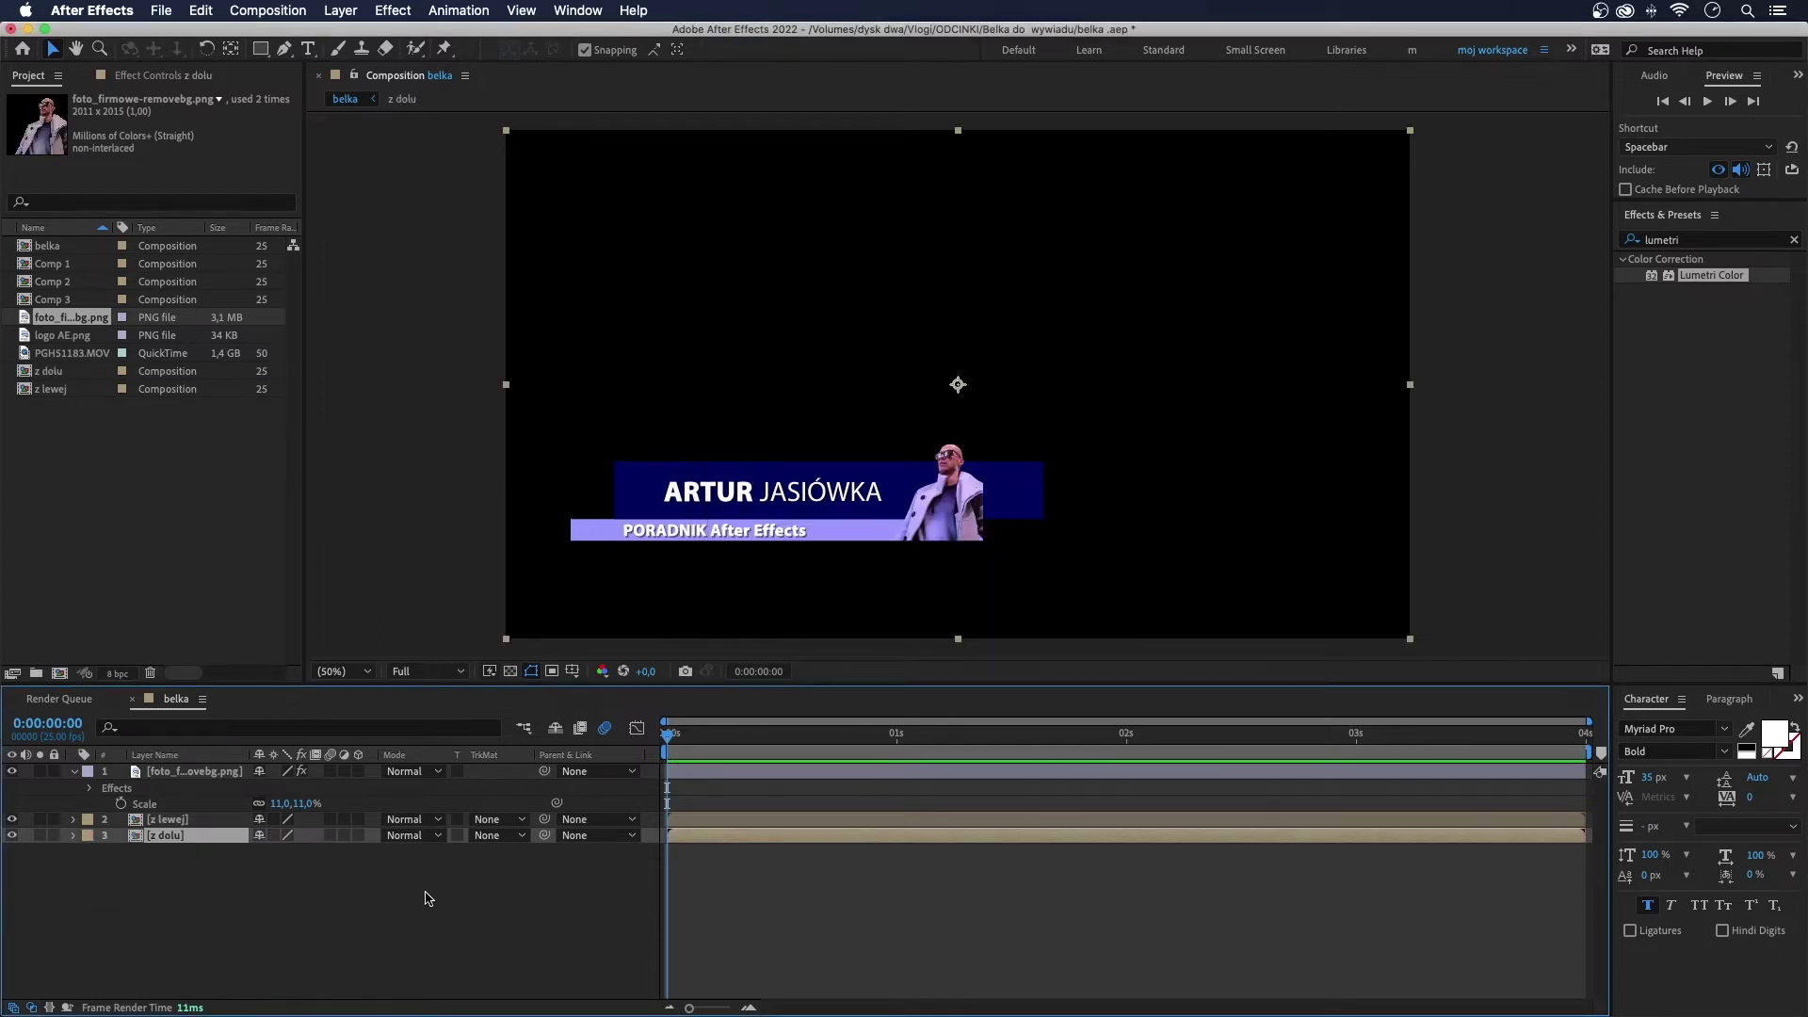
Step: Shift the photo and both precomps together lower-left, then set the time to 12 frames
click(306, 932)
drag(211, 859, 275, 772)
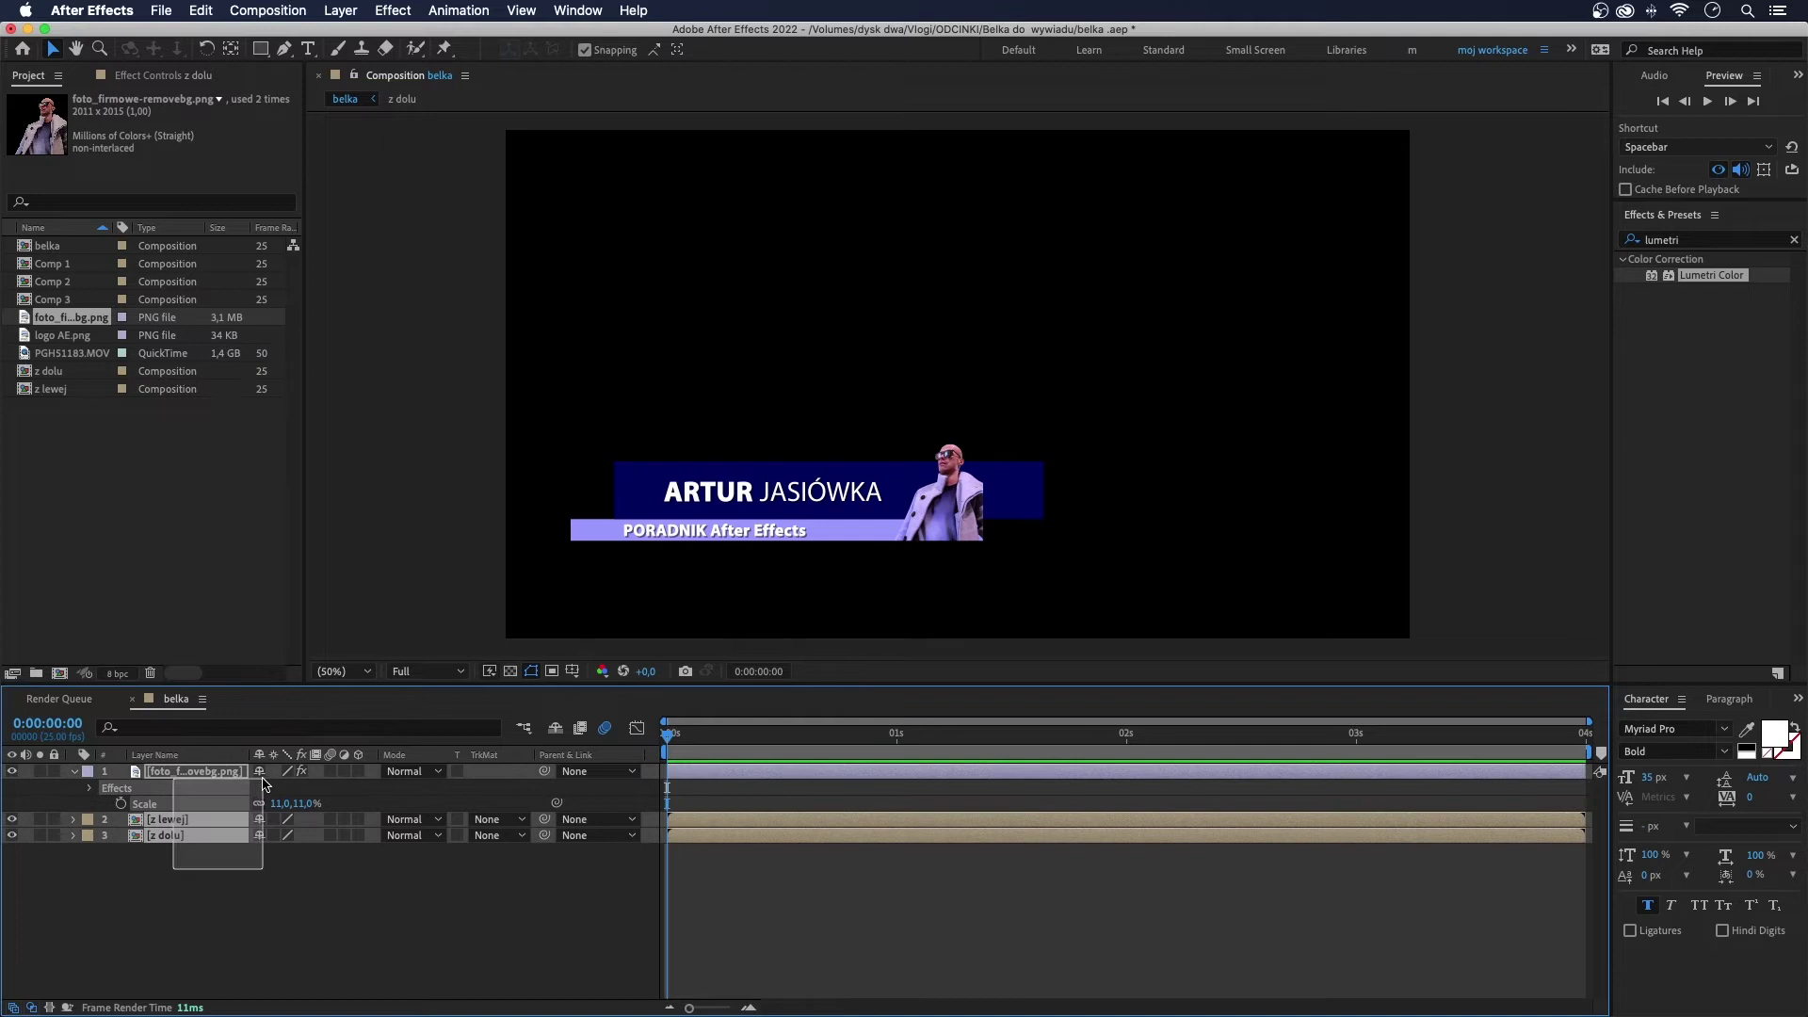
drag(848, 535, 838, 598)
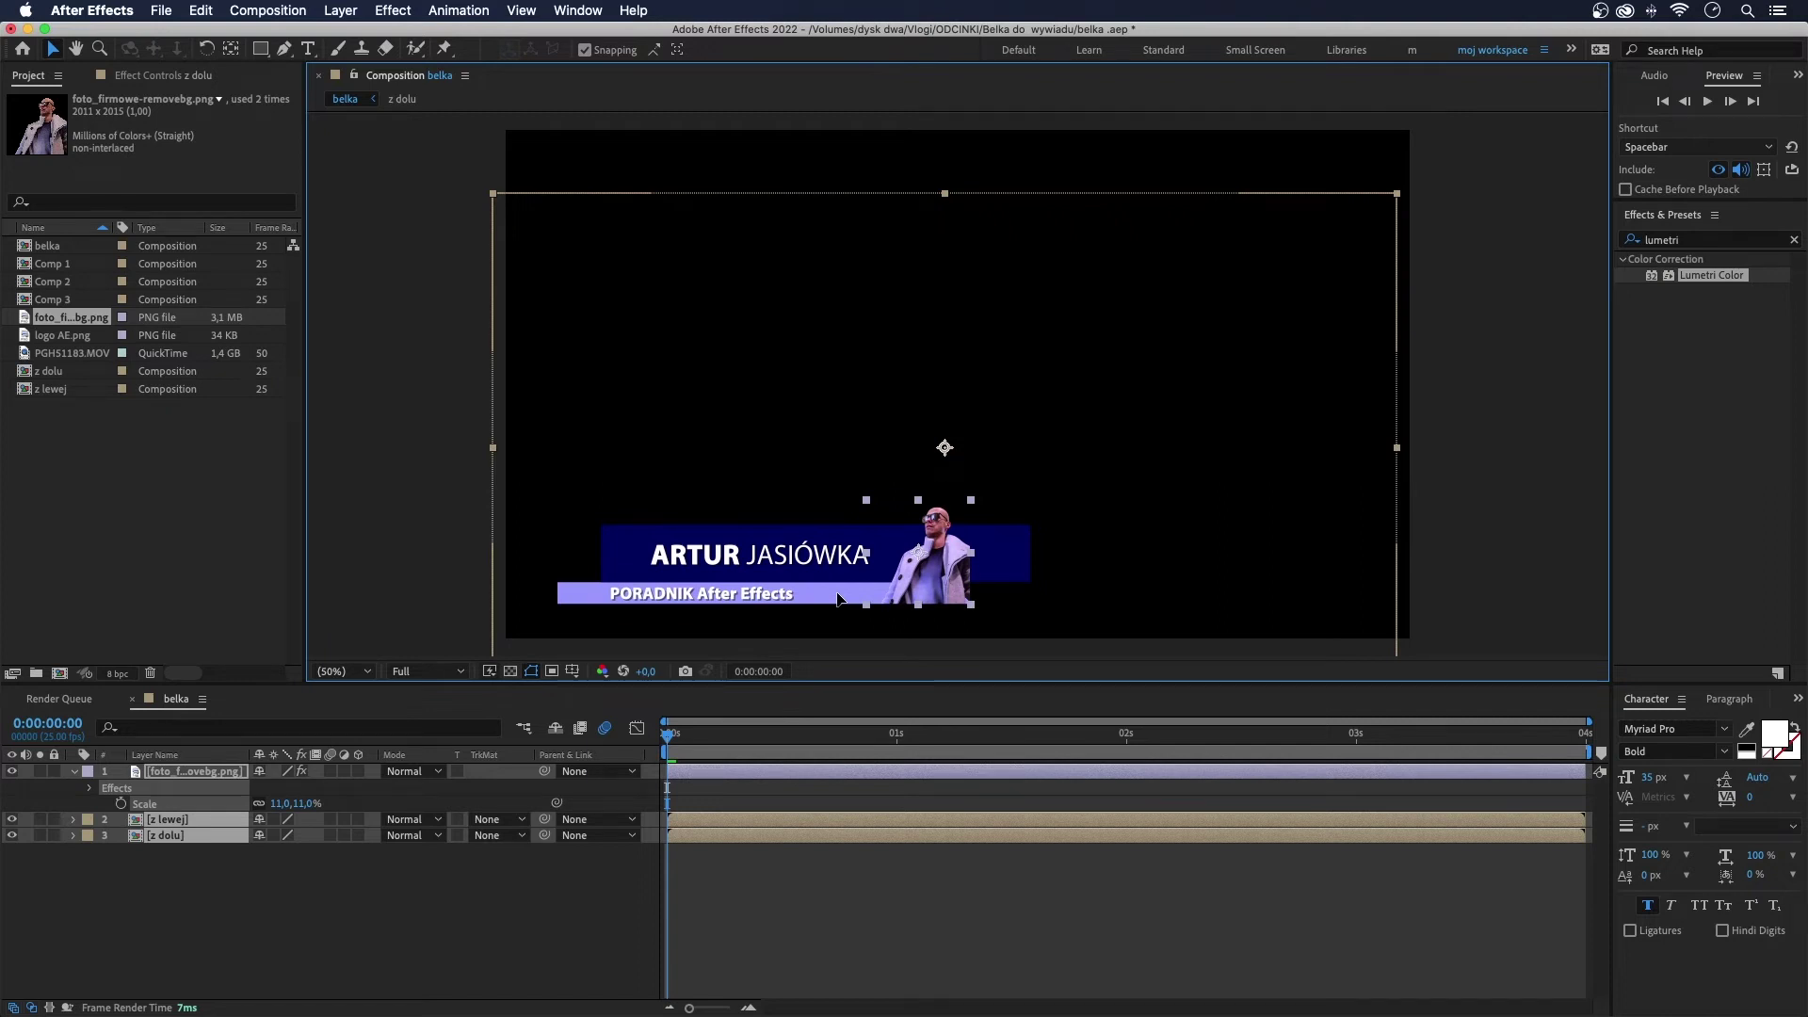
click(809, 623)
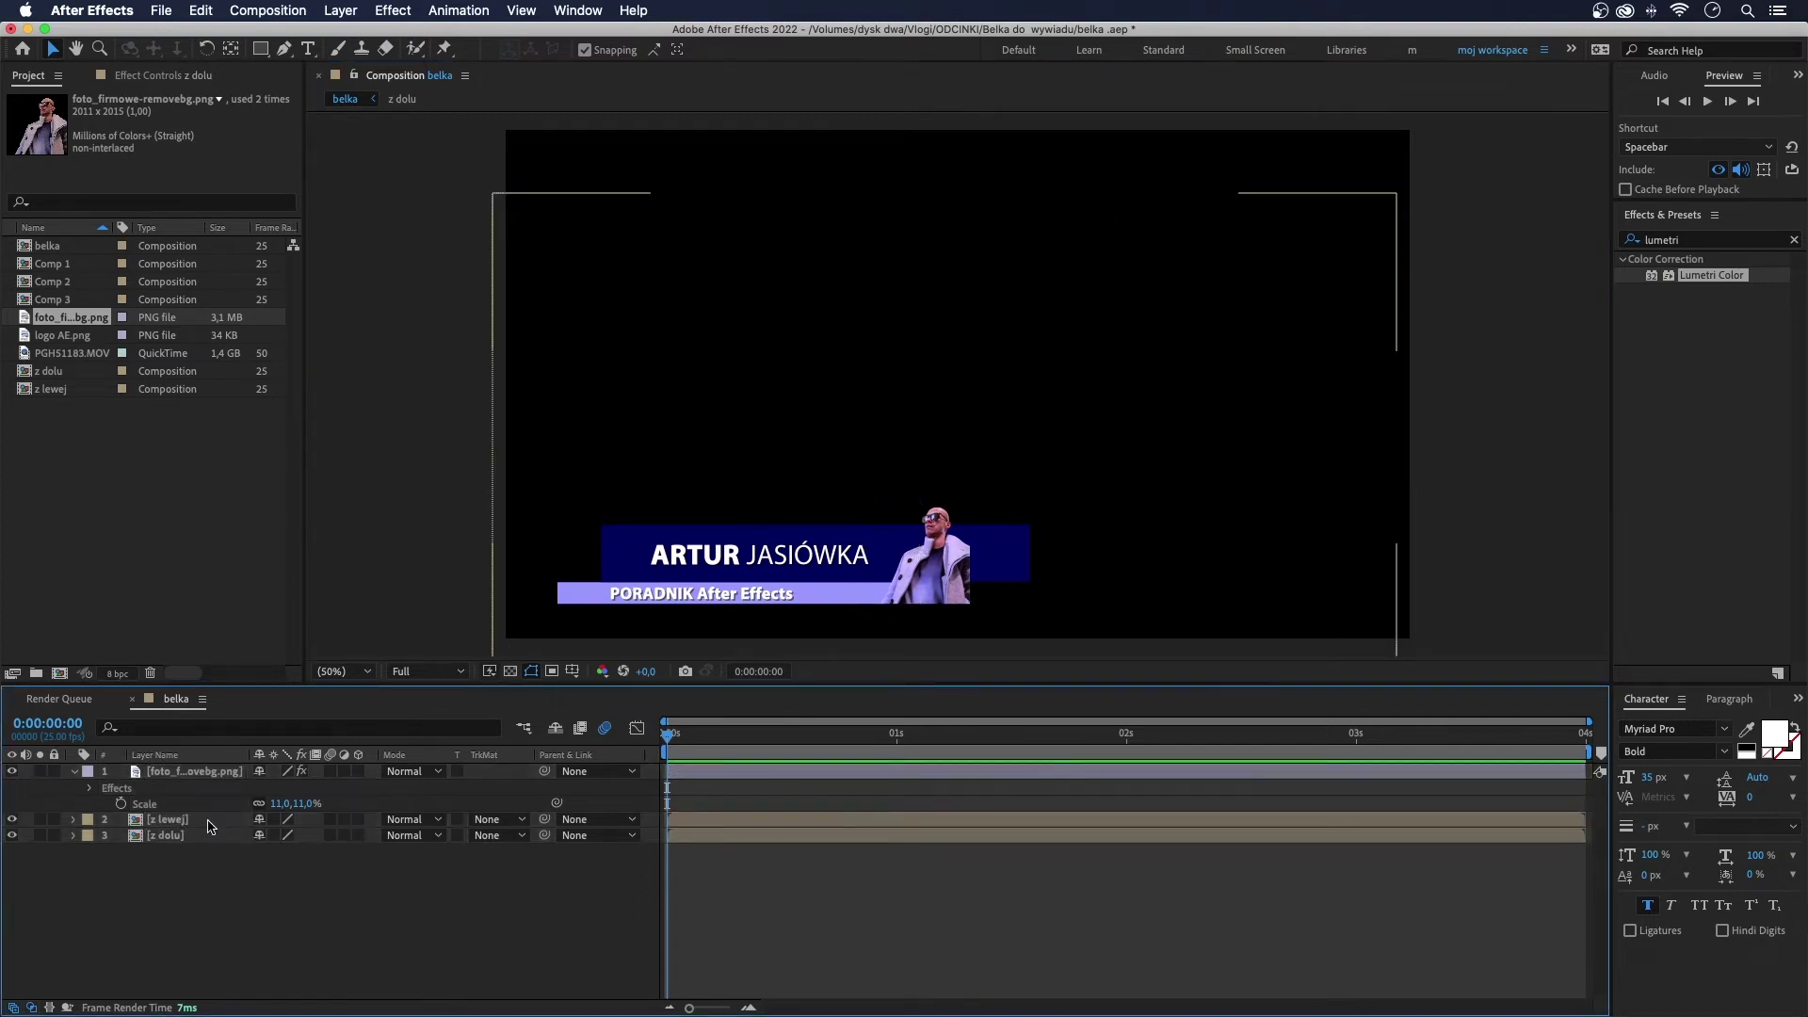
drag(670, 735, 774, 744)
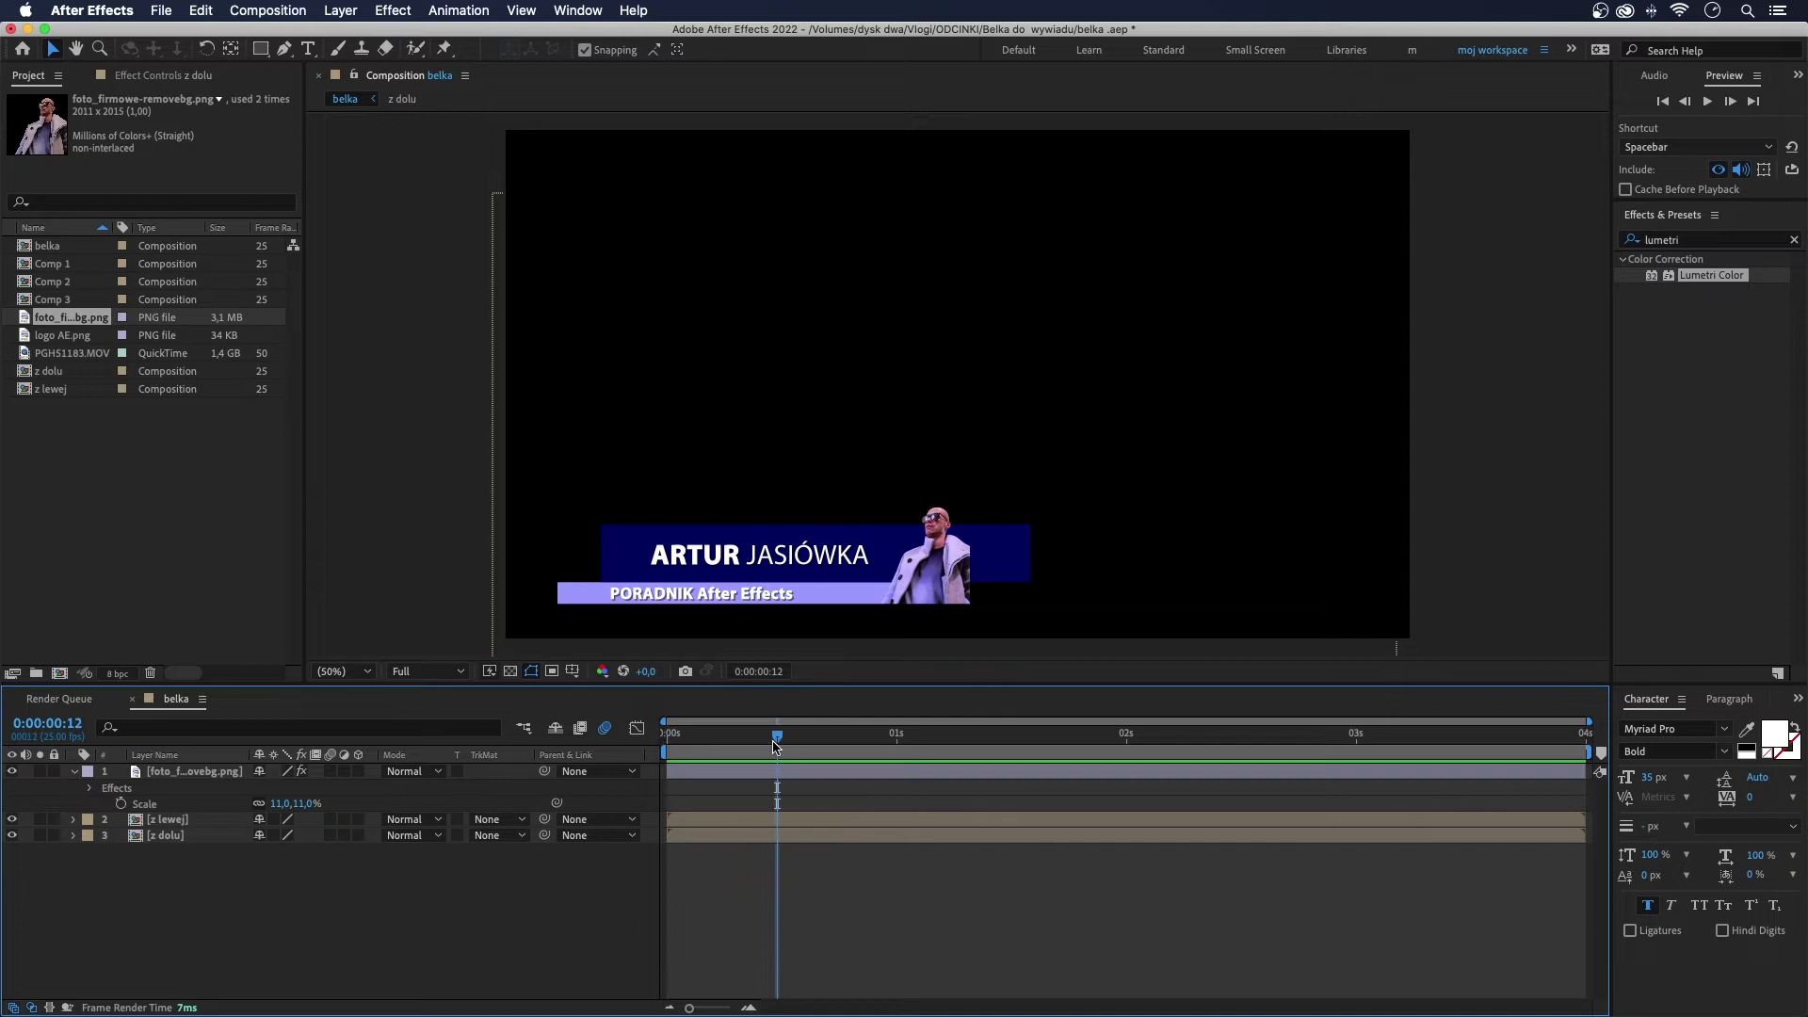
Step: Keyframe 'z lewej' Position to slide in from off-screen left, 12 frames to one second
click(171, 819)
key(p)
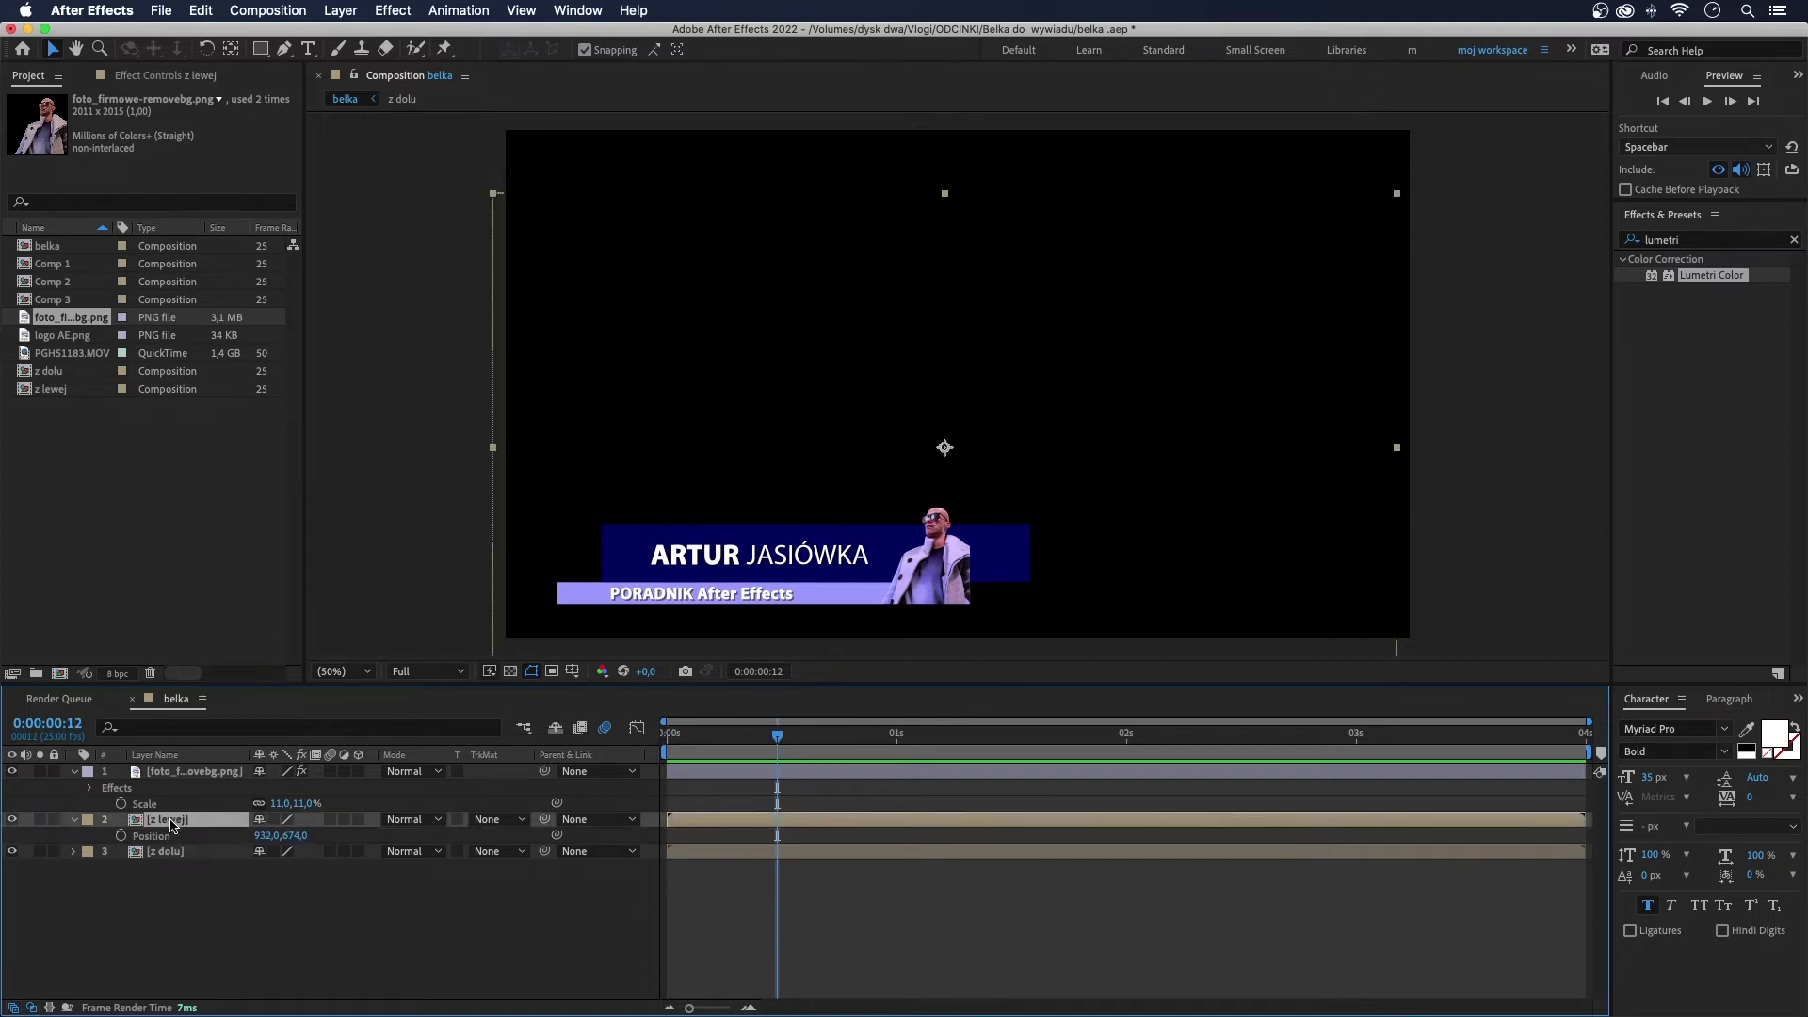
click(121, 836)
drag(779, 840, 933, 837)
drag(274, 840, 135, 836)
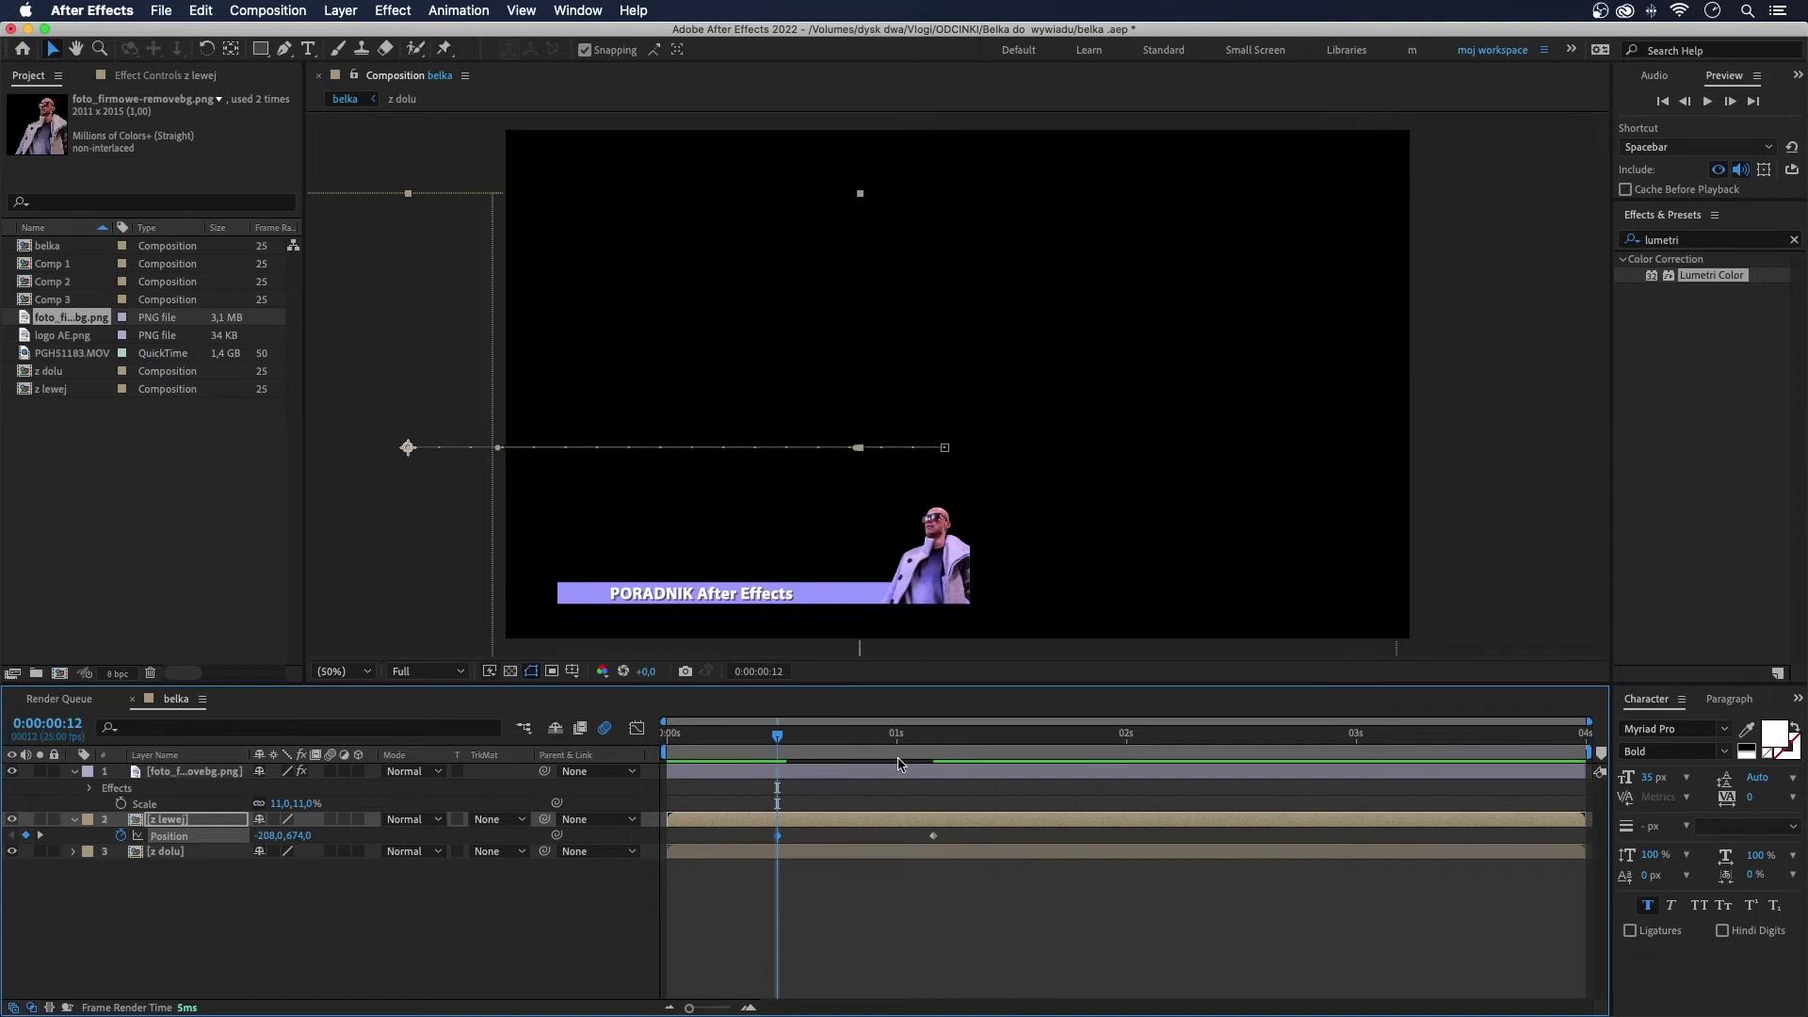
key(space)
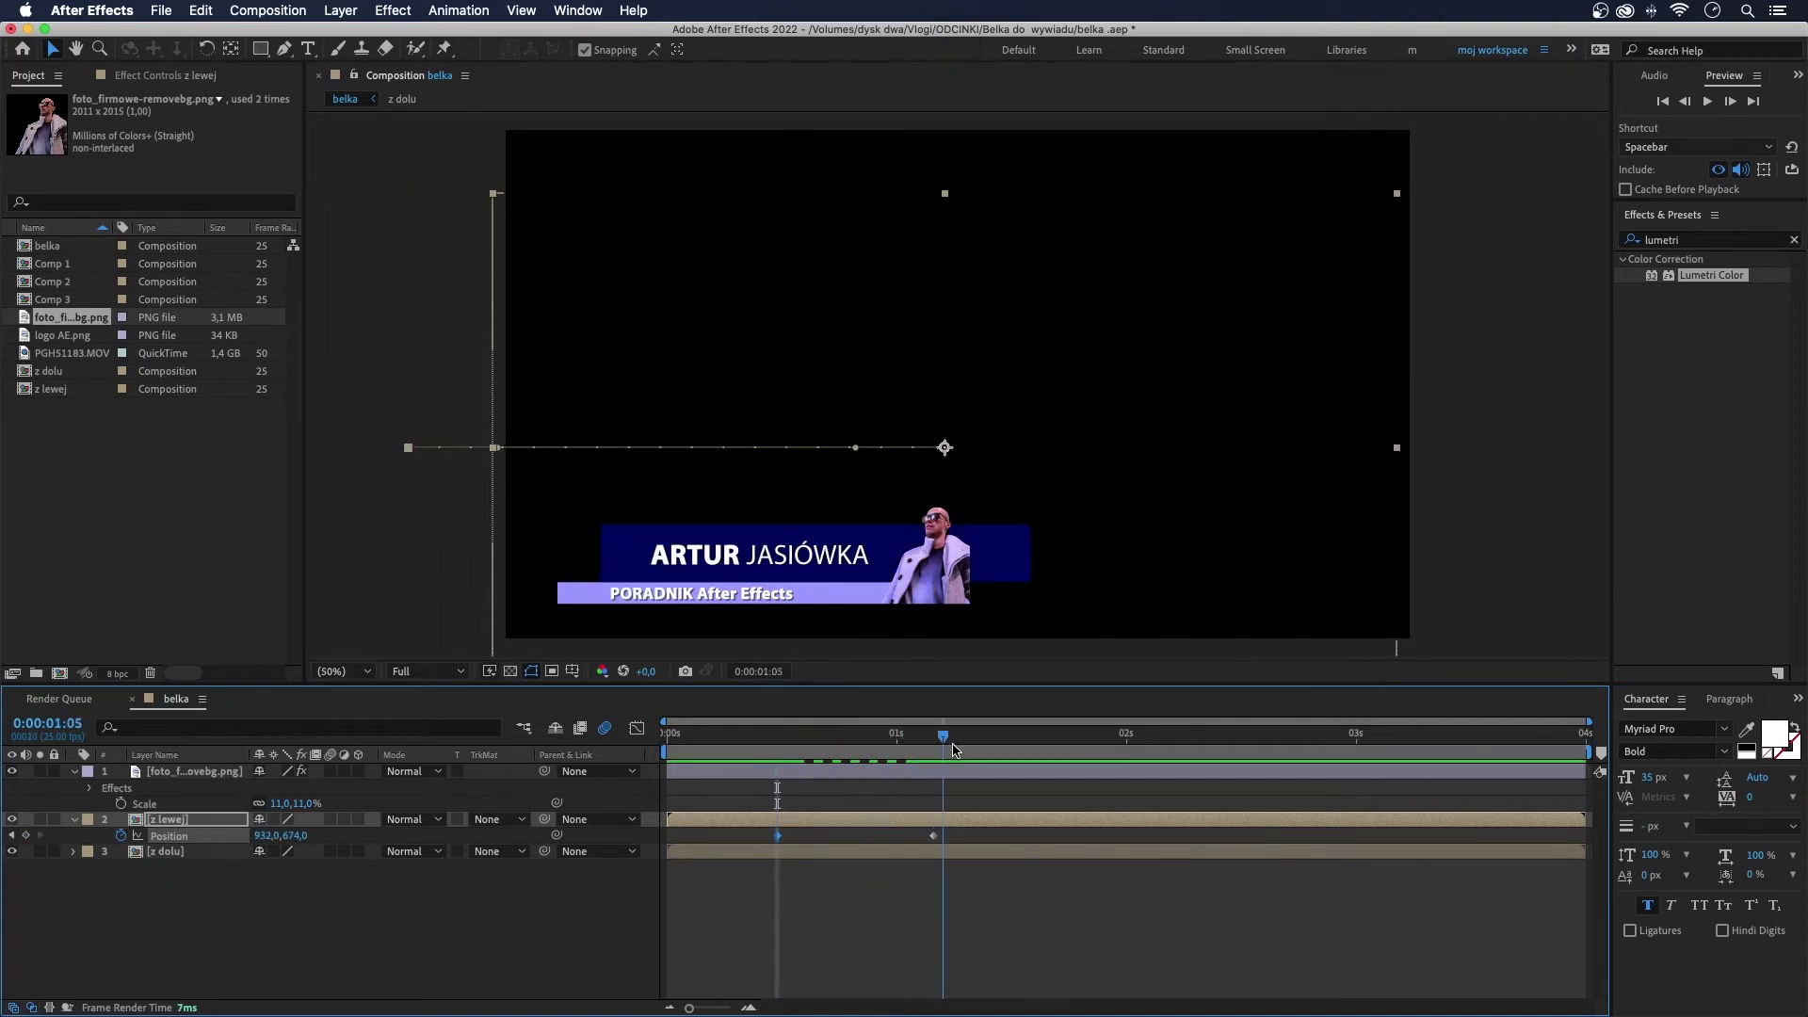
key(space)
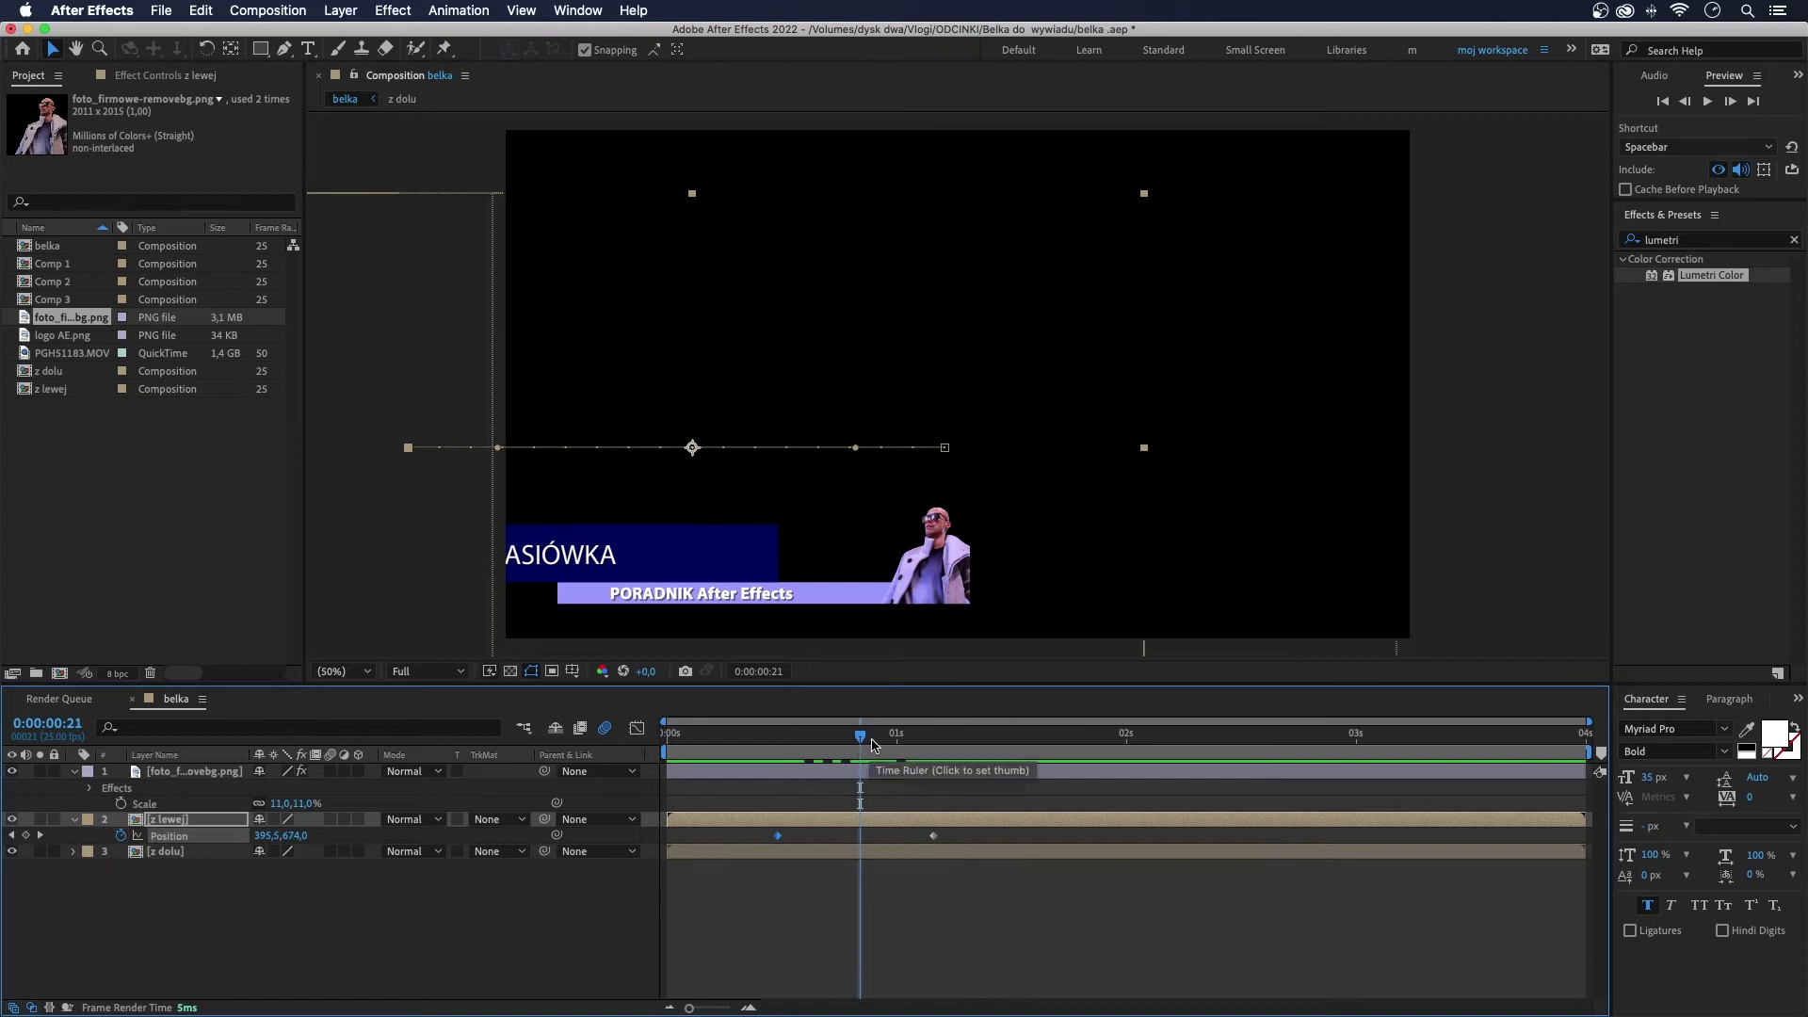
mouse_move(782, 745)
mouse_down()
mouse_move(902, 748)
mouse_move(876, 749)
mouse_up()
click(169, 852)
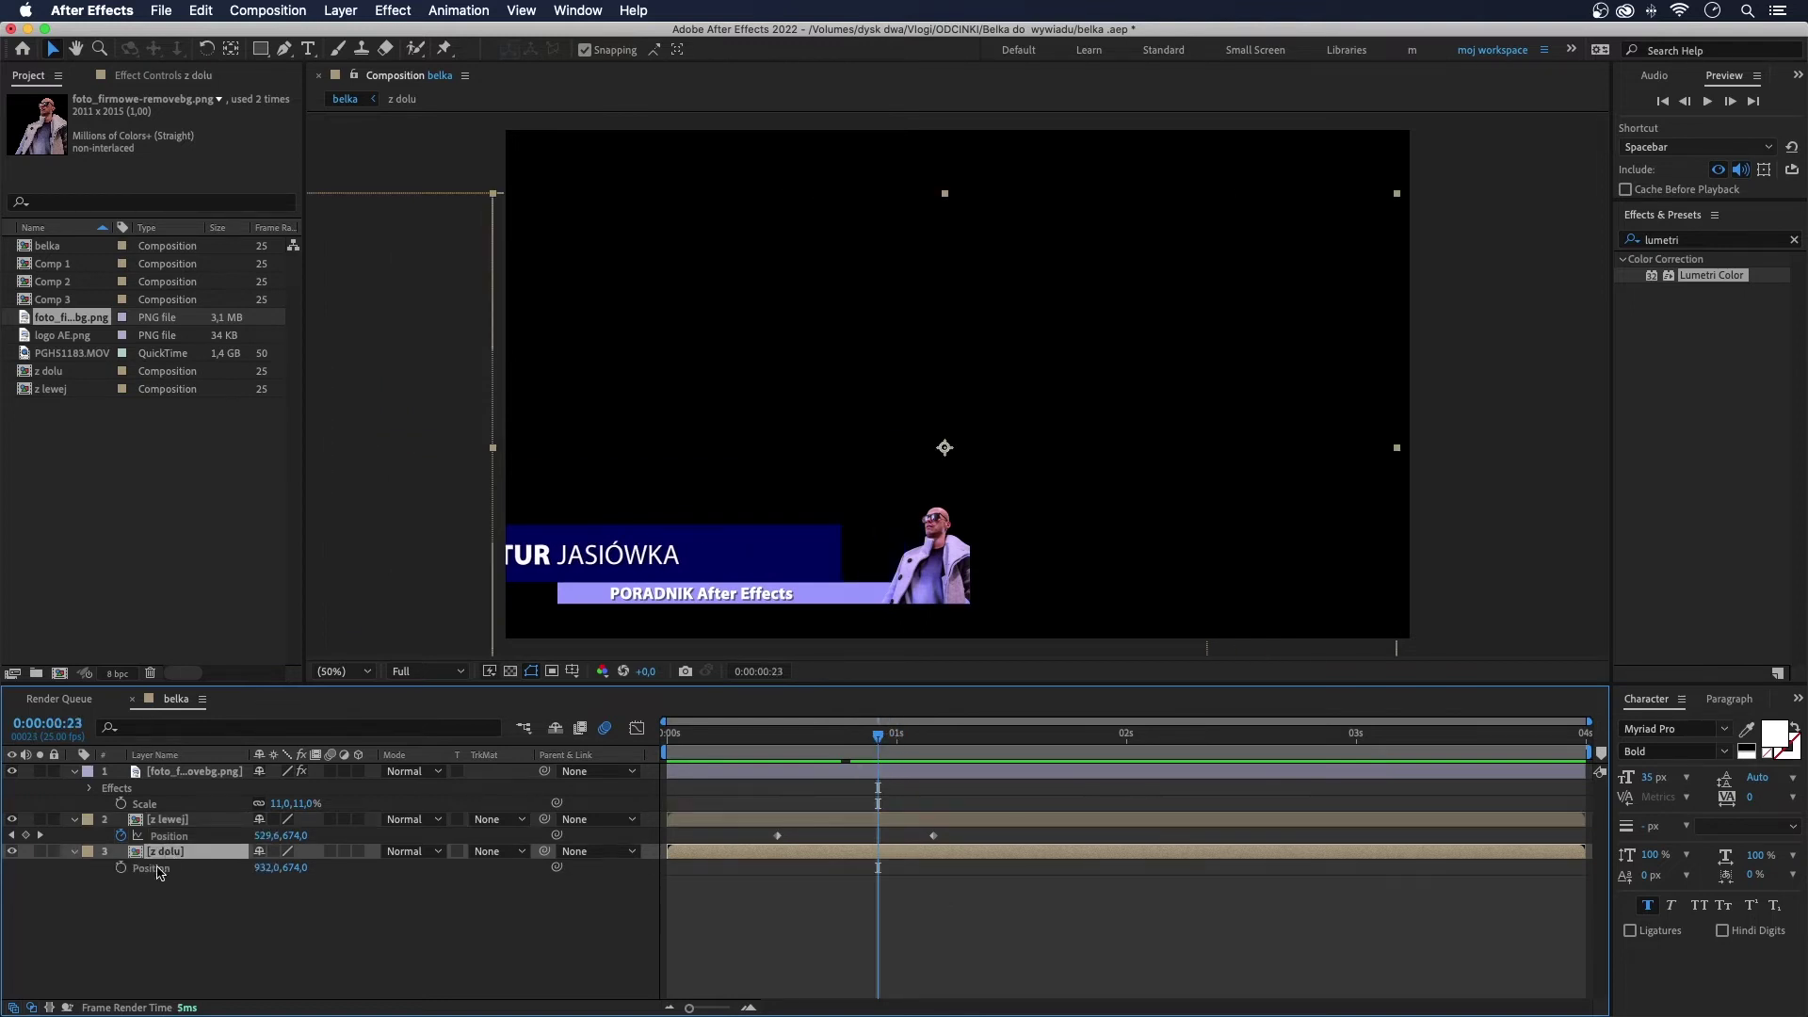
Step: Keyframe 'z dolu' Position so the subtitle bar rises from below into place
click(121, 868)
drag(888, 867, 986, 867)
drag(294, 867, 428, 867)
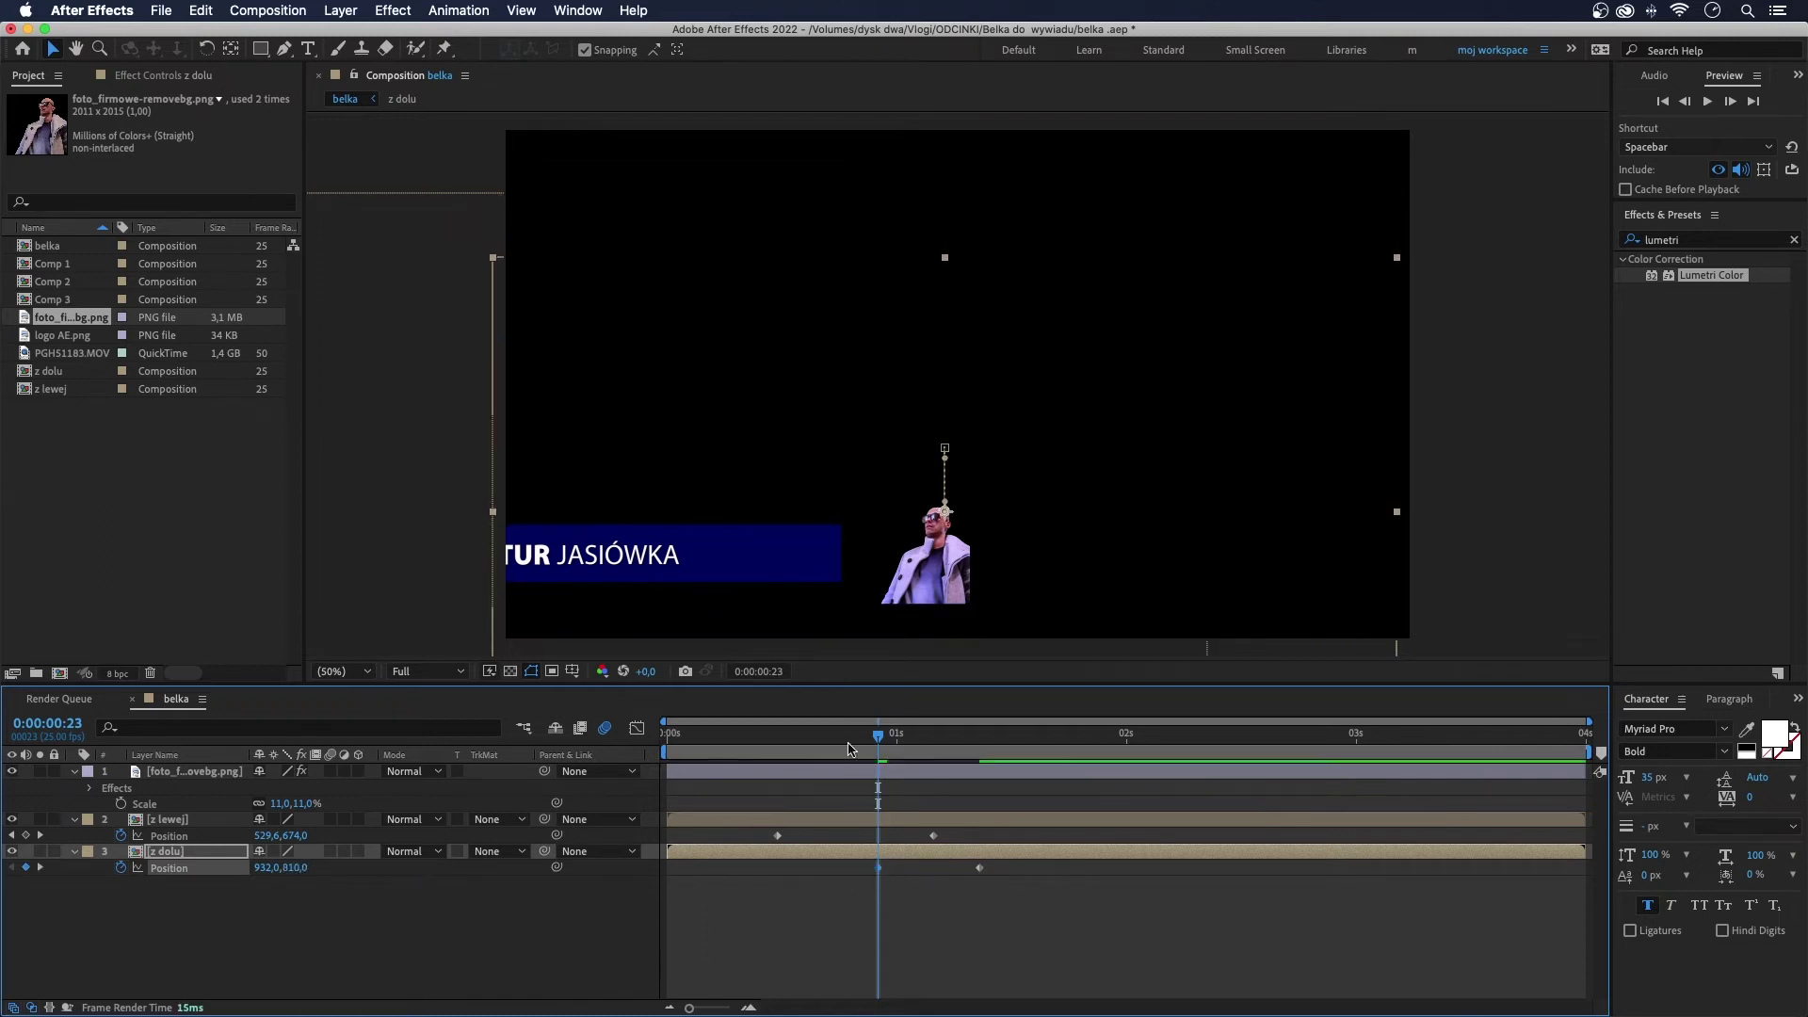
drag(761, 739, 877, 750)
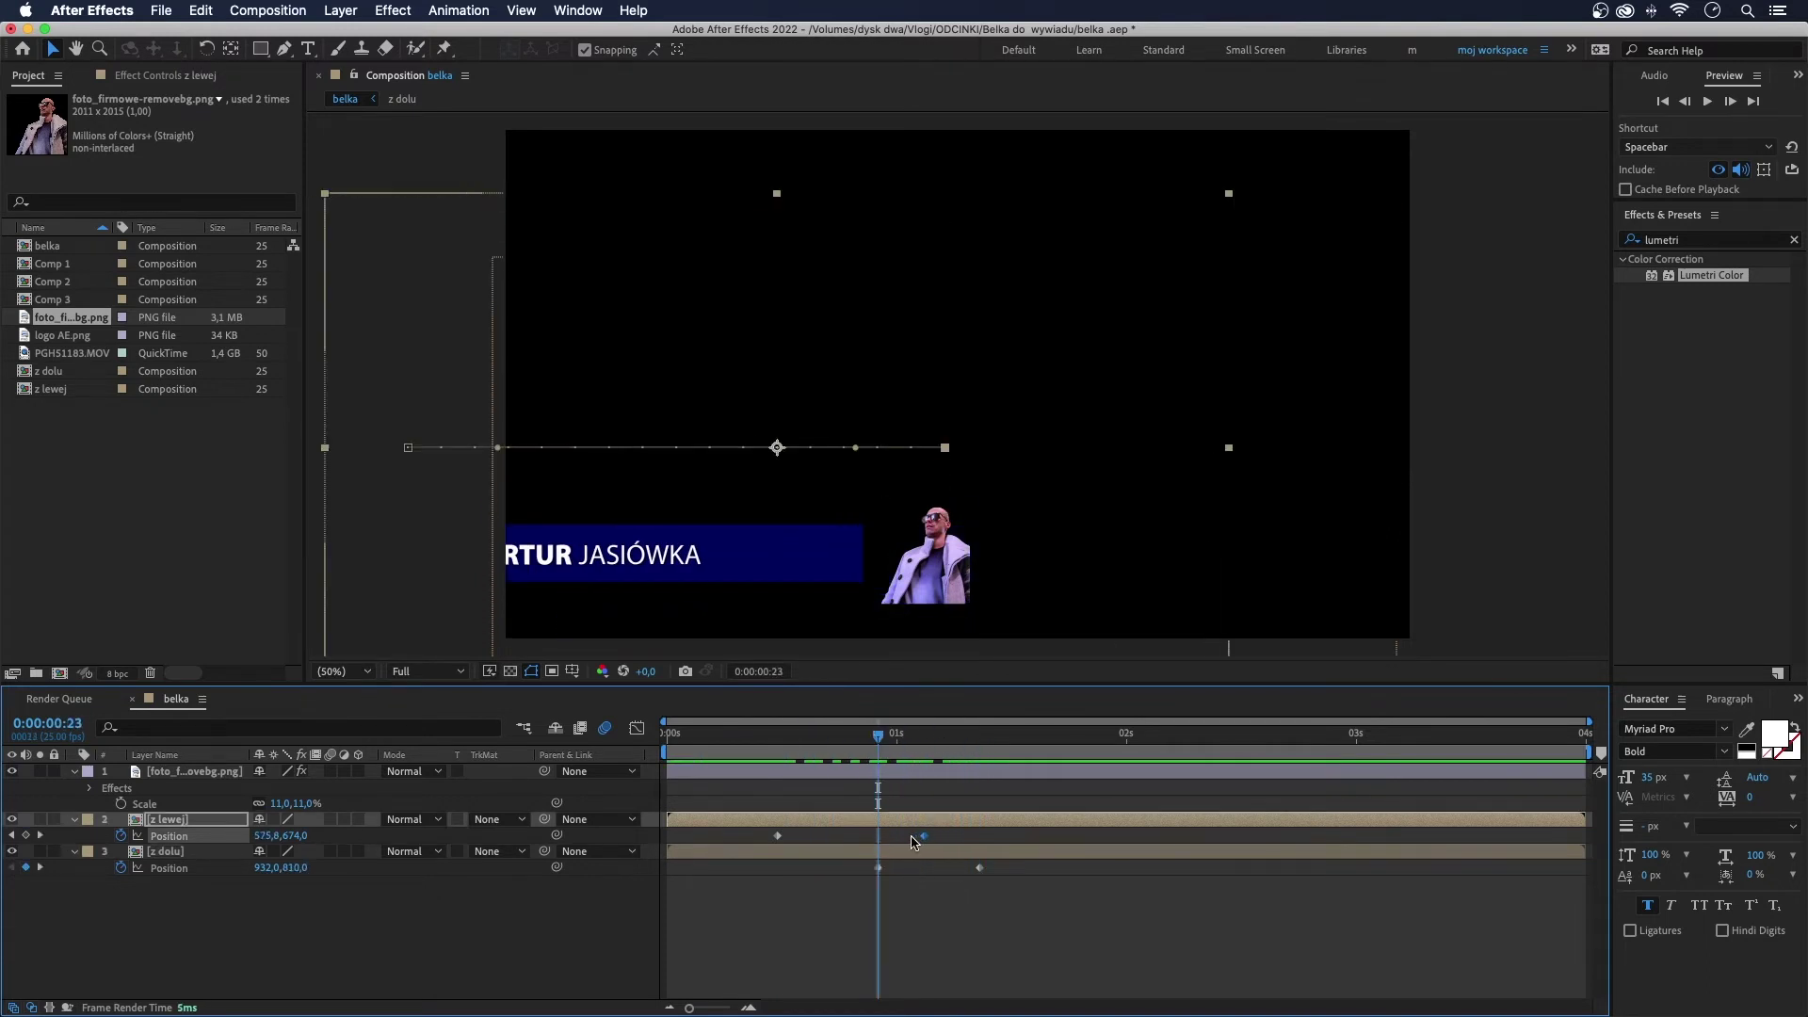
drag(755, 447, 944, 447)
Step: Retime both bars' end keyframes near one second, preview, and enable motion blur on 'z lewej'
mouse_move(963, 863)
mouse_down()
mouse_move(840, 867)
mouse_move(865, 868)
mouse_up()
key(Page_Down)
key(Page_Down)
click(850, 835)
key(space)
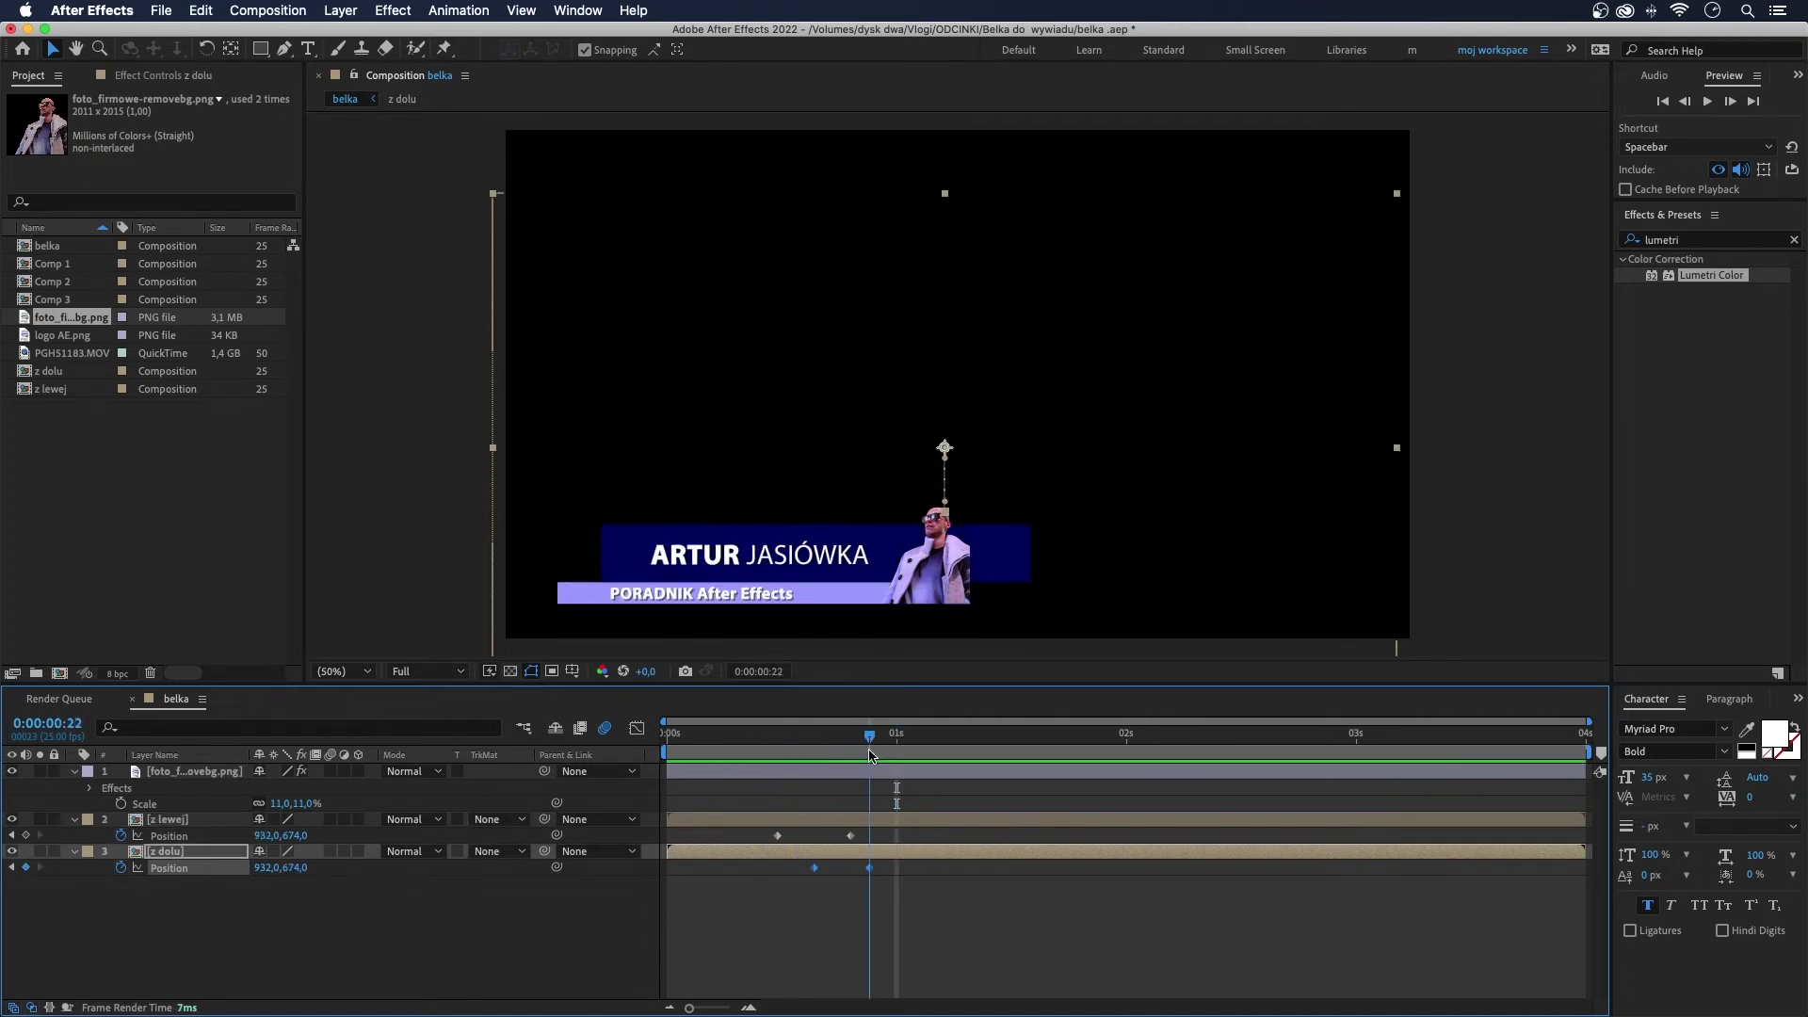
drag(851, 835, 877, 868)
key(space)
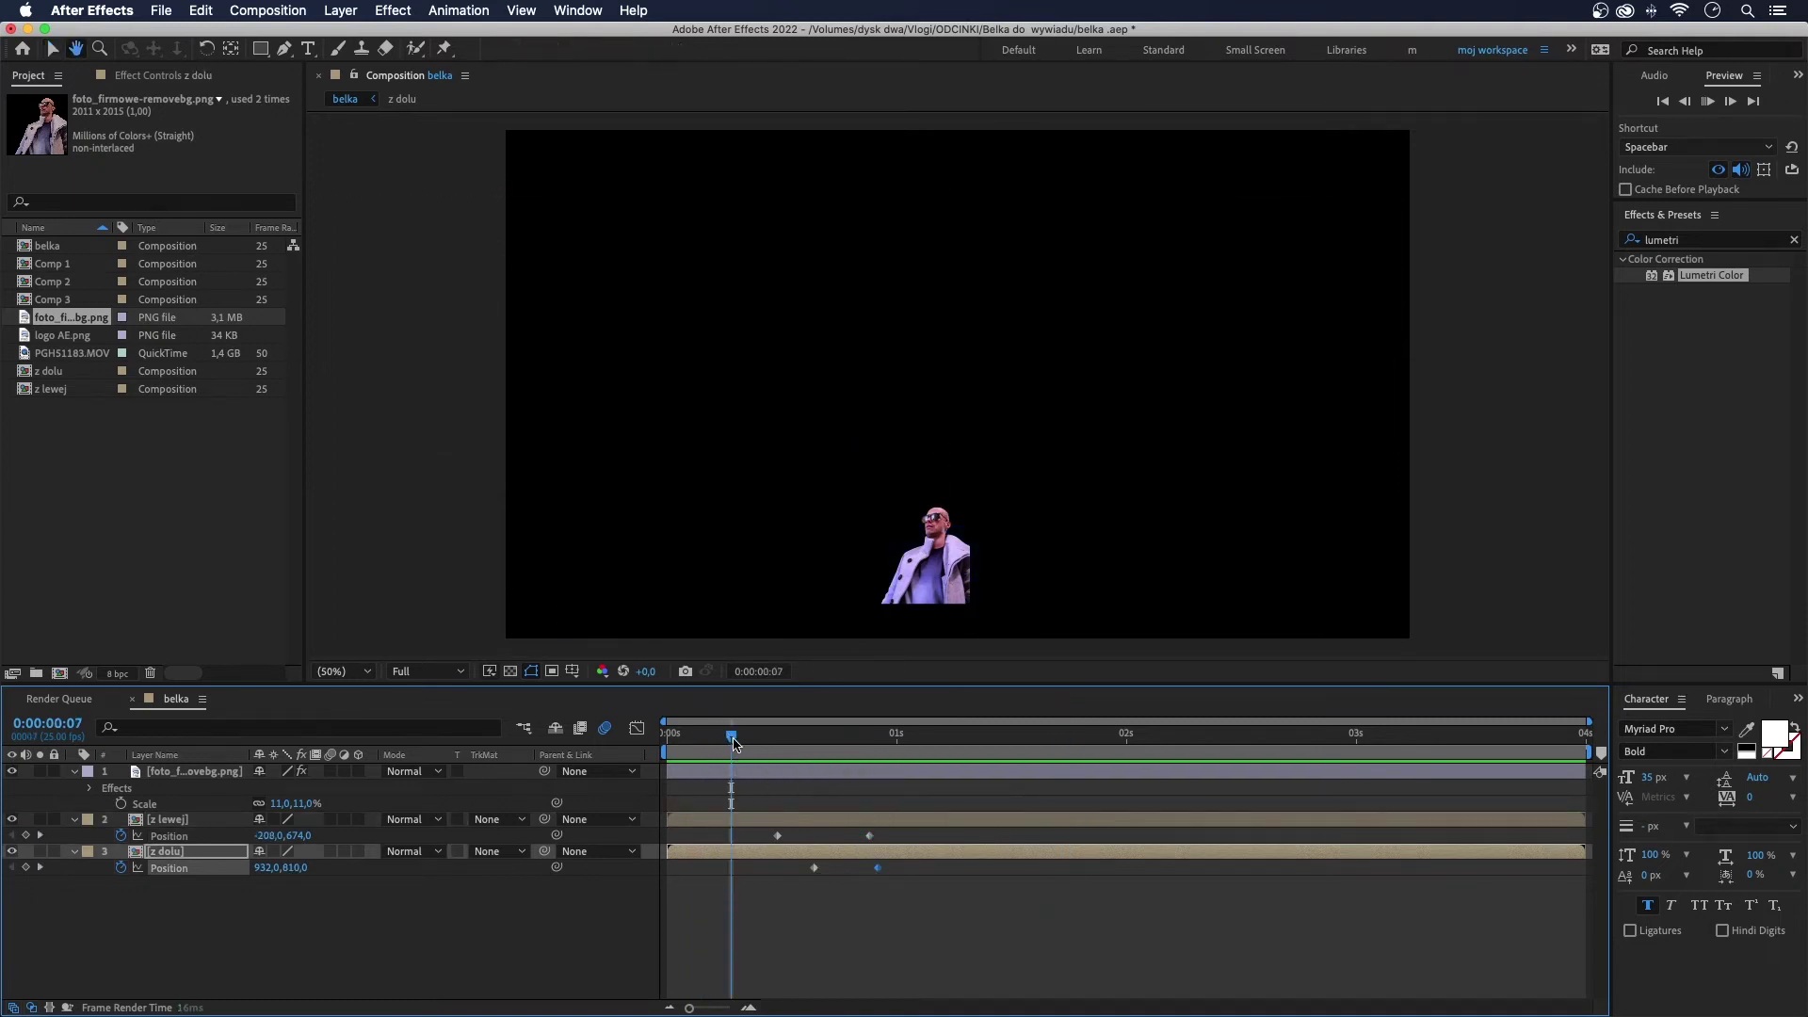
key(space)
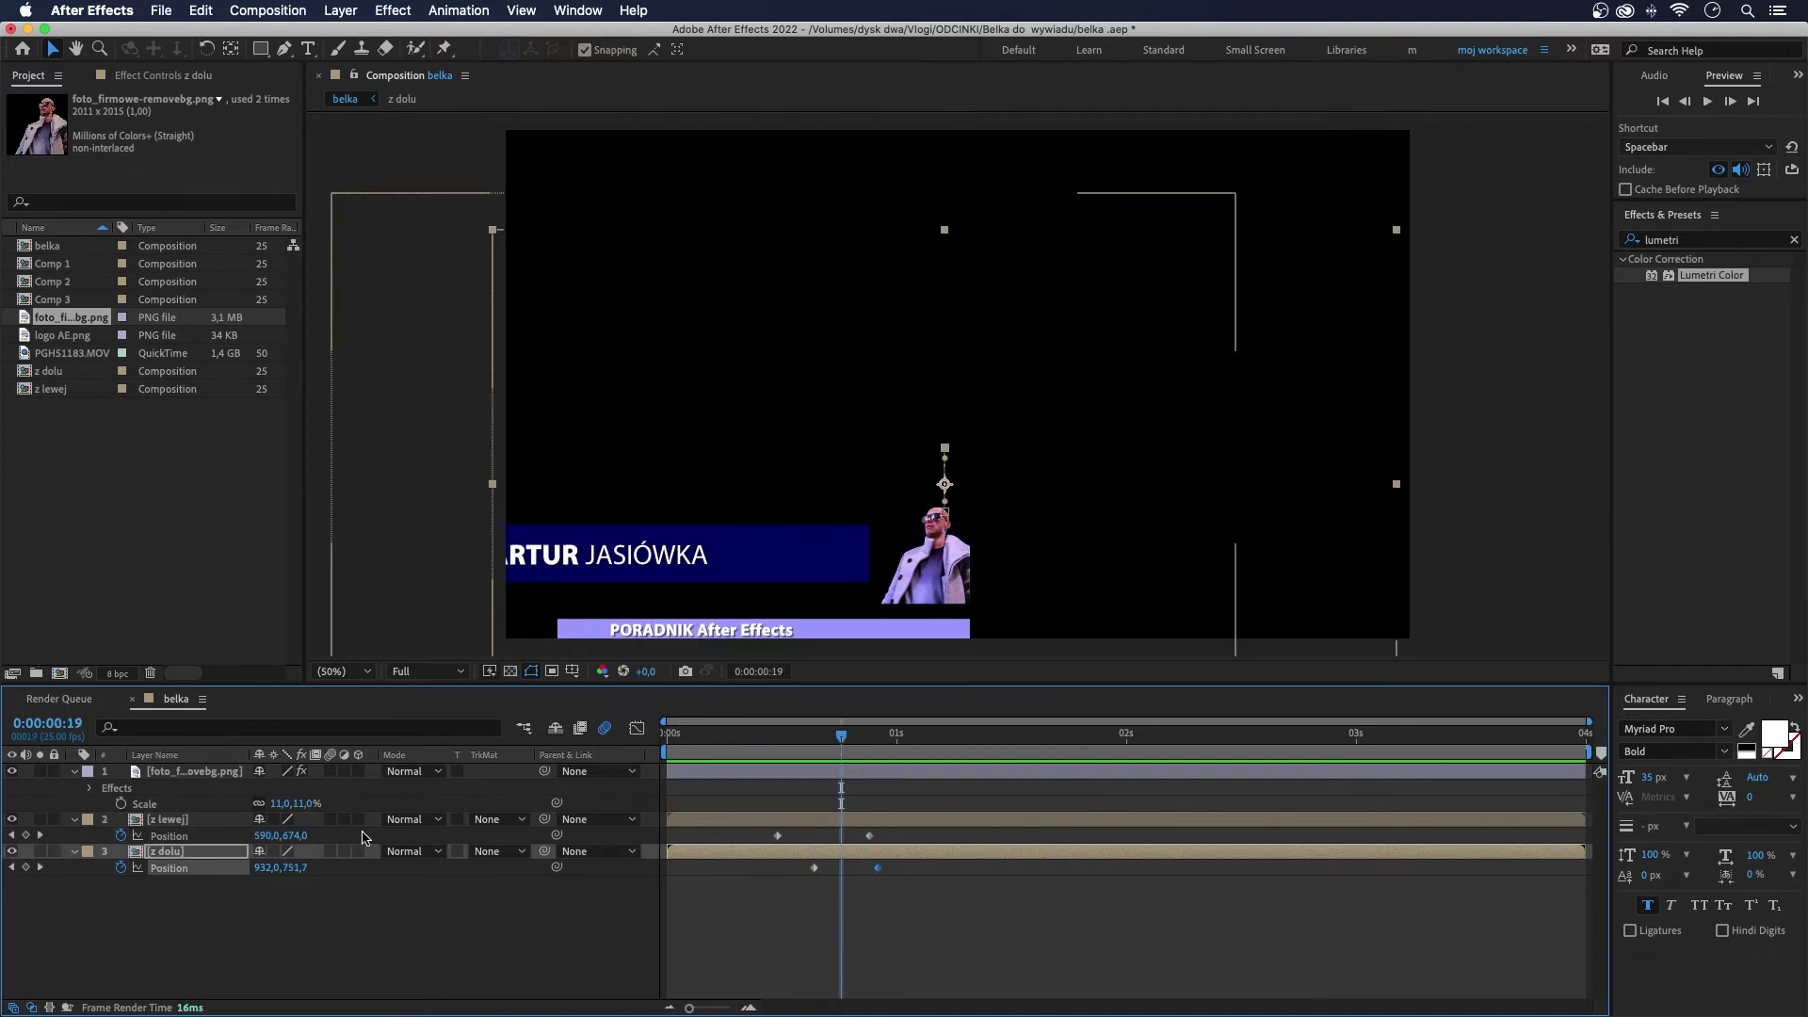
click(330, 820)
Step: Enable motion blur on 'z dolu' and apply Easy Ease In to both bars' last Position keyframes
click(330, 851)
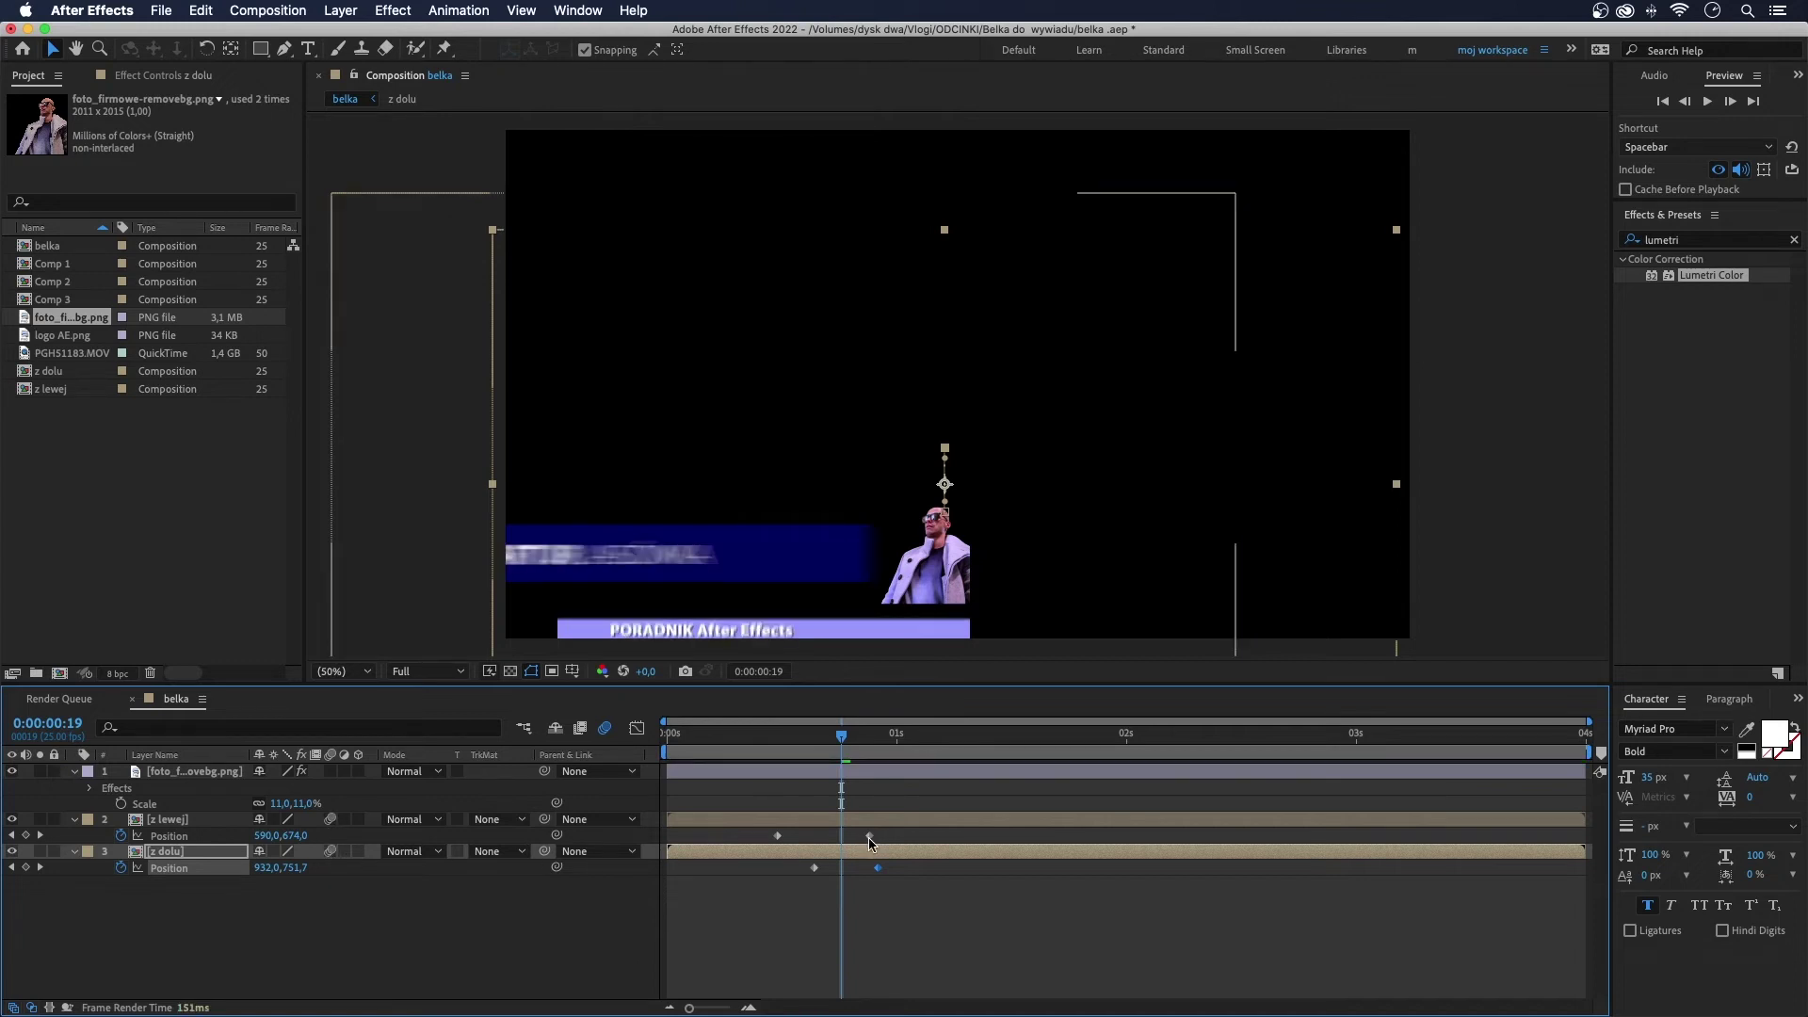
right_click(868, 836)
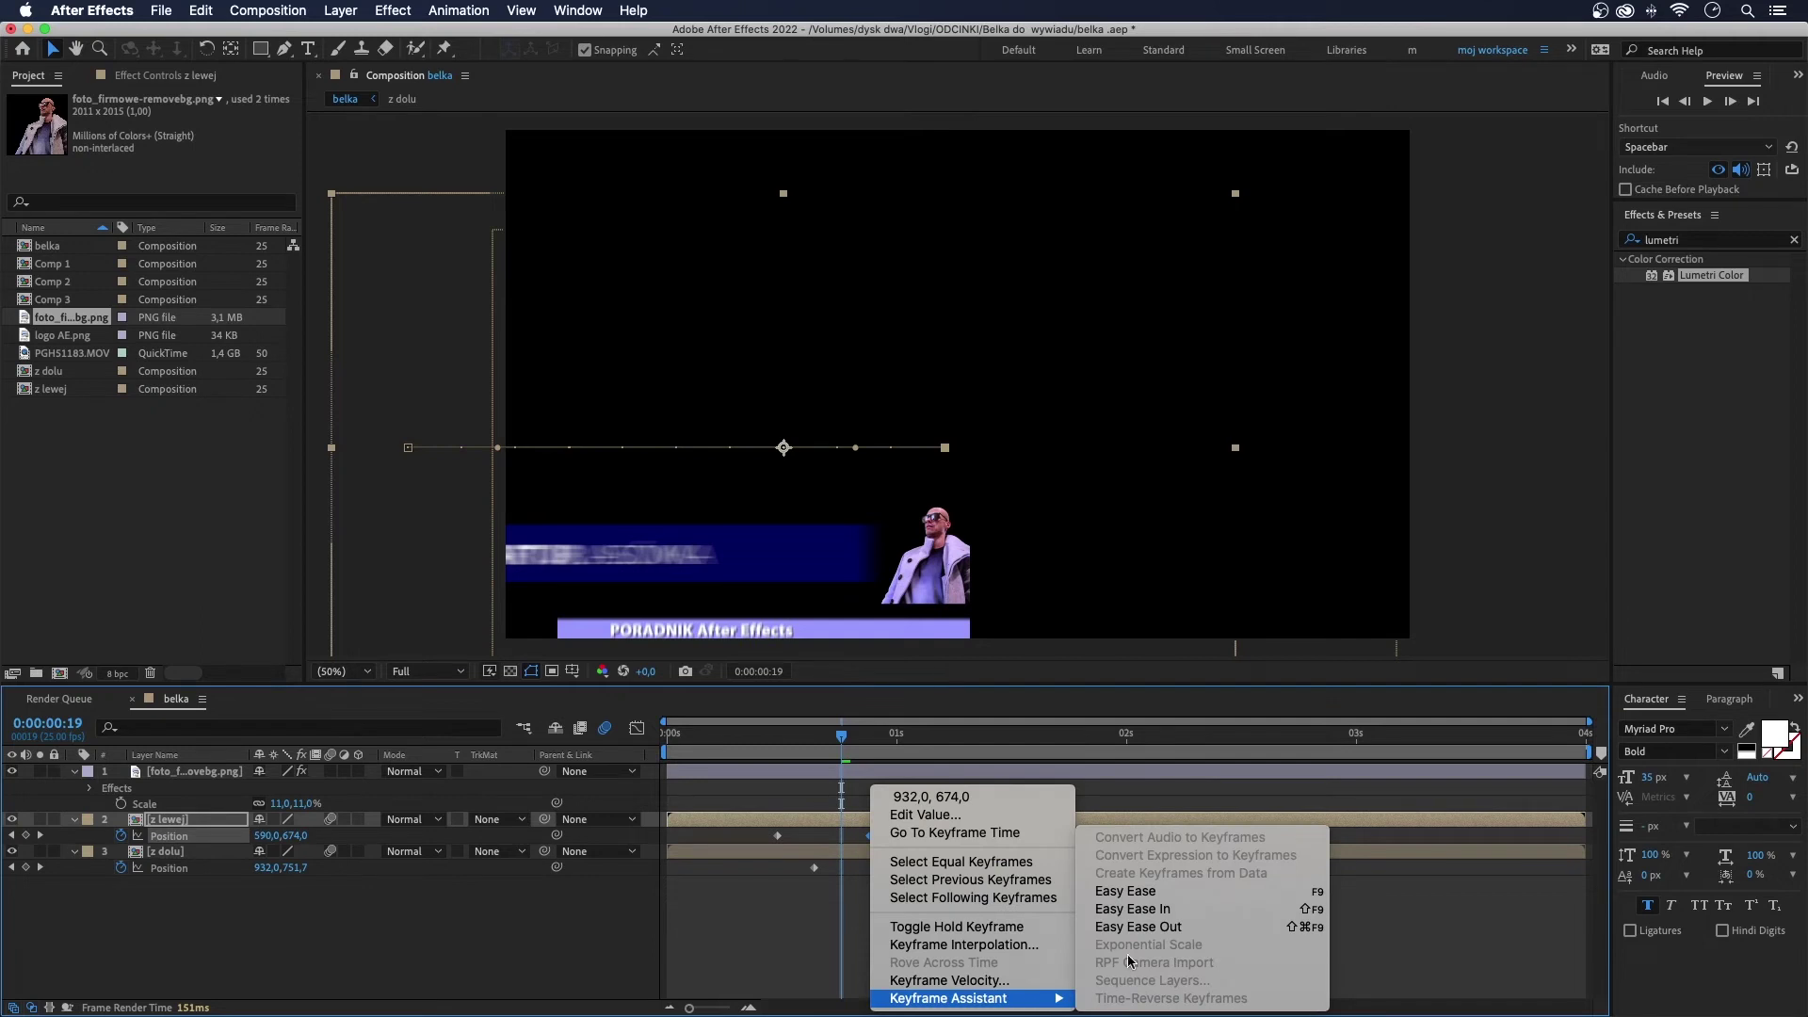
click(1155, 910)
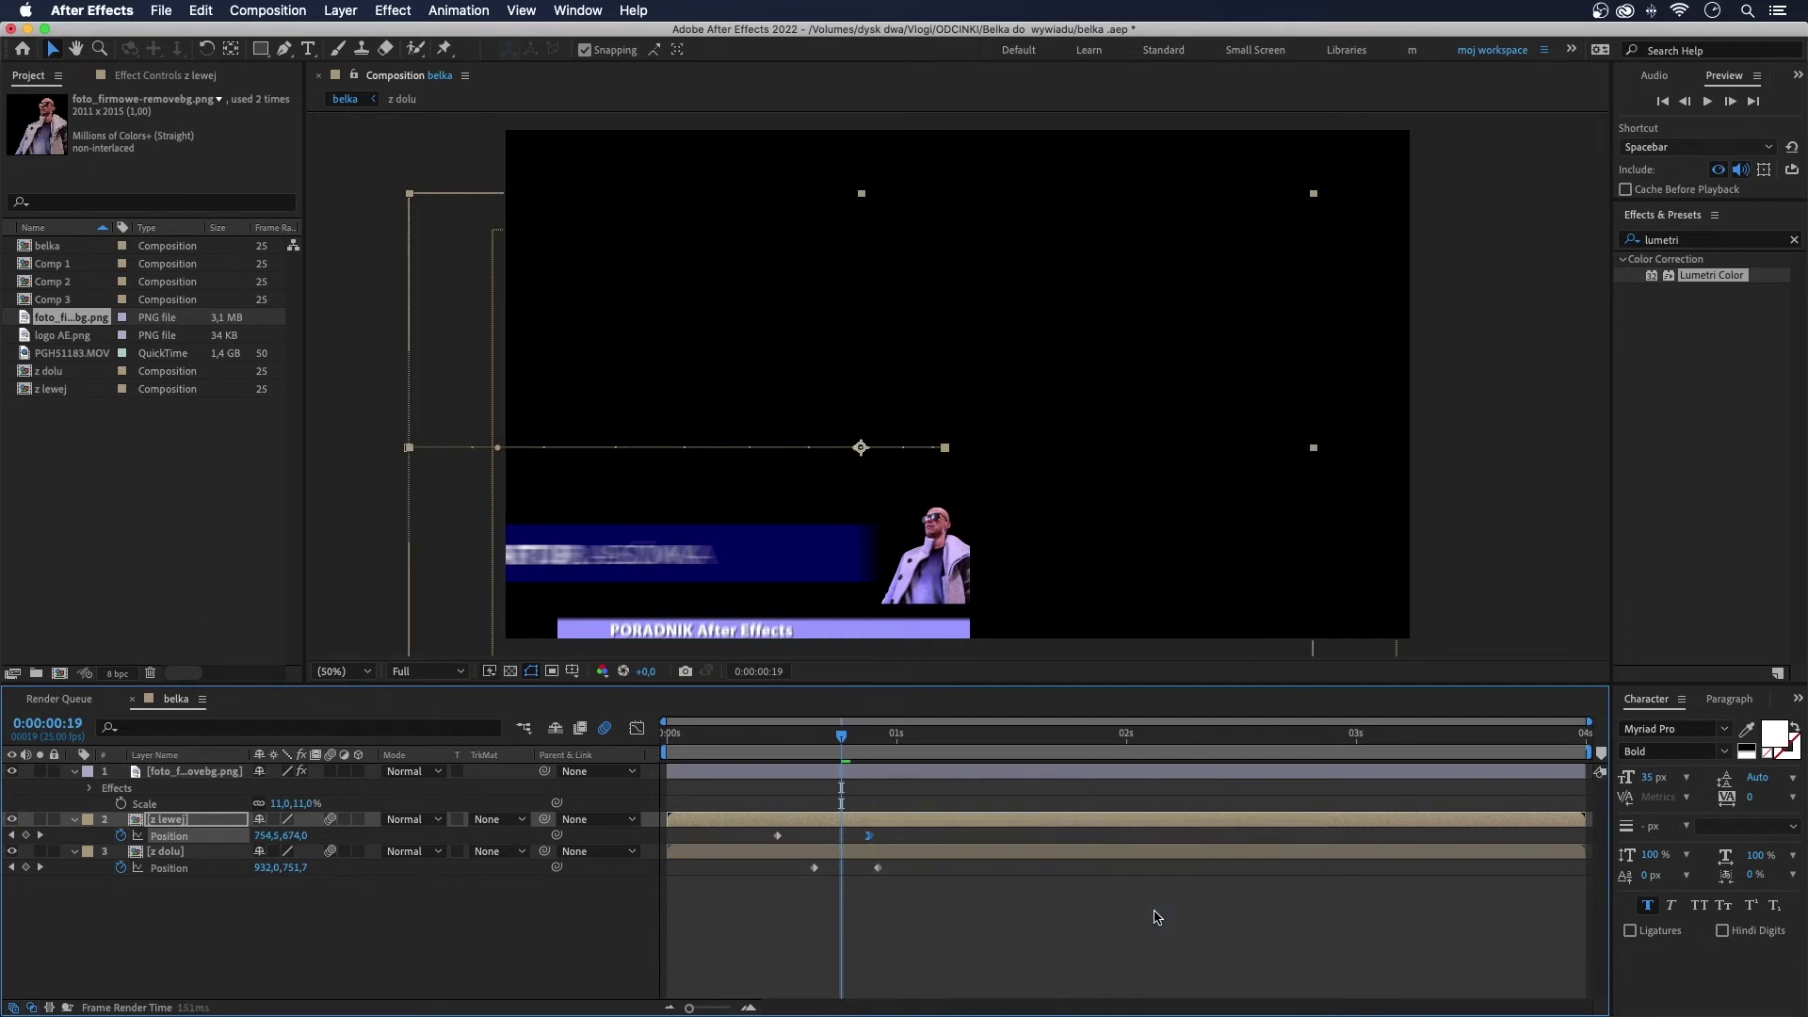
right_click(876, 868)
mouse_move(1026, 998)
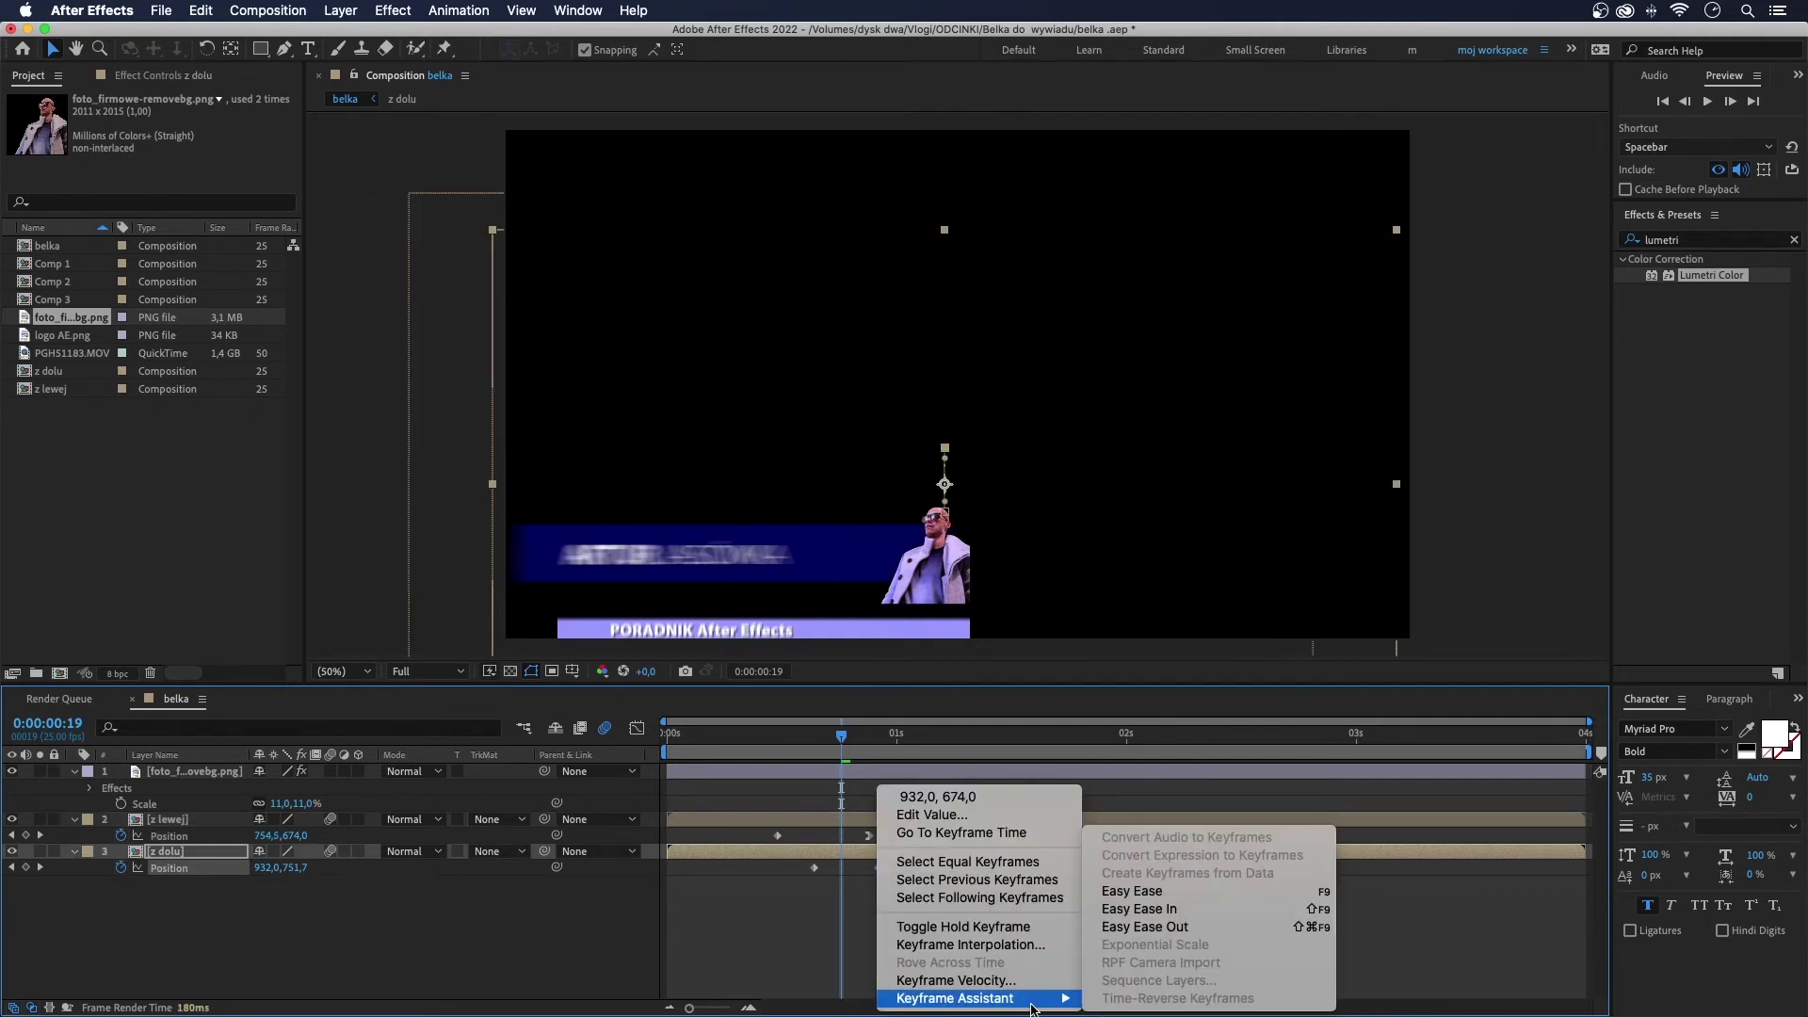
click(1152, 911)
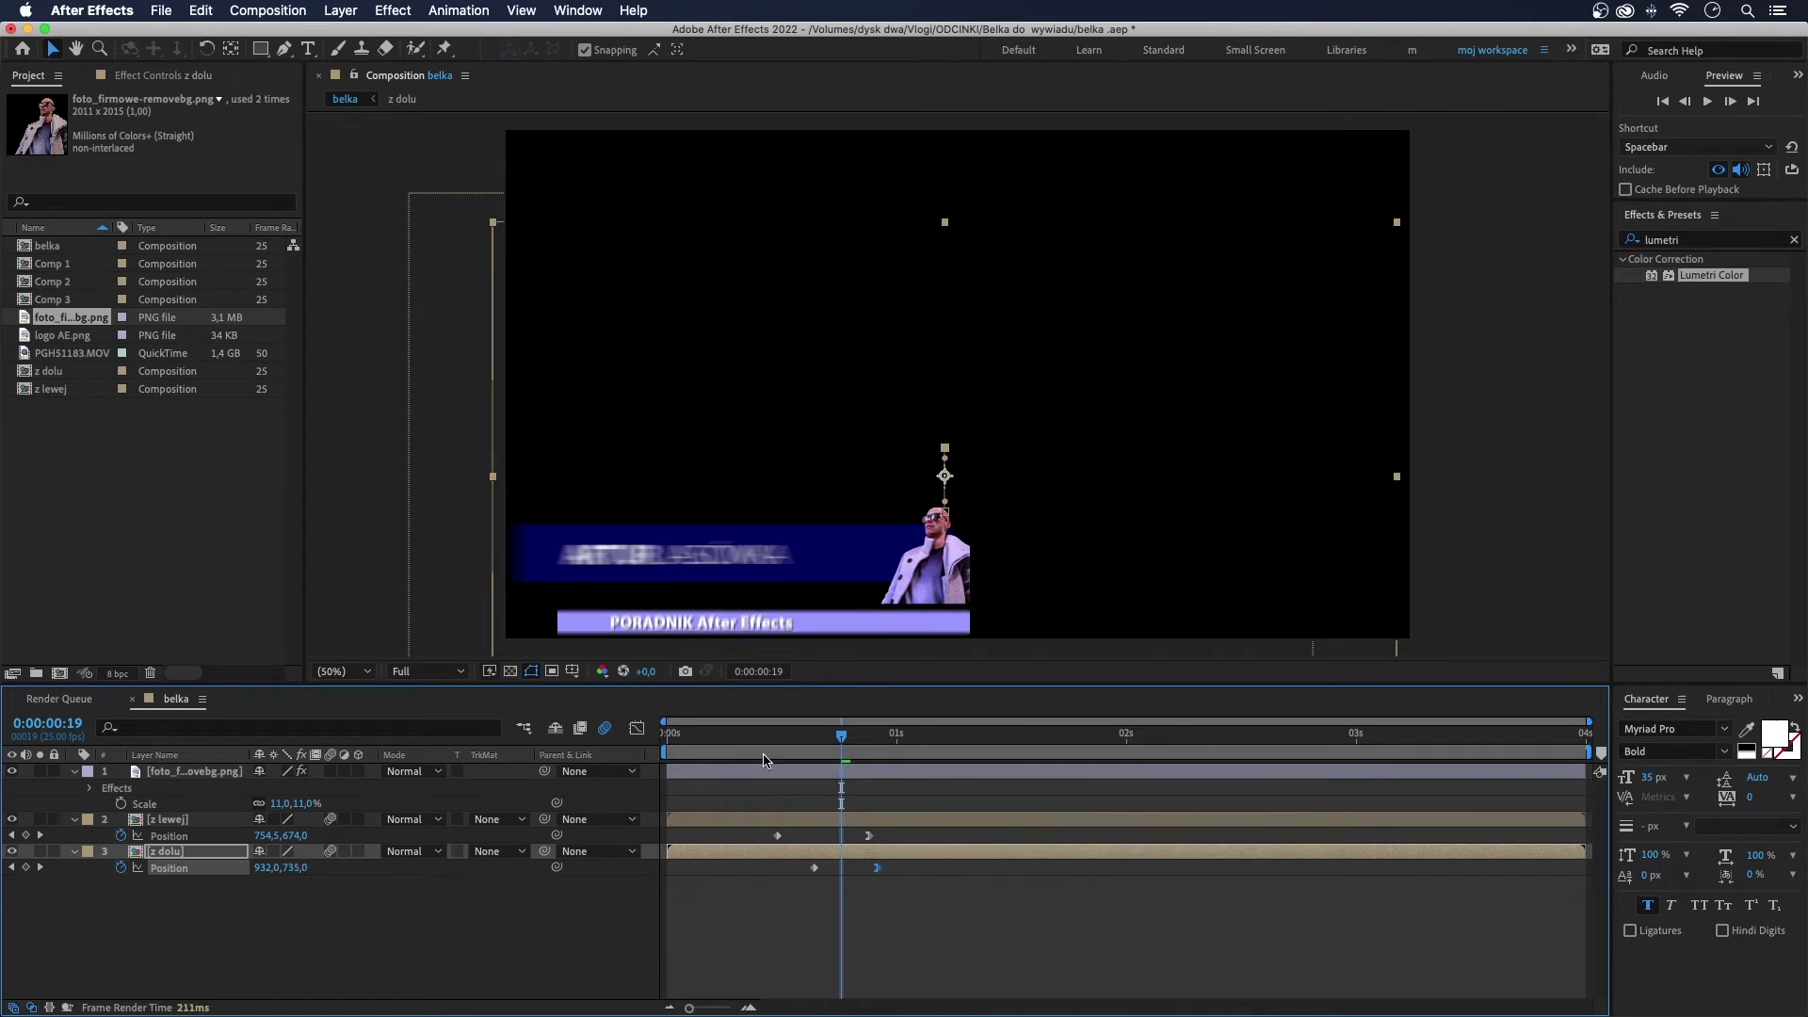
Step: Preview the animation from frame 6 to frame 23, where the bars settle
click(740, 741)
key(space)
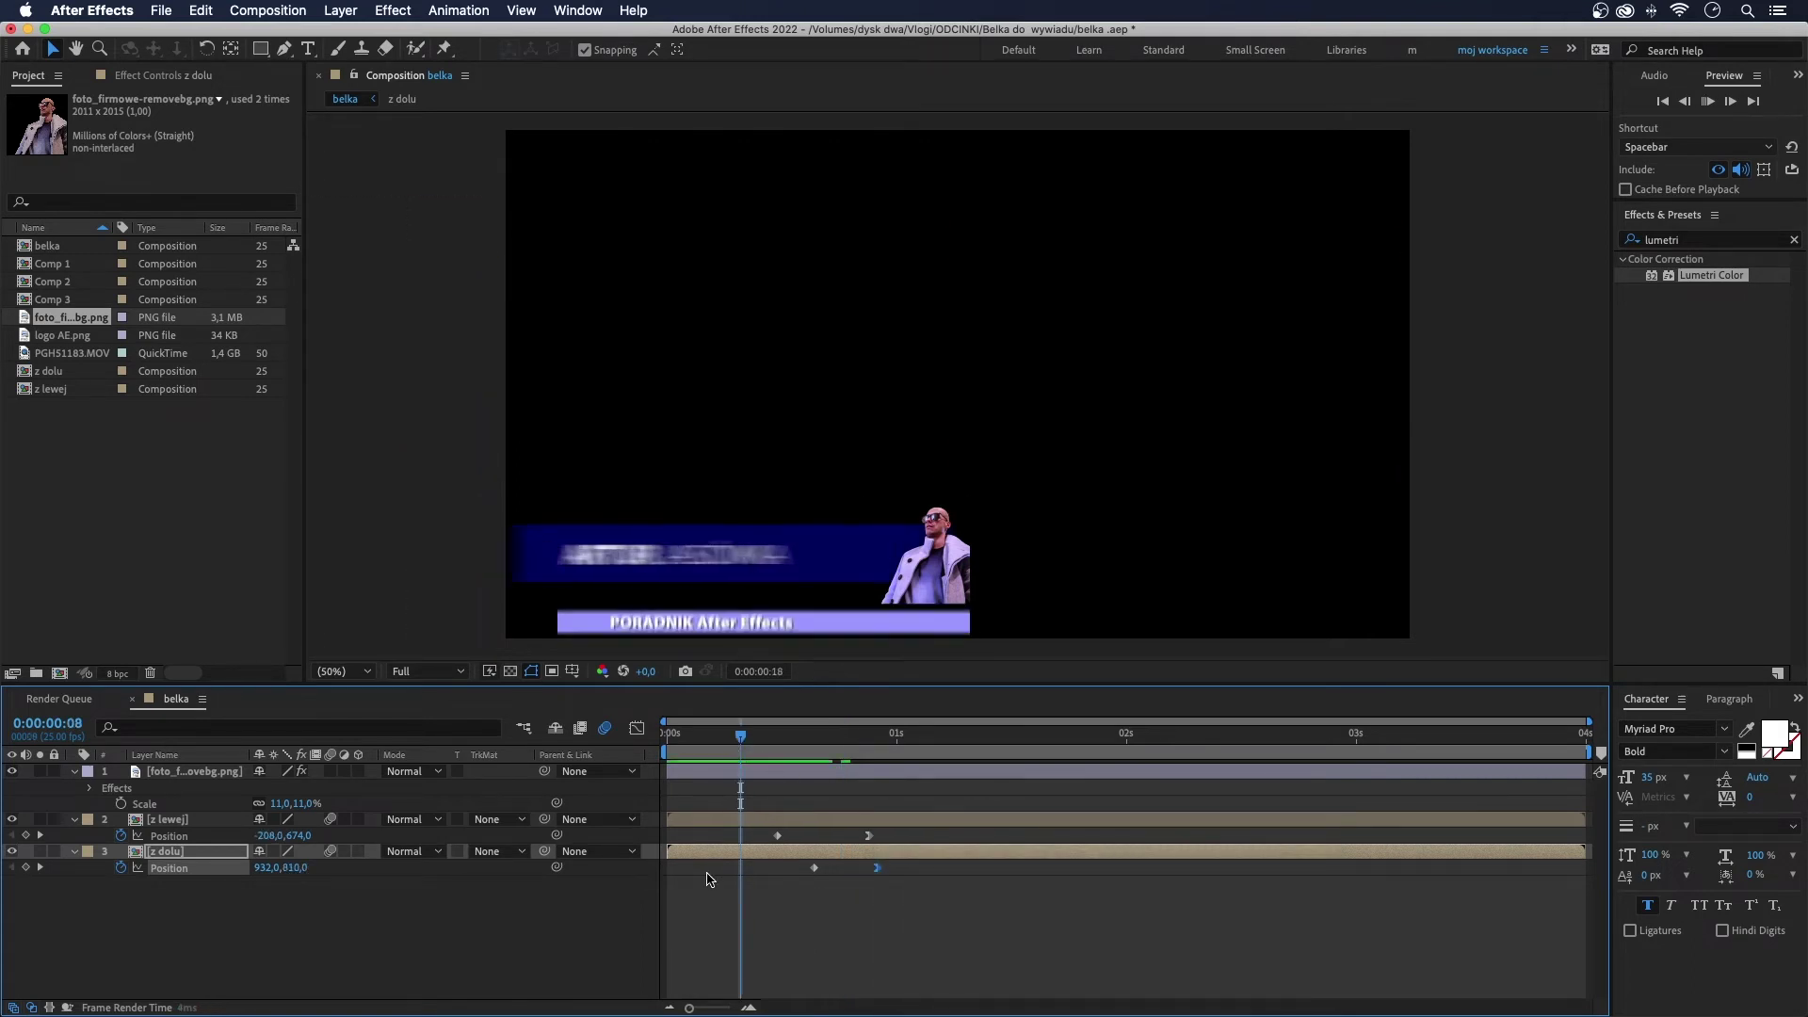
click(721, 740)
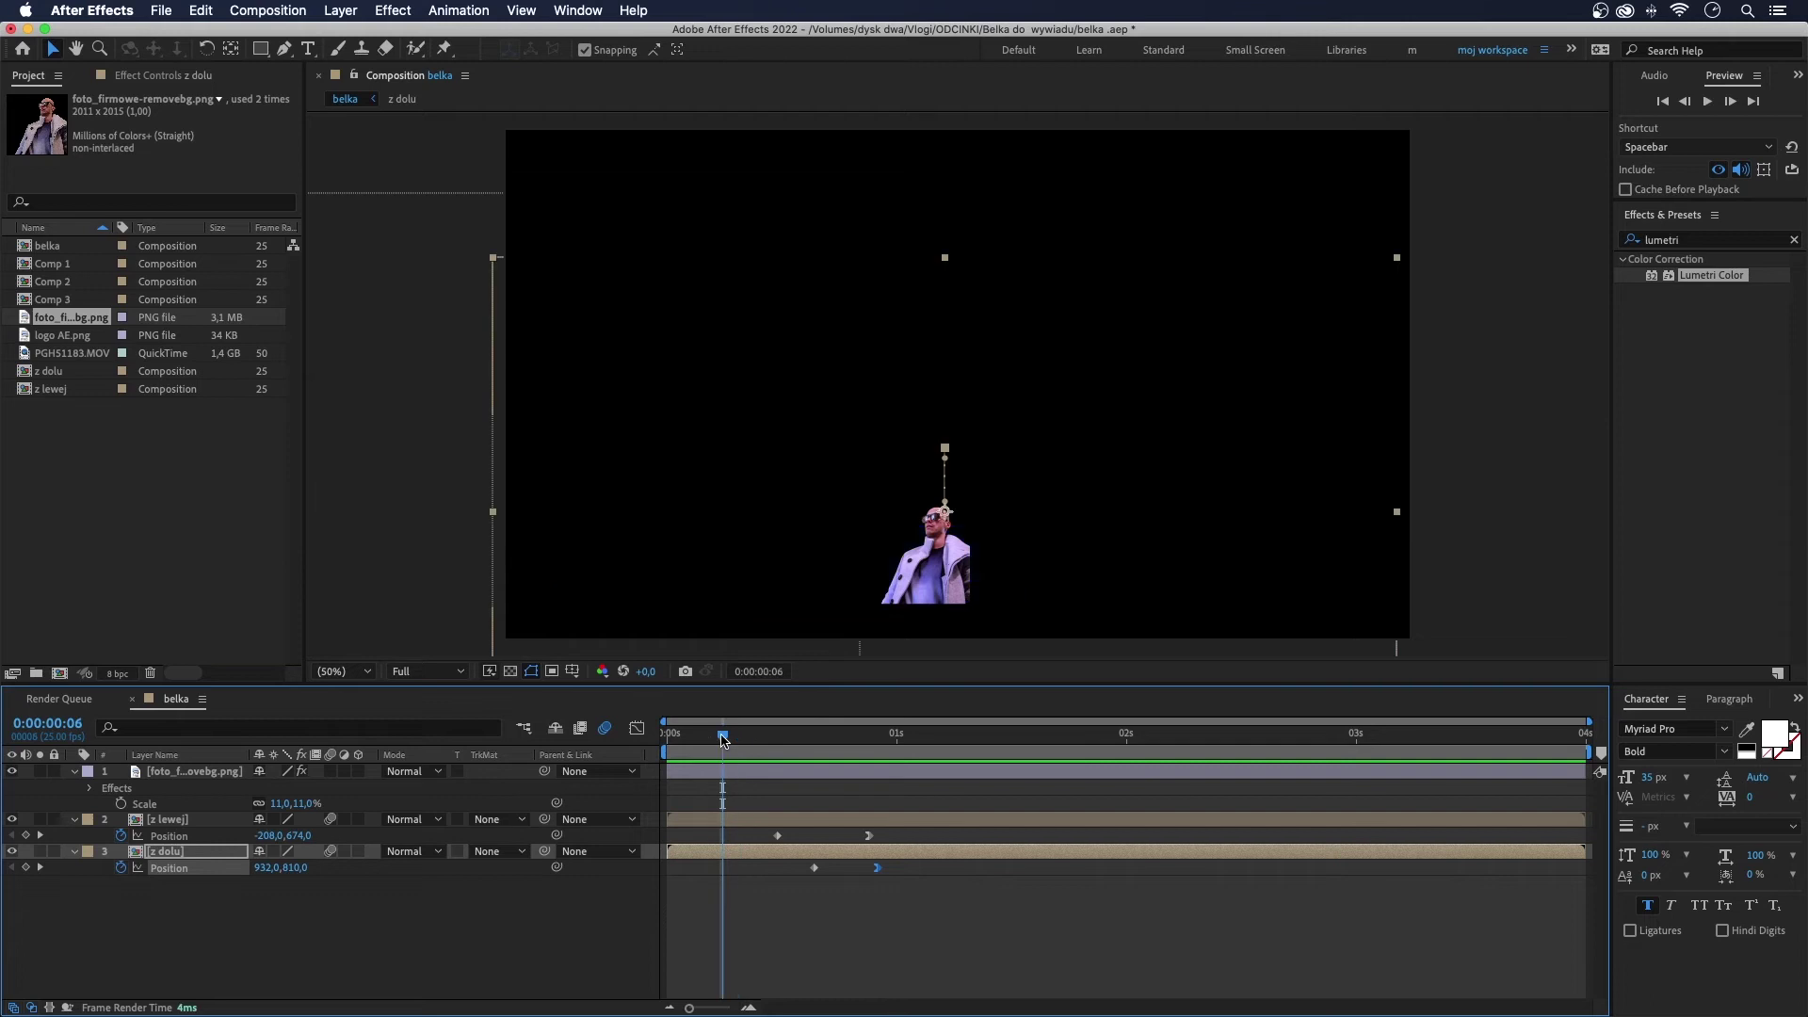
drag(723, 740, 876, 747)
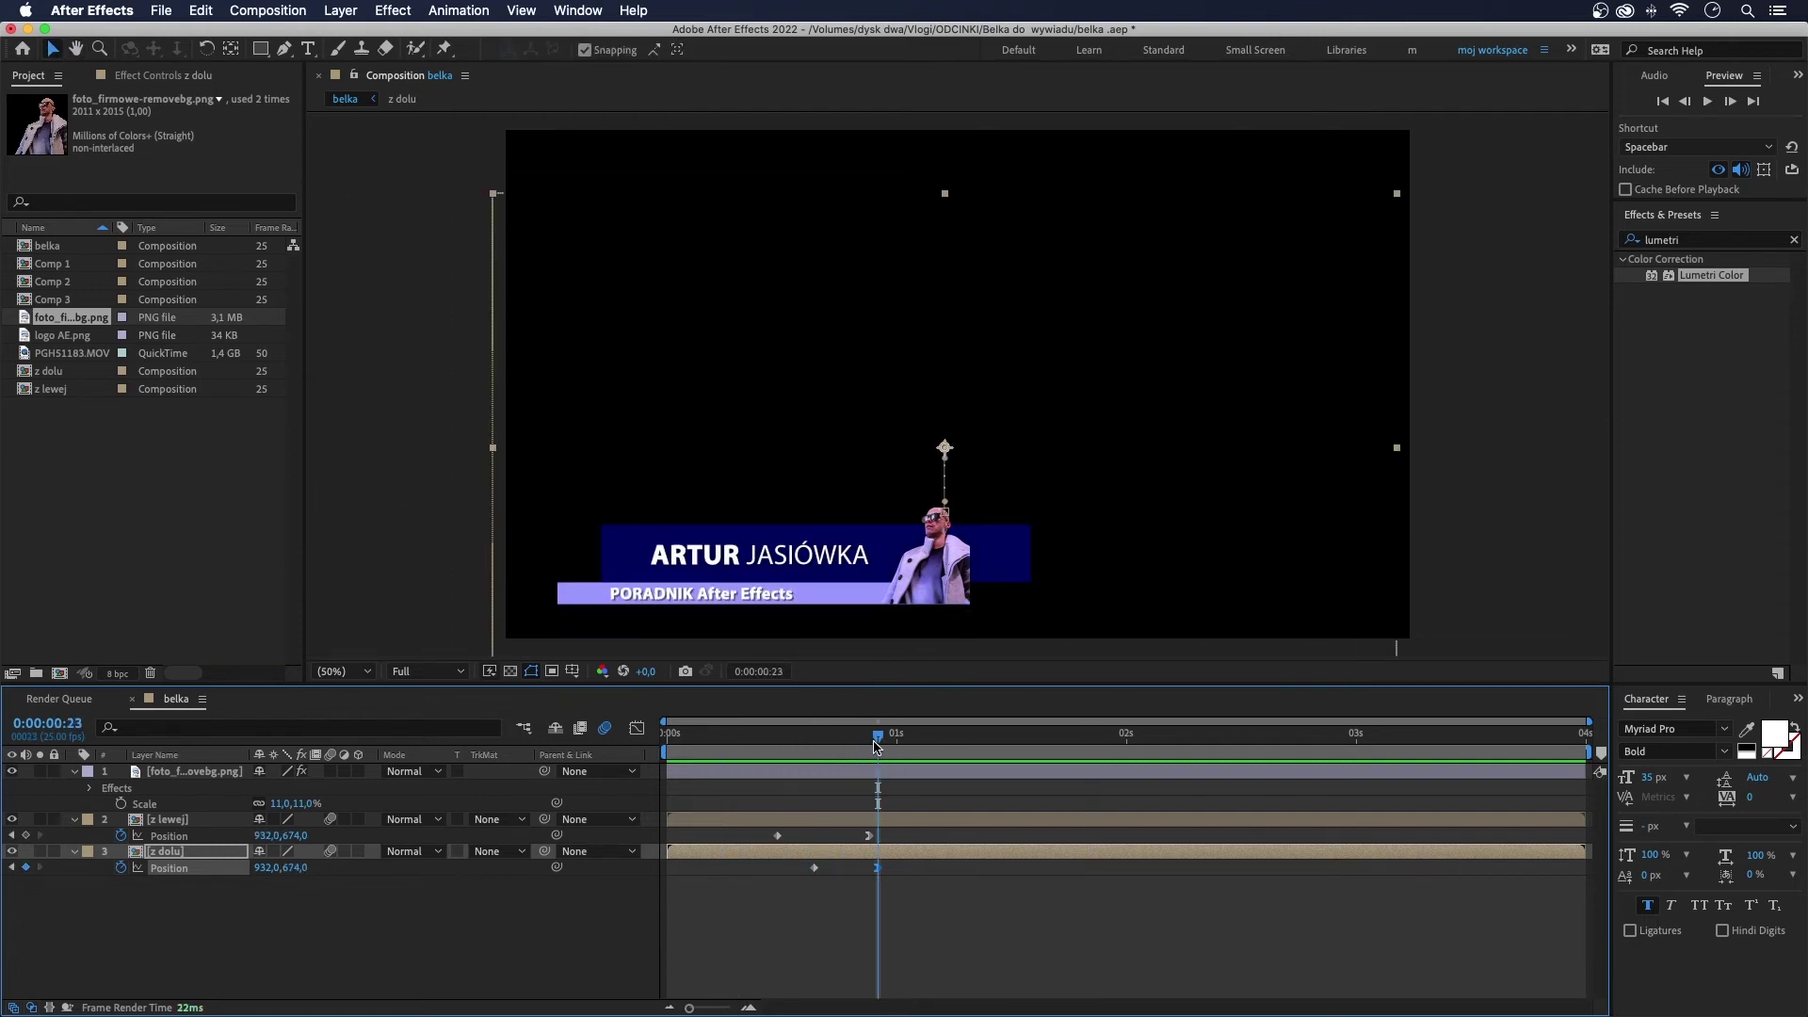
click(198, 771)
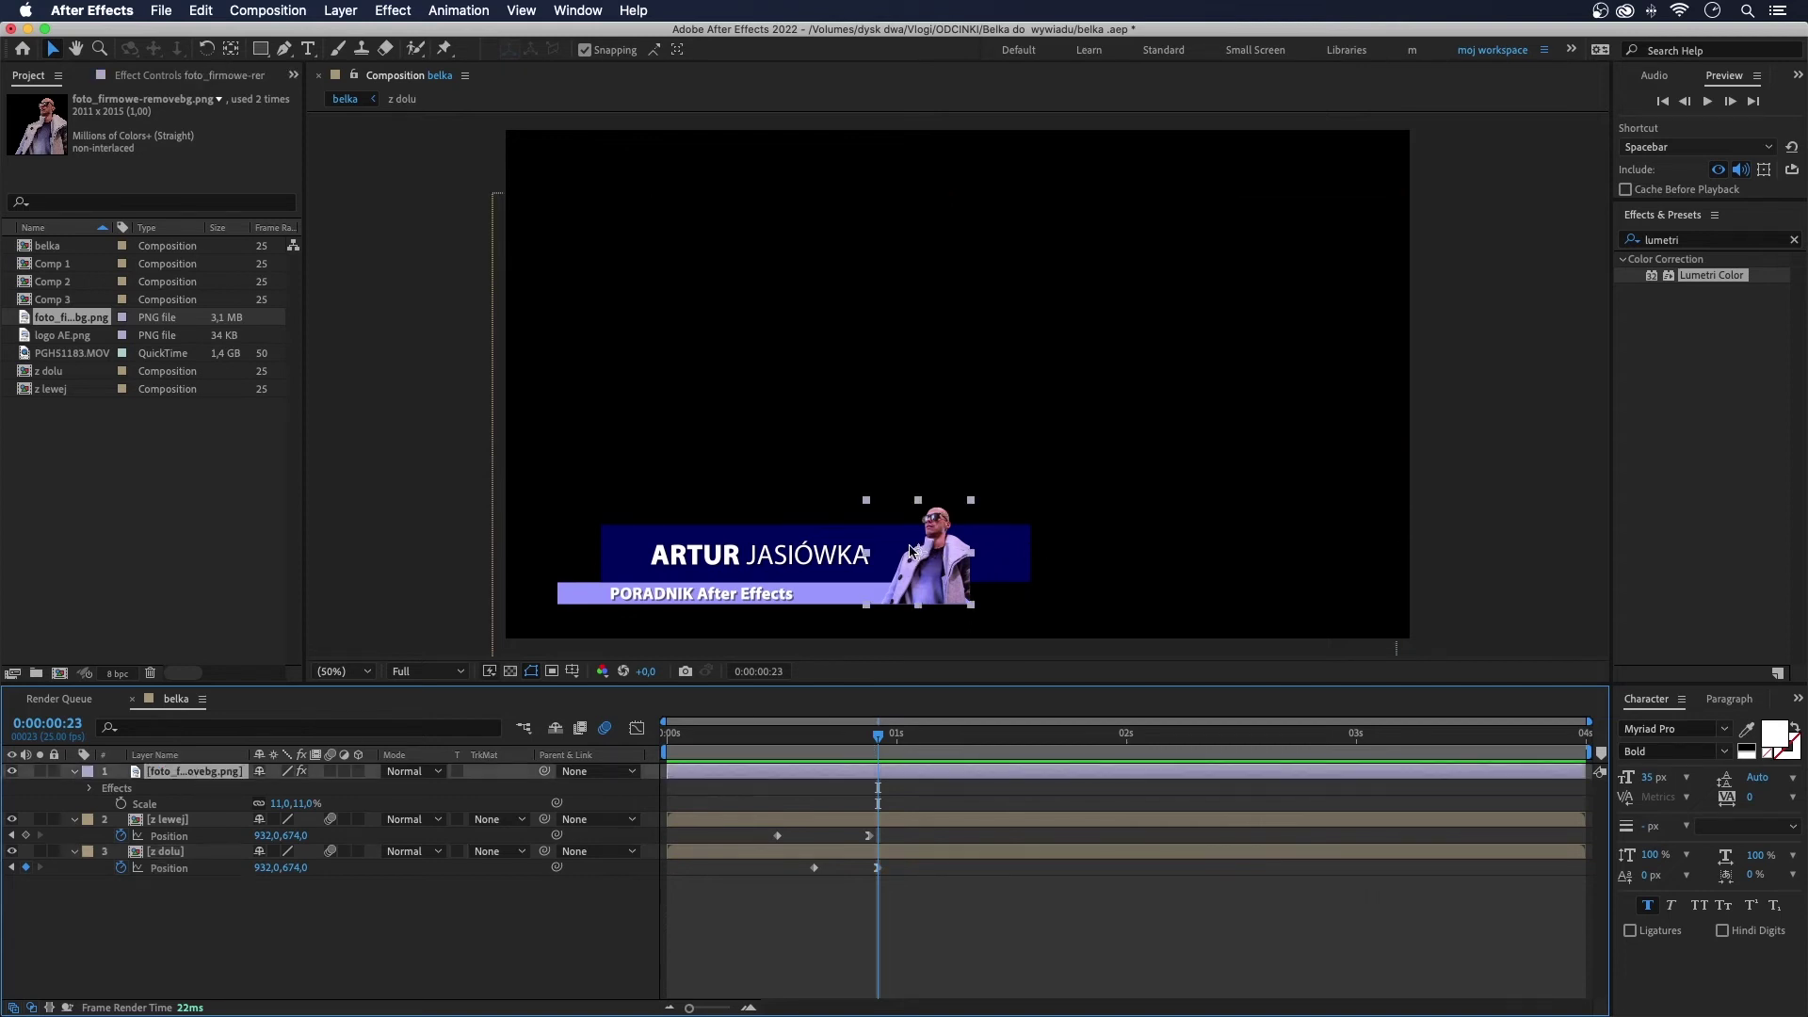
Step: Use Pan Behind to move the photo's anchor point to its bottom corner
click(231, 50)
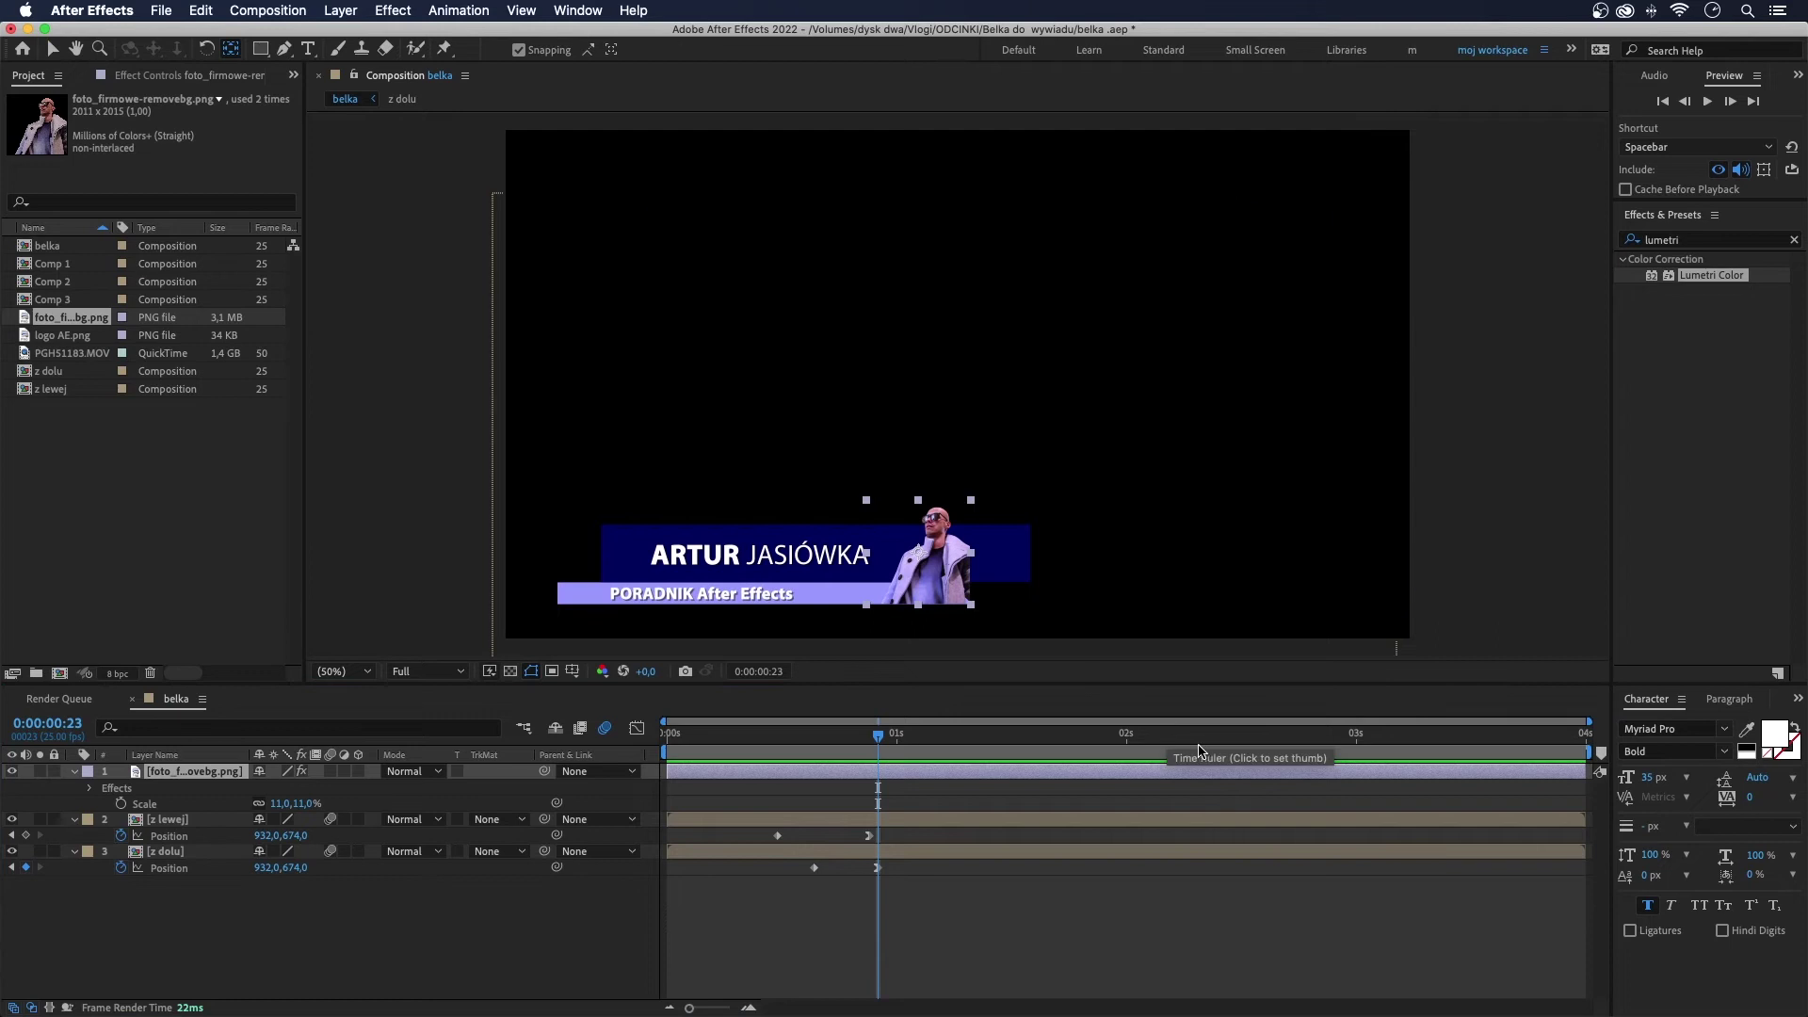
click(922, 559)
mouse_move(941, 581)
mouse_down()
mouse_move(959, 595)
mouse_move(931, 626)
mouse_up()
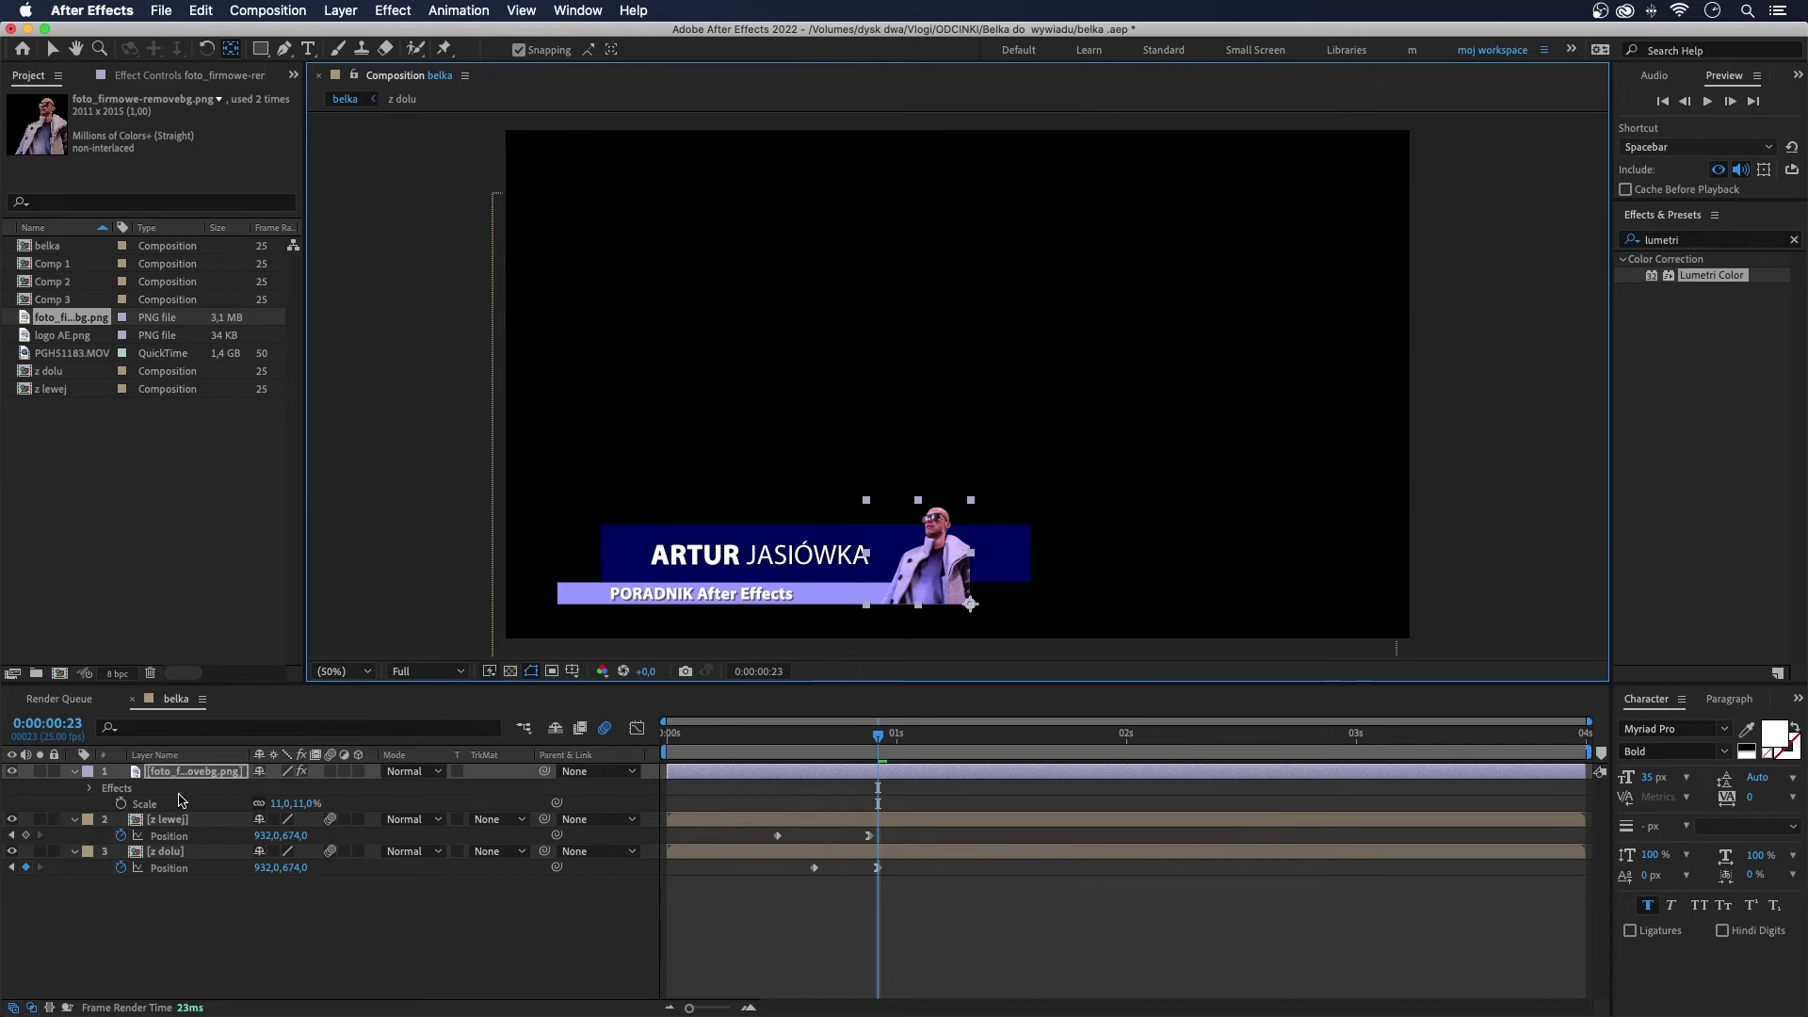
Step: Keyframe the photo's Scale from 0% to 11%, shifting the keys earlier to match the bars
click(122, 804)
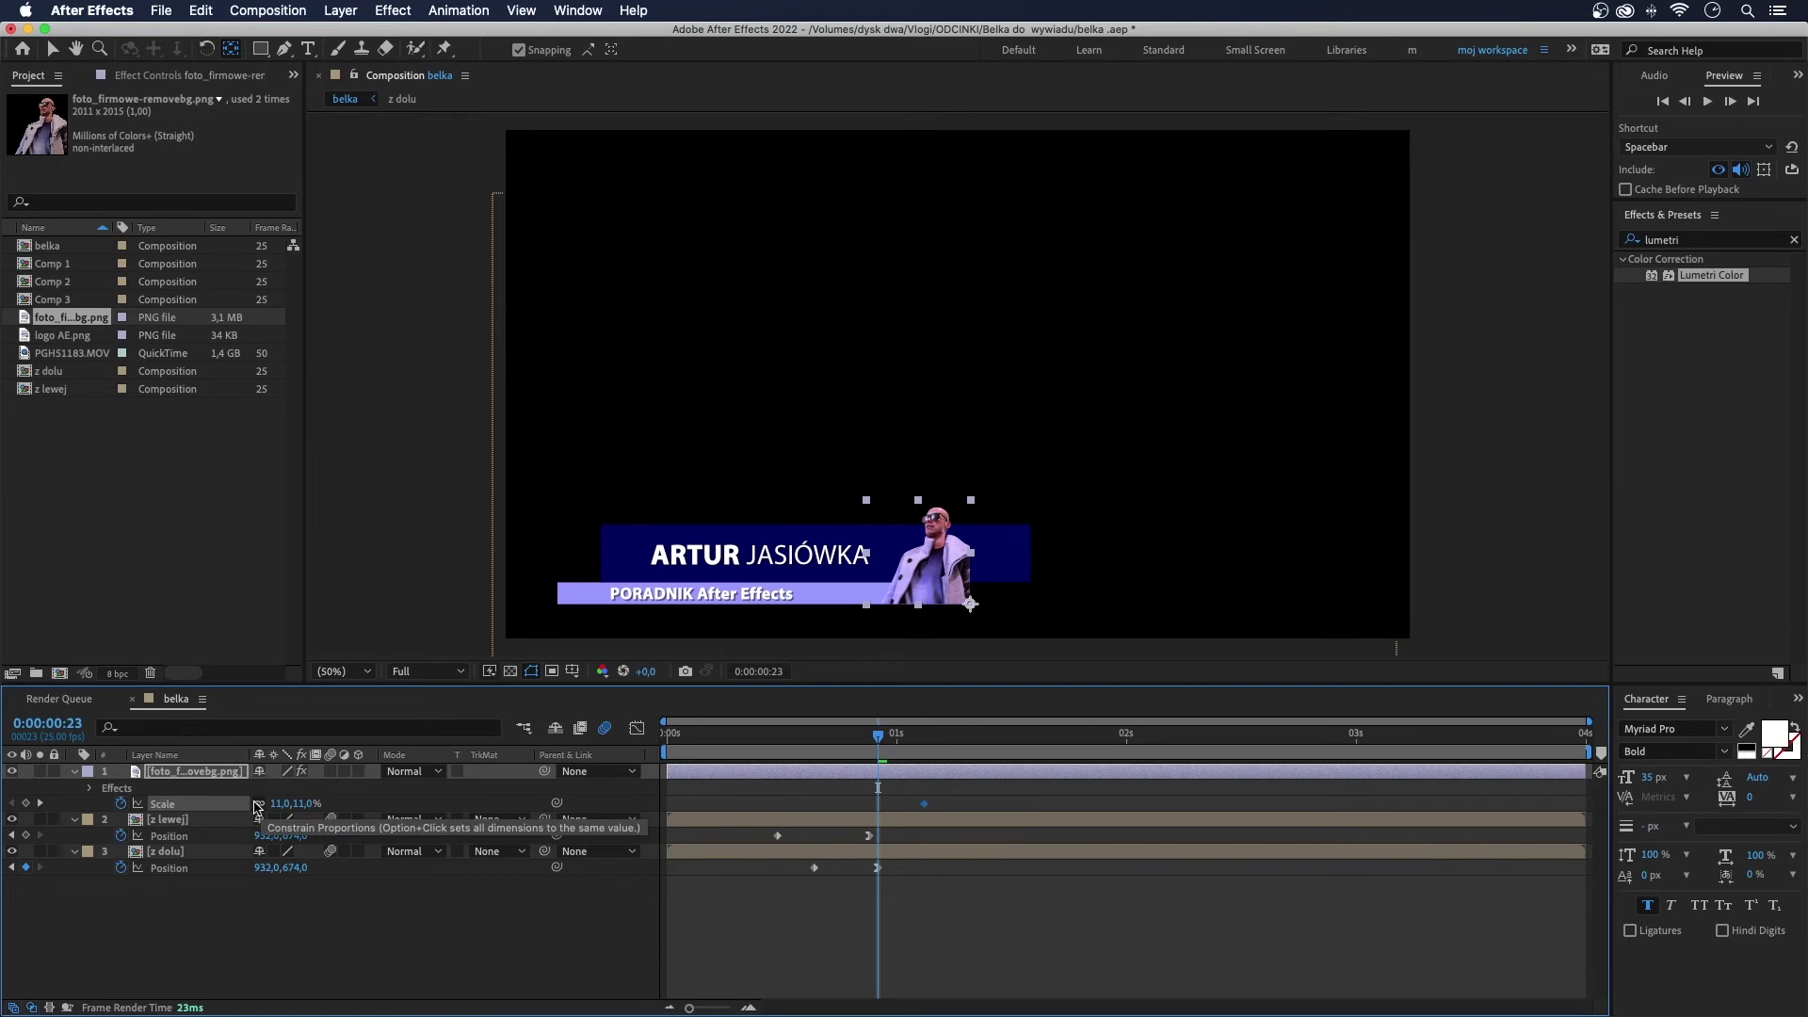
click(290, 803)
text(0)
key(Return)
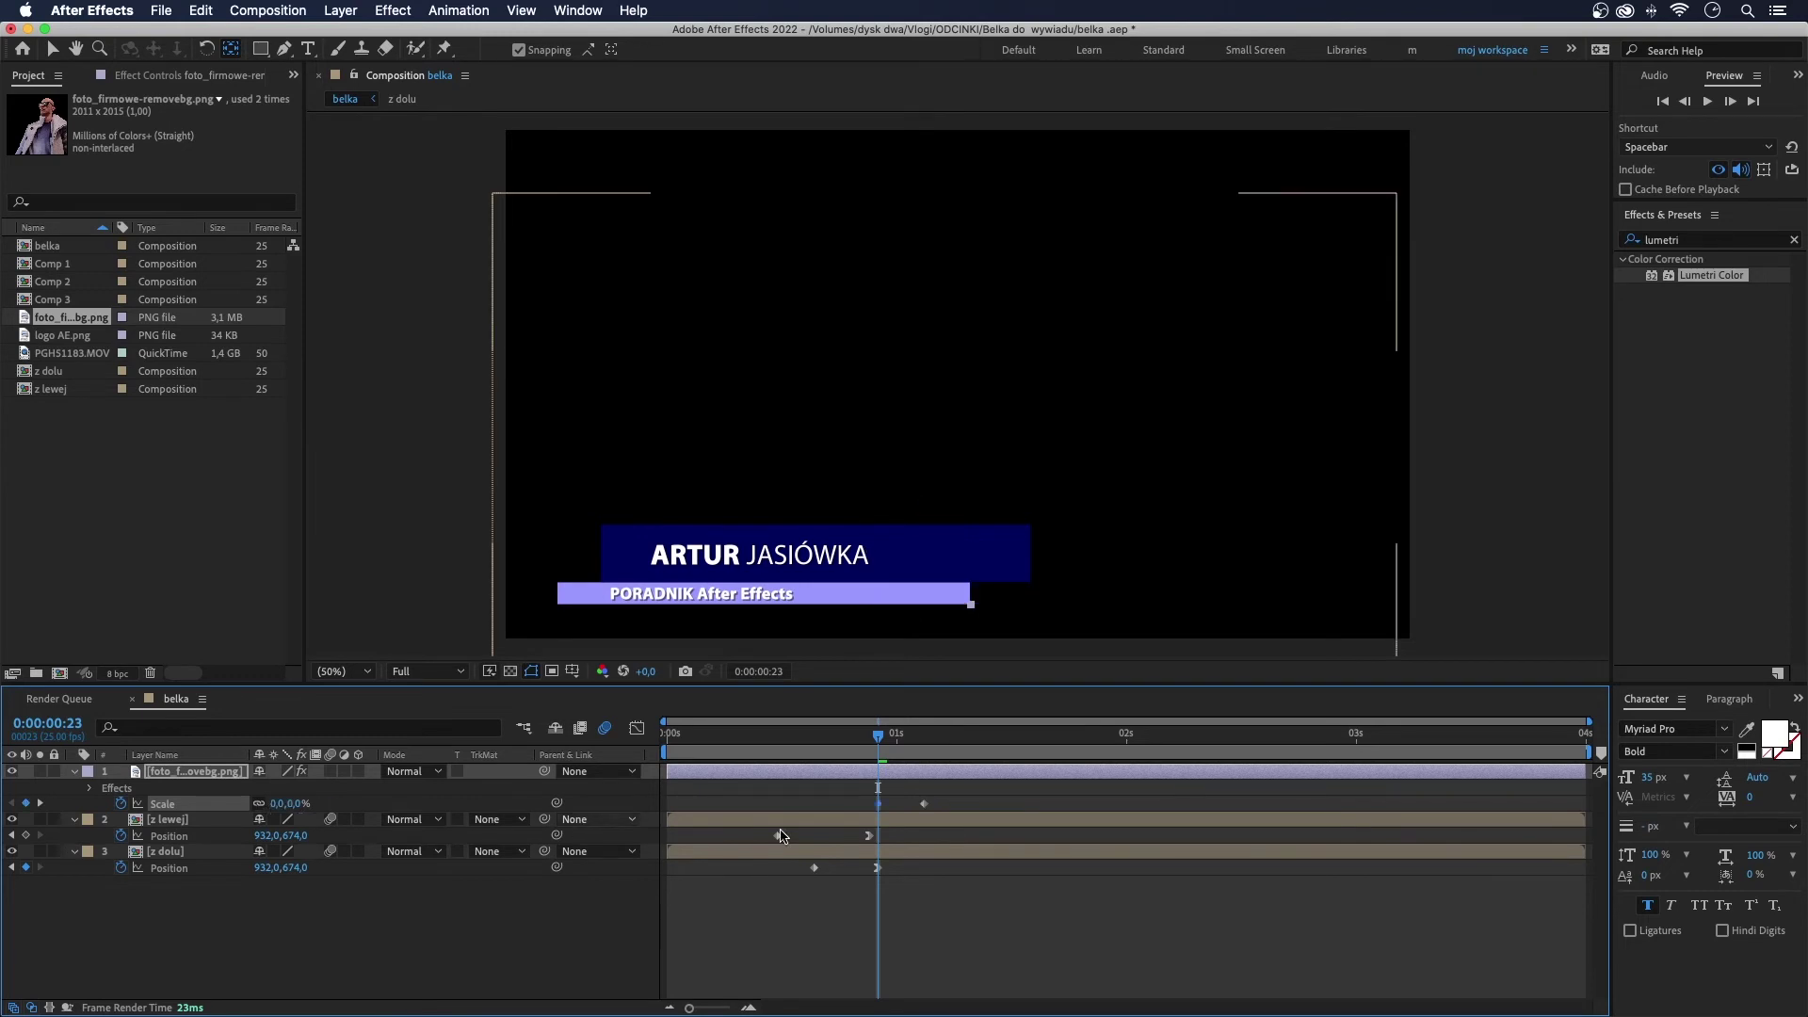
mouse_move(878, 736)
mouse_down()
mouse_move(912, 739)
mouse_move(864, 810)
mouse_up()
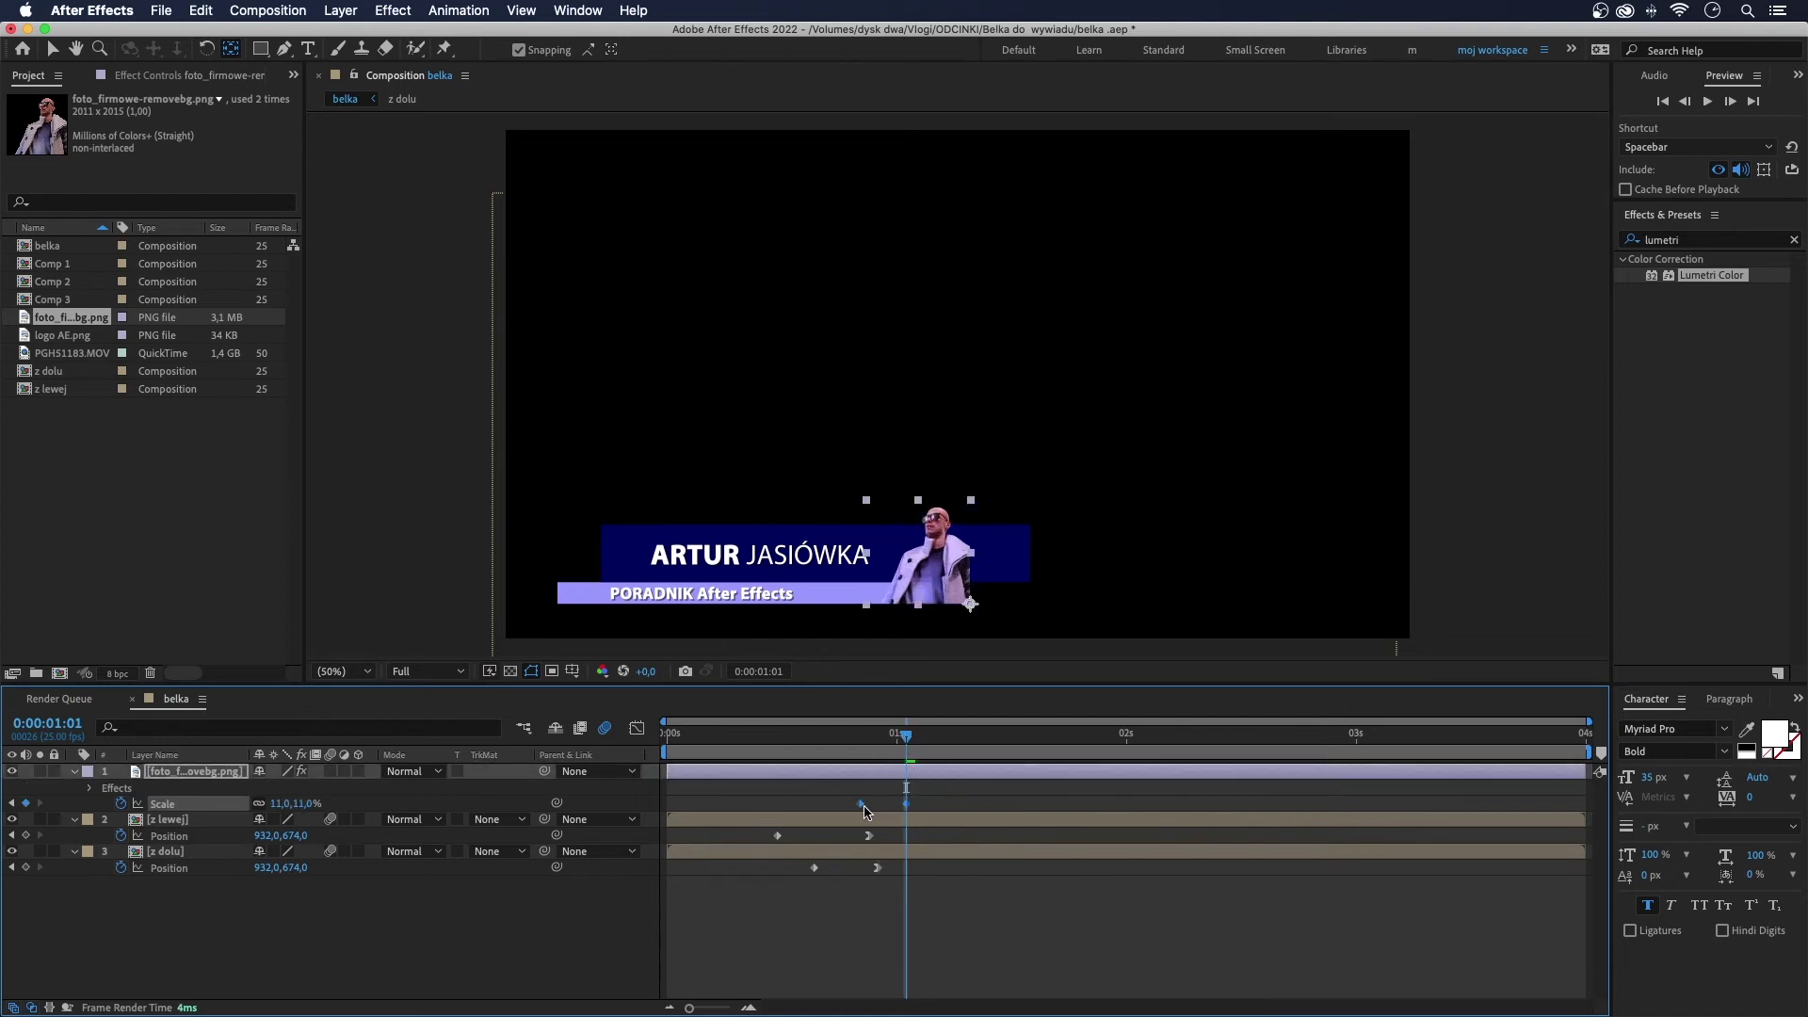
drag(826, 737, 896, 737)
drag(902, 806, 887, 806)
drag(808, 748, 876, 740)
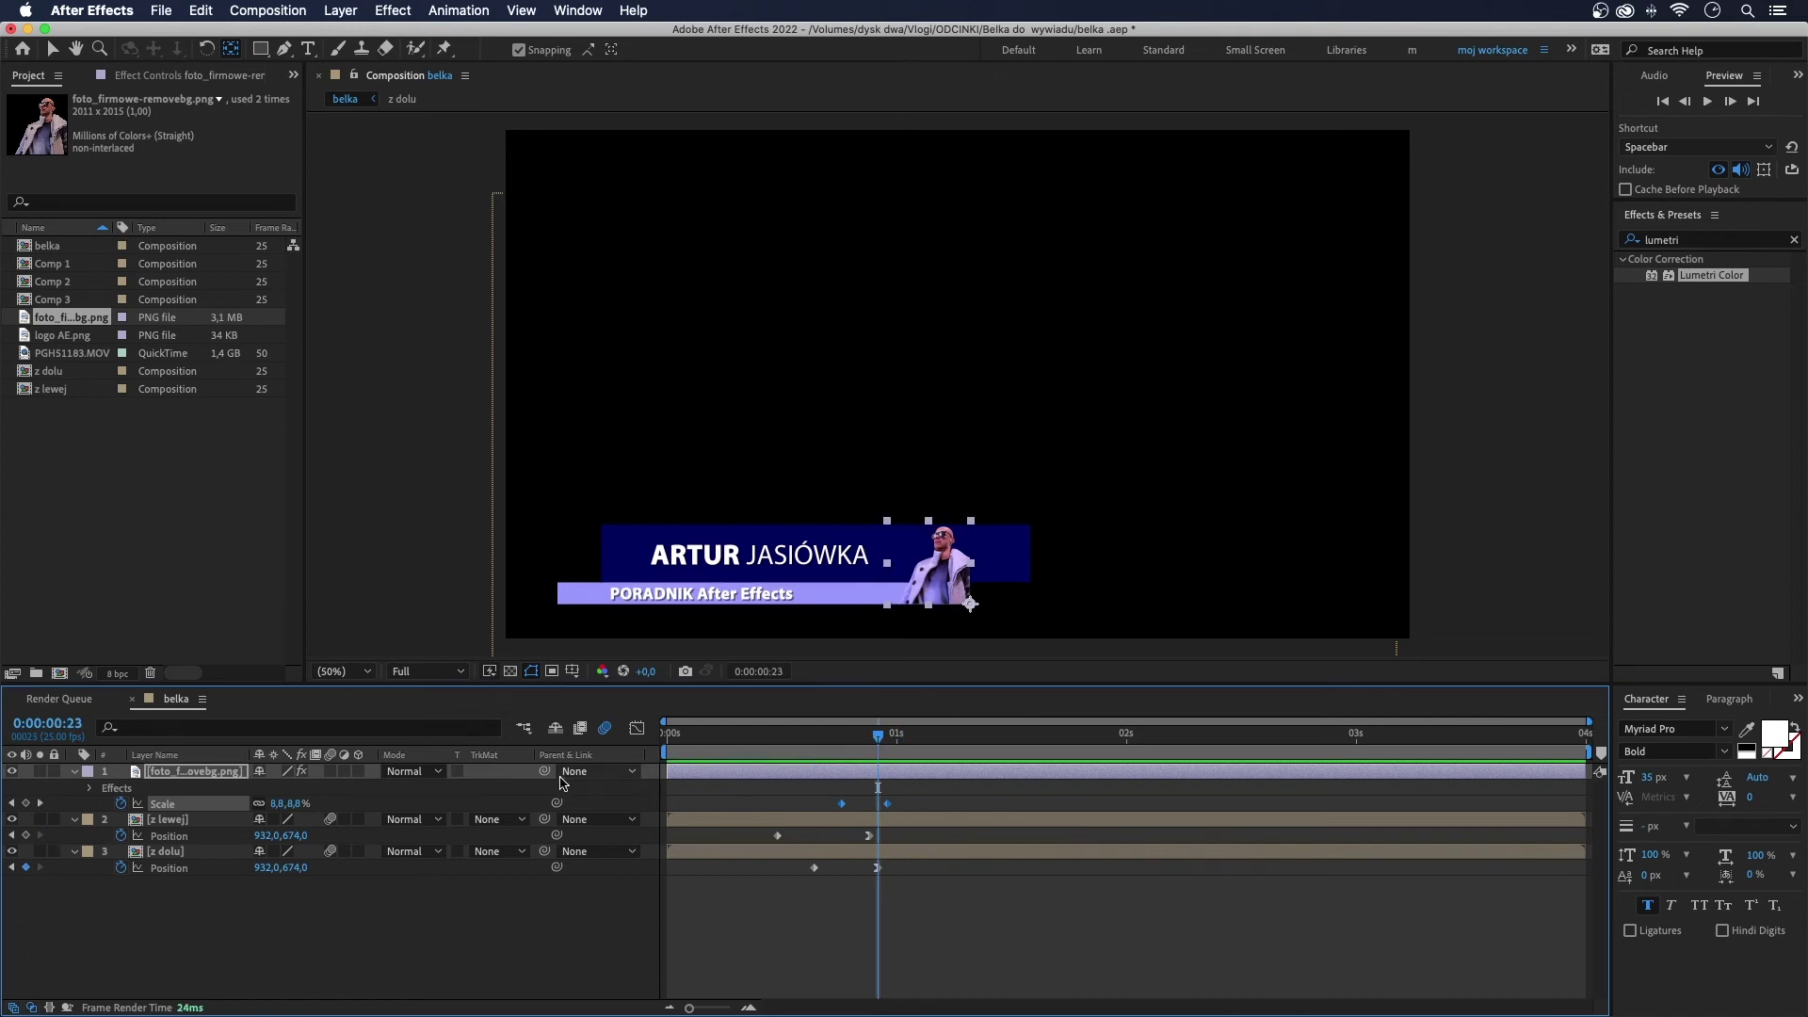
Step: Enable motion blur on the photo and apply Easy Ease In to its final Scale keyframe
click(331, 773)
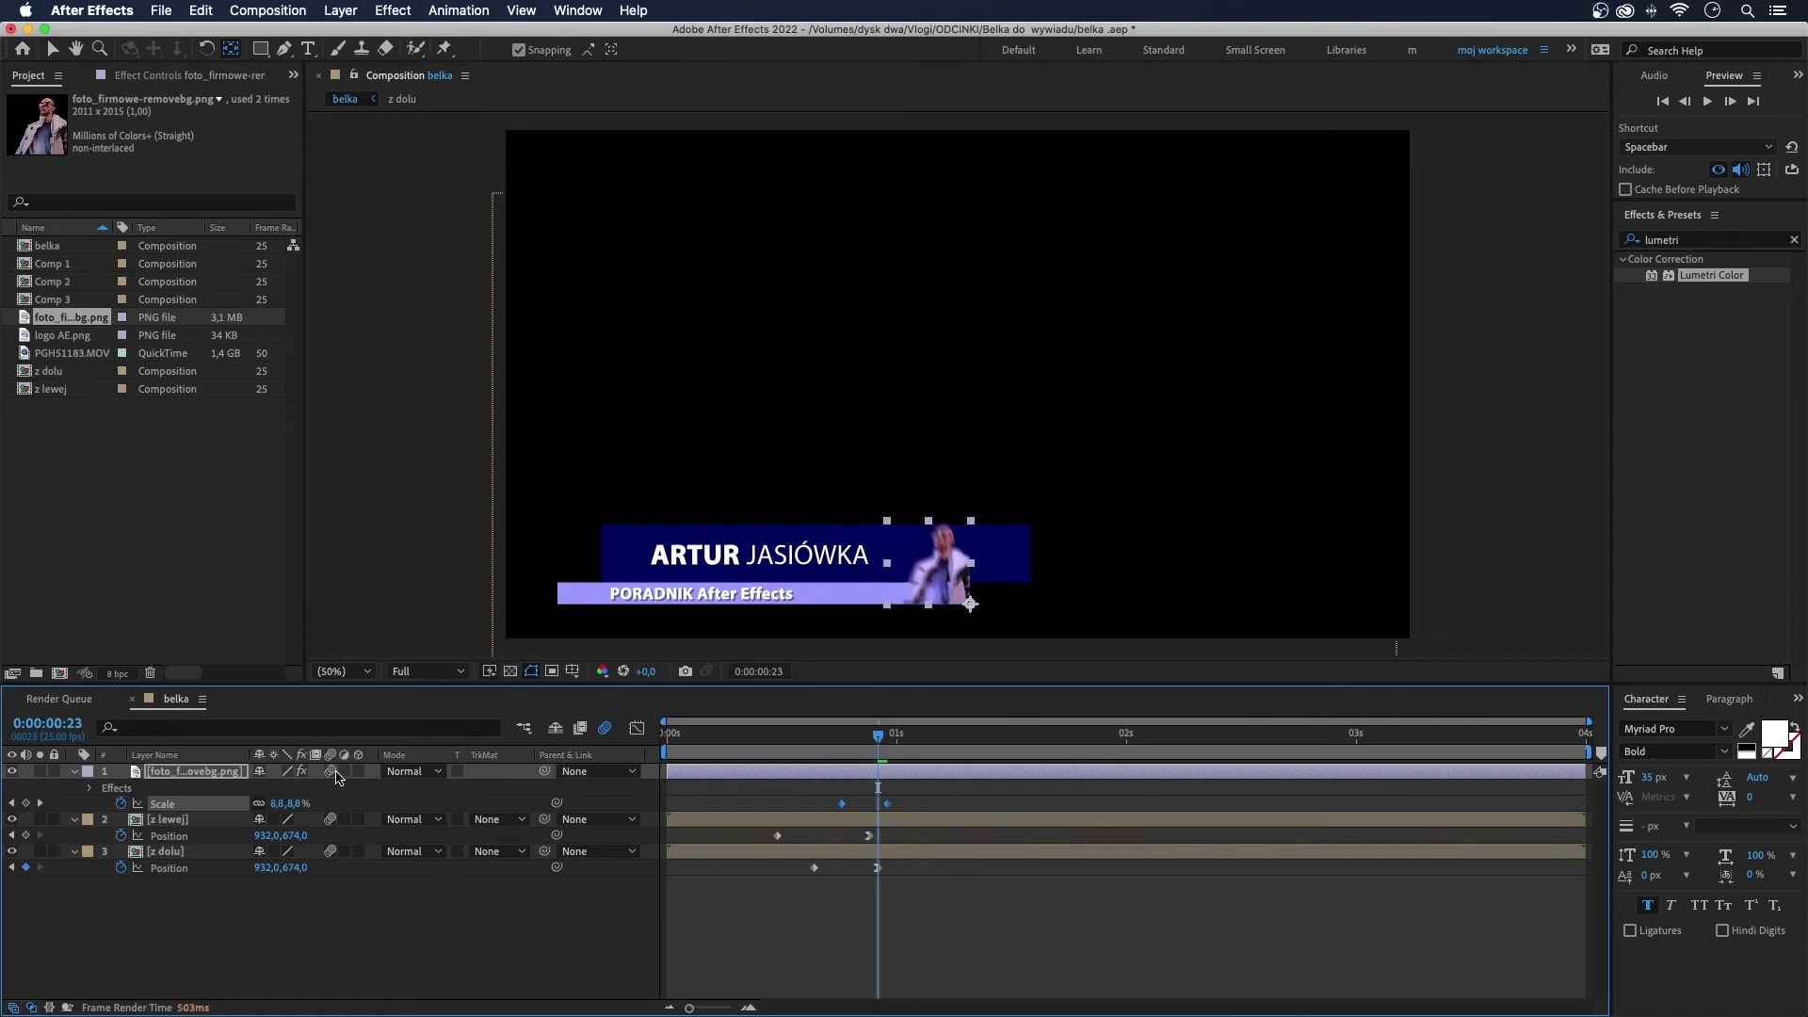
click(892, 812)
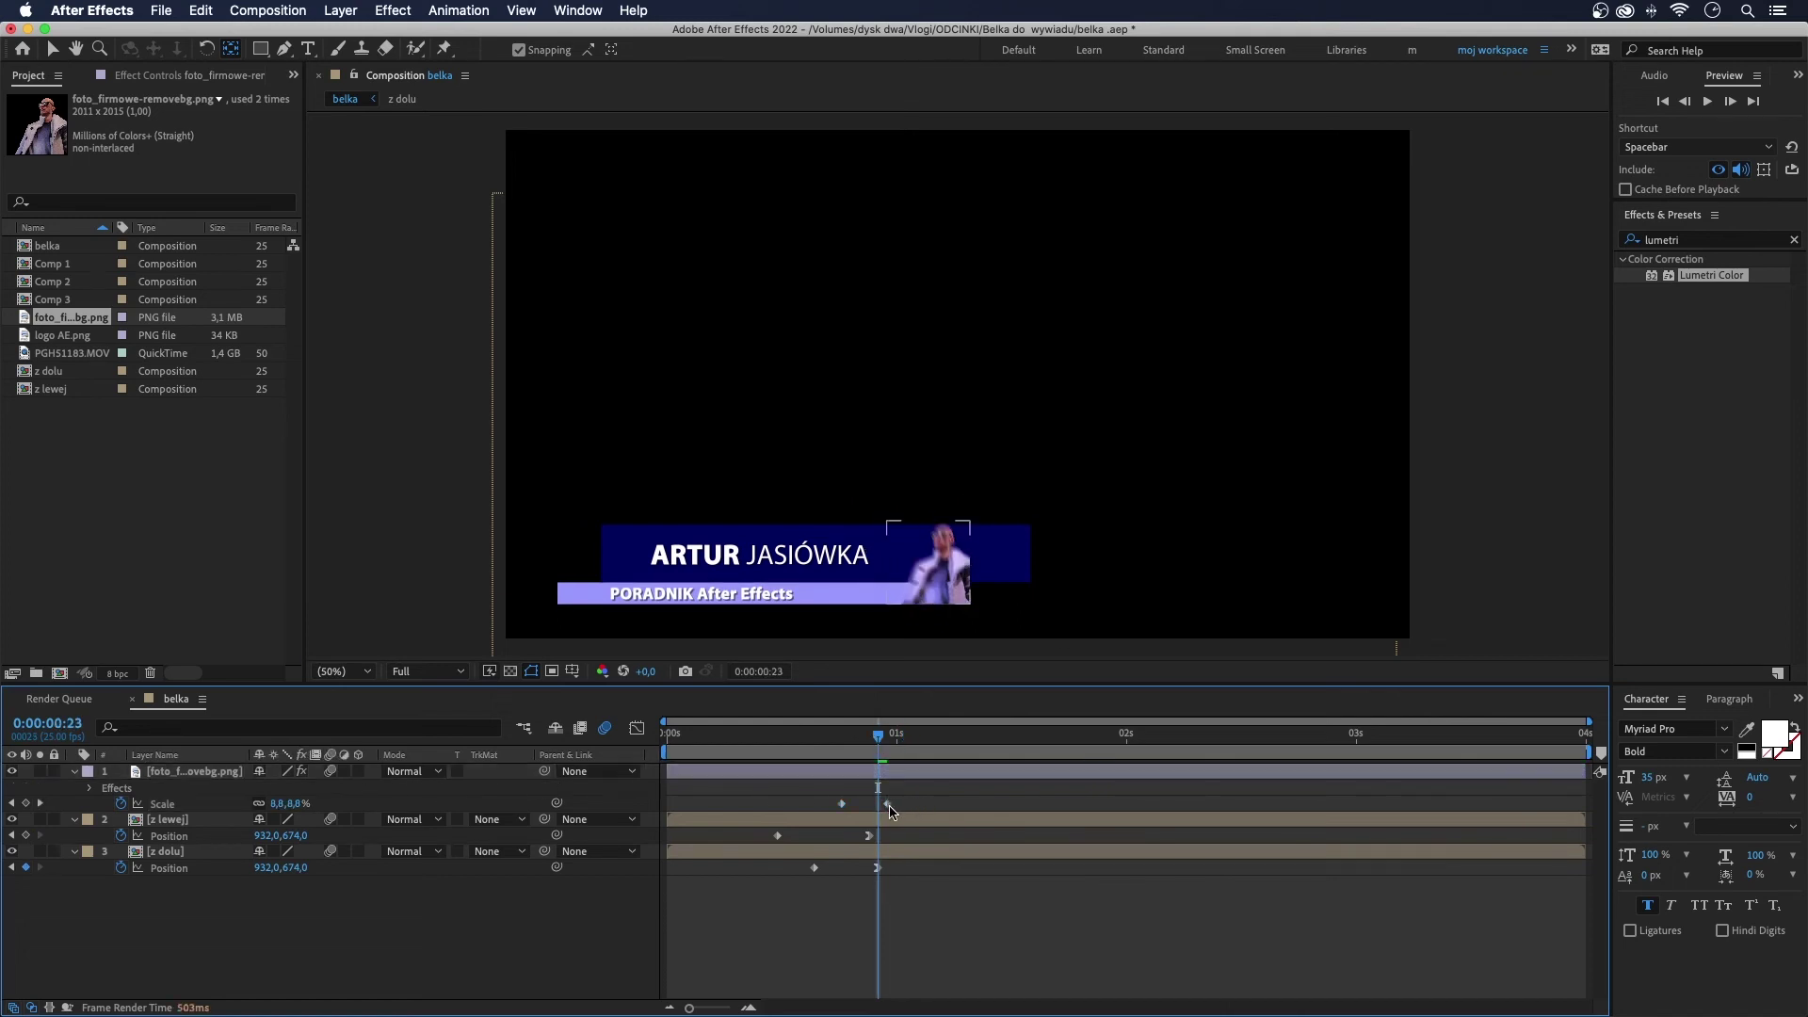
right_click(889, 806)
mouse_move(970, 998)
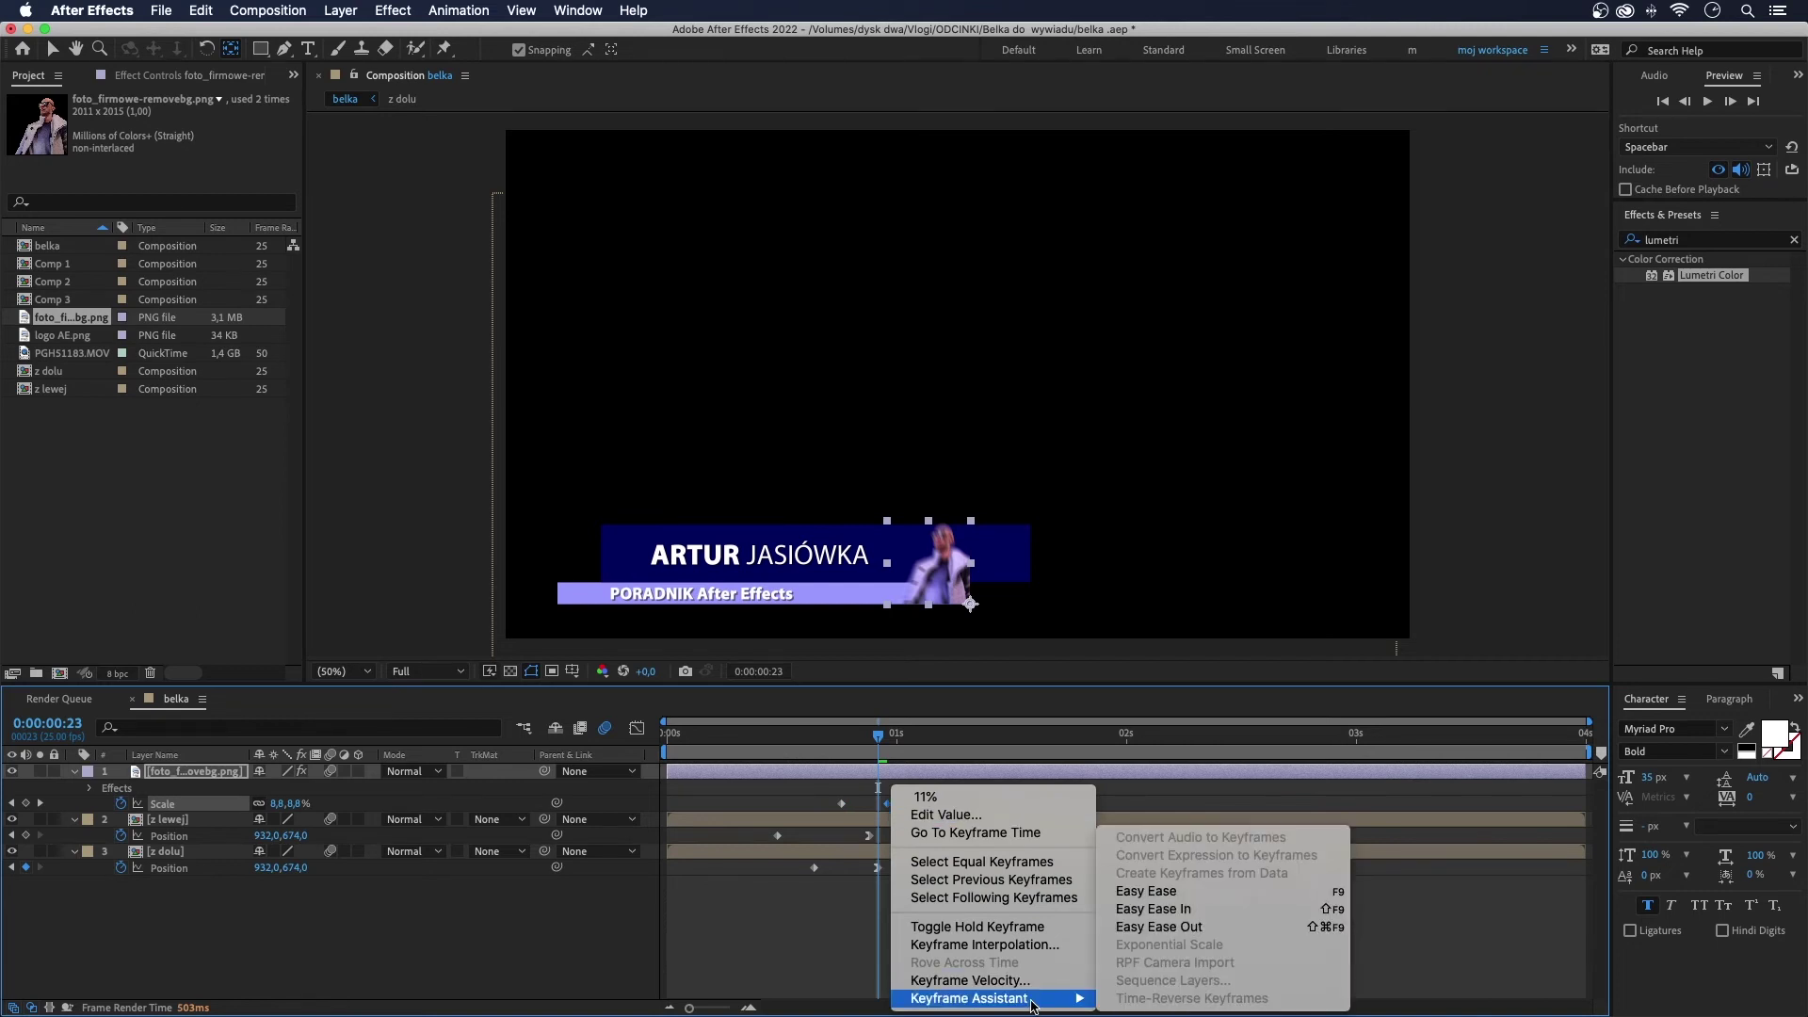
click(1191, 909)
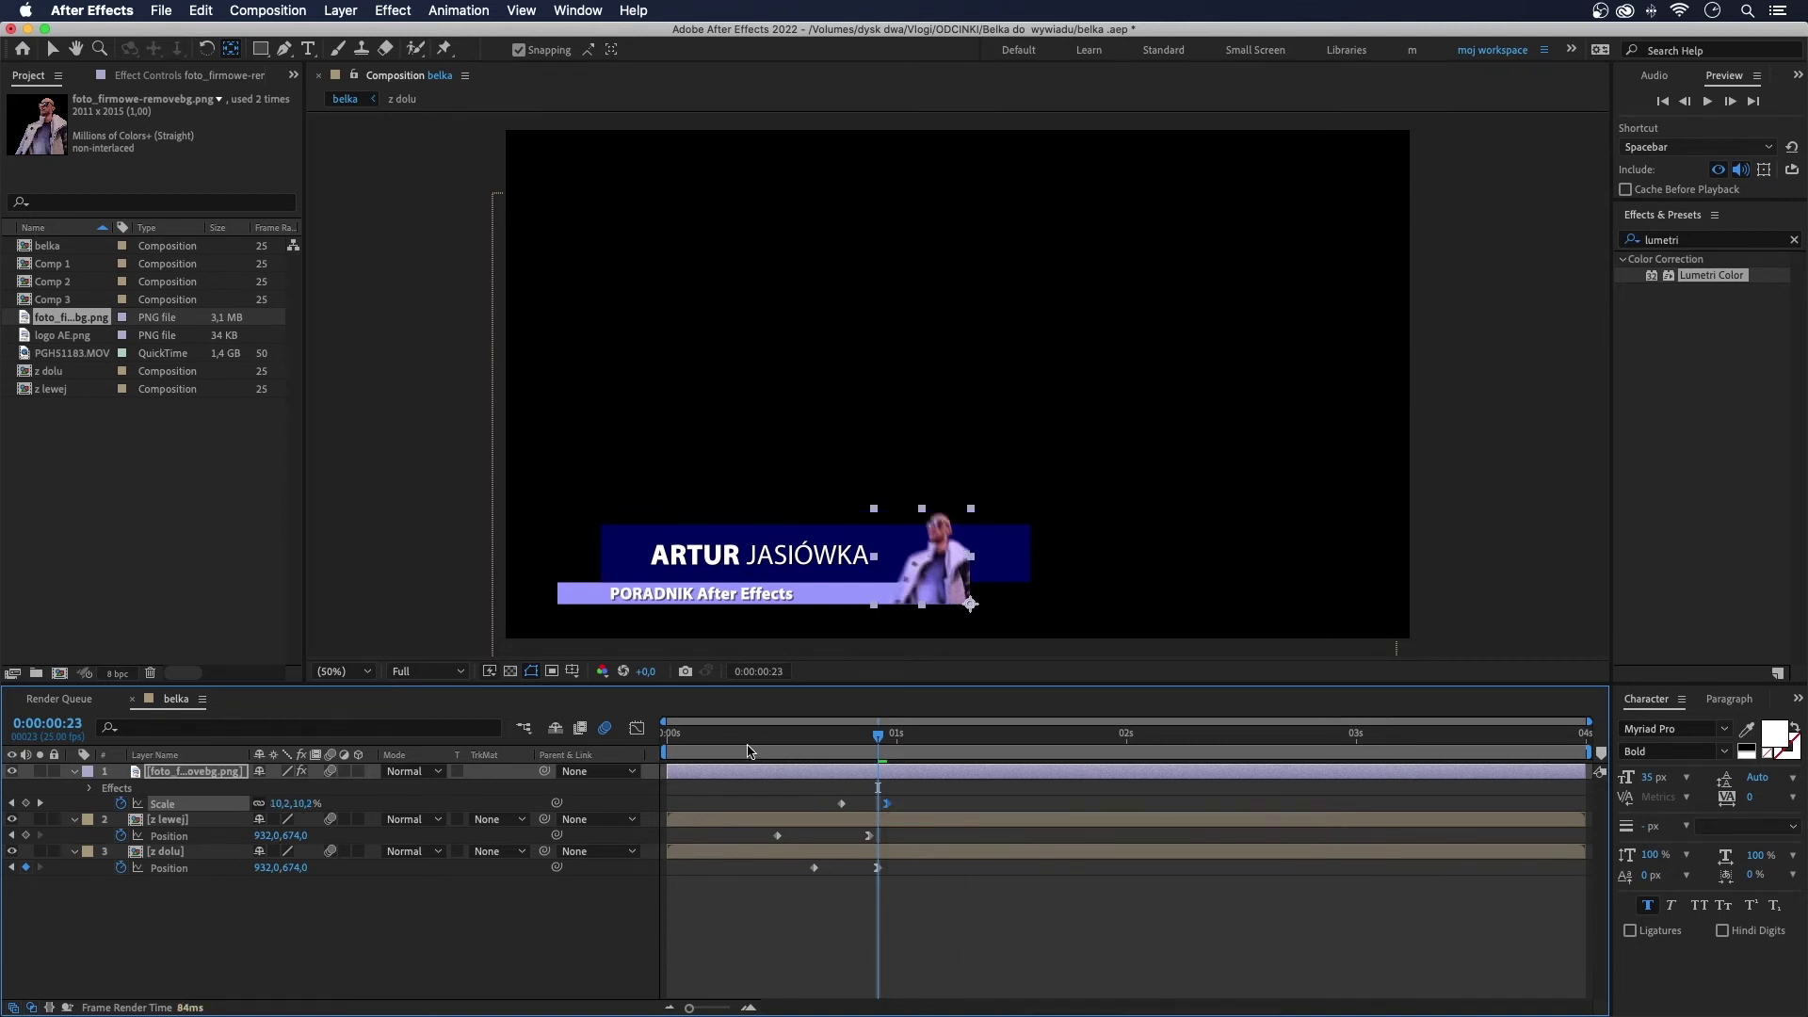
Step: Preview the photo's pop-up animation from near the start
click(749, 751)
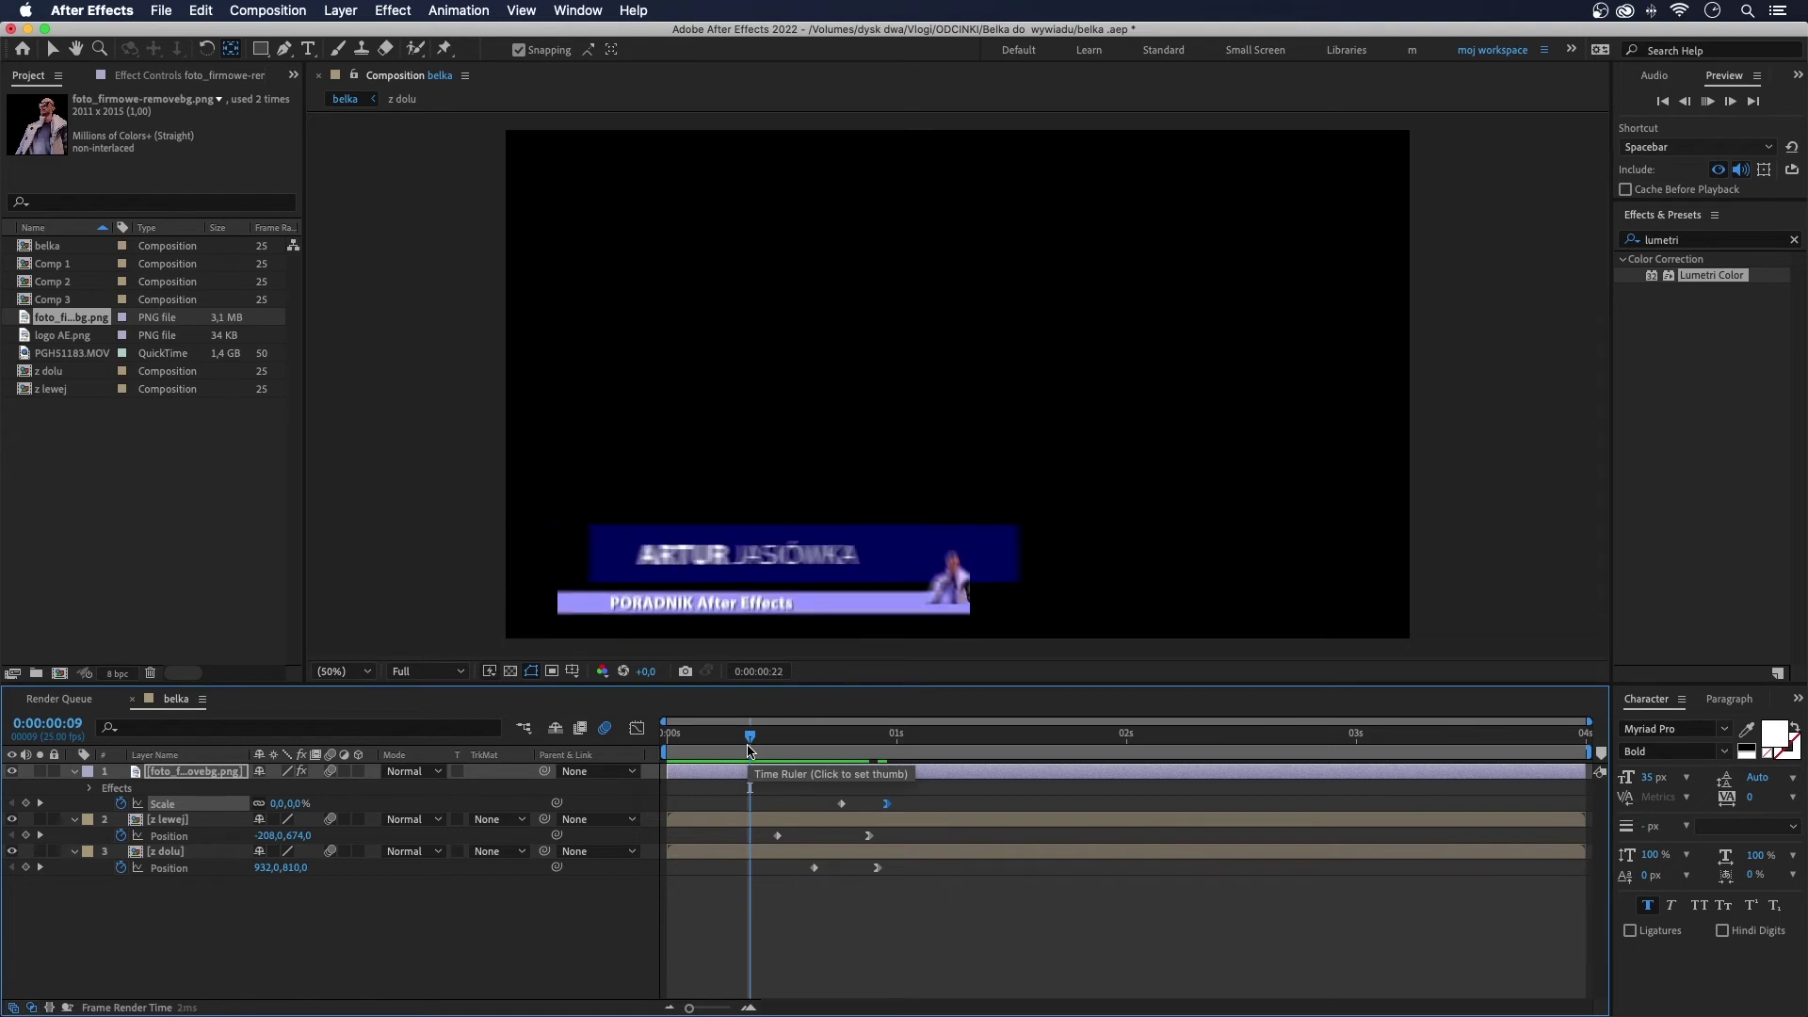
key(space)
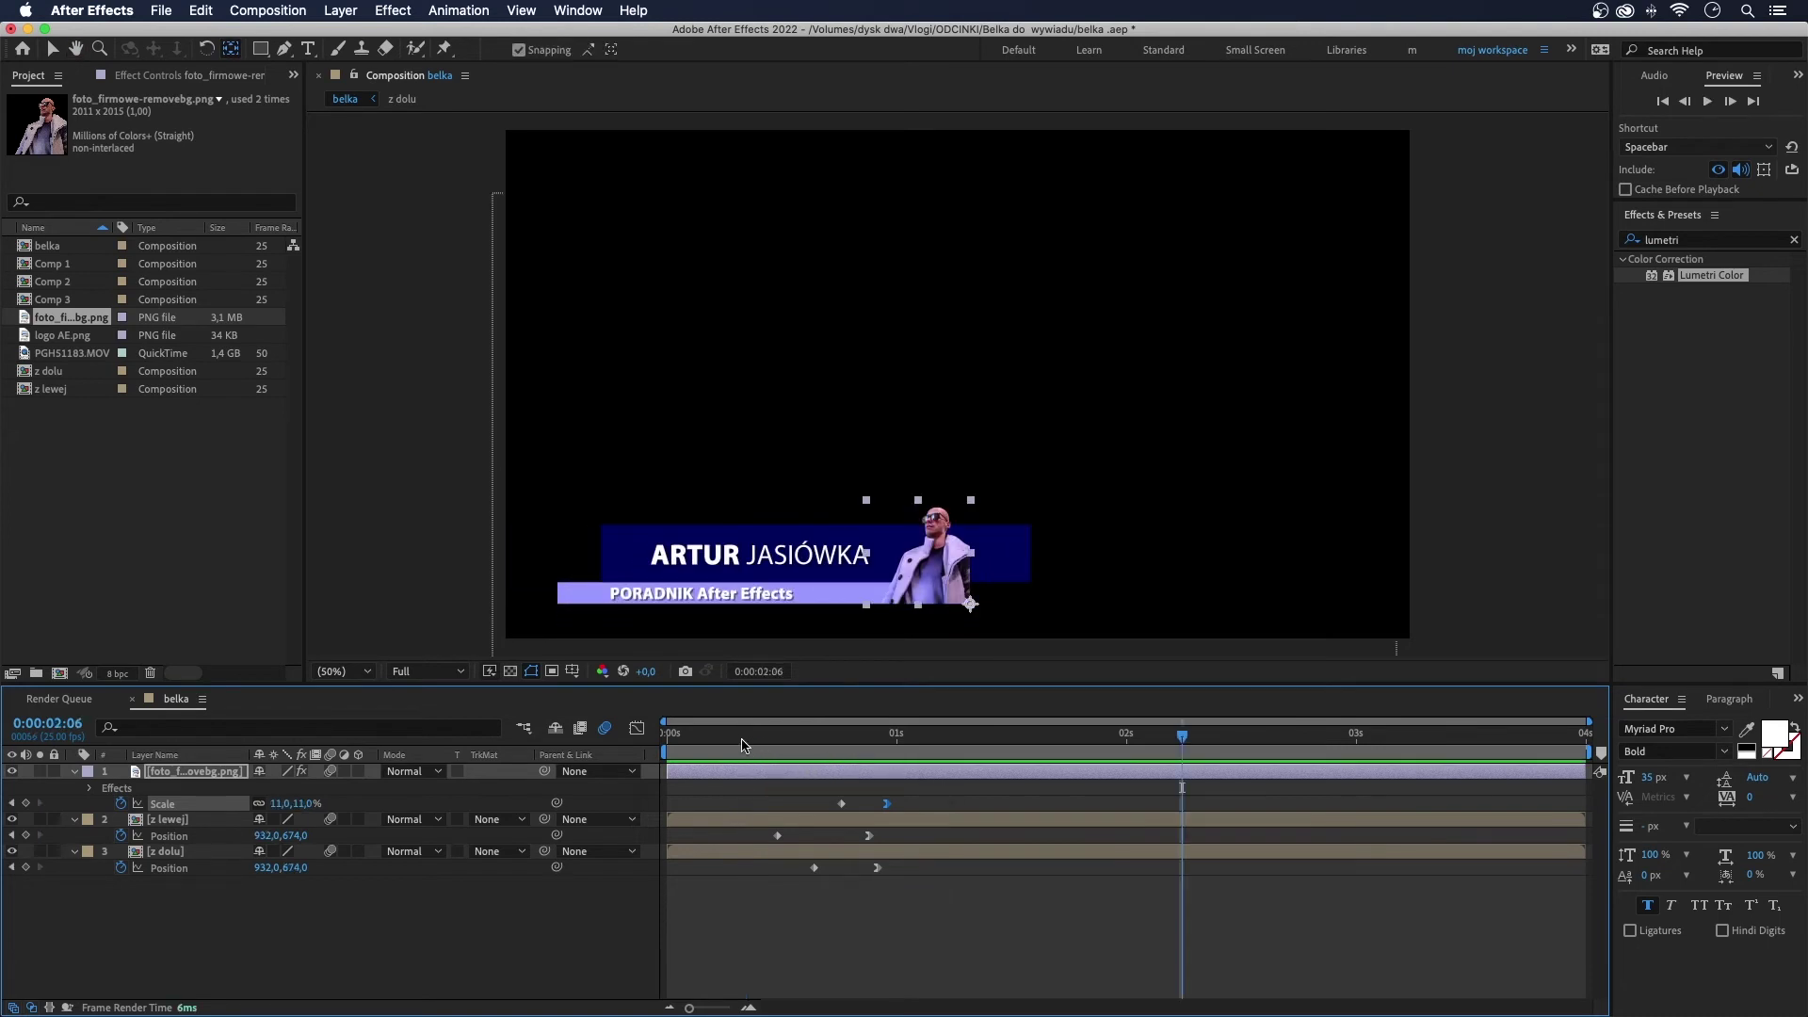
click(742, 746)
key(space)
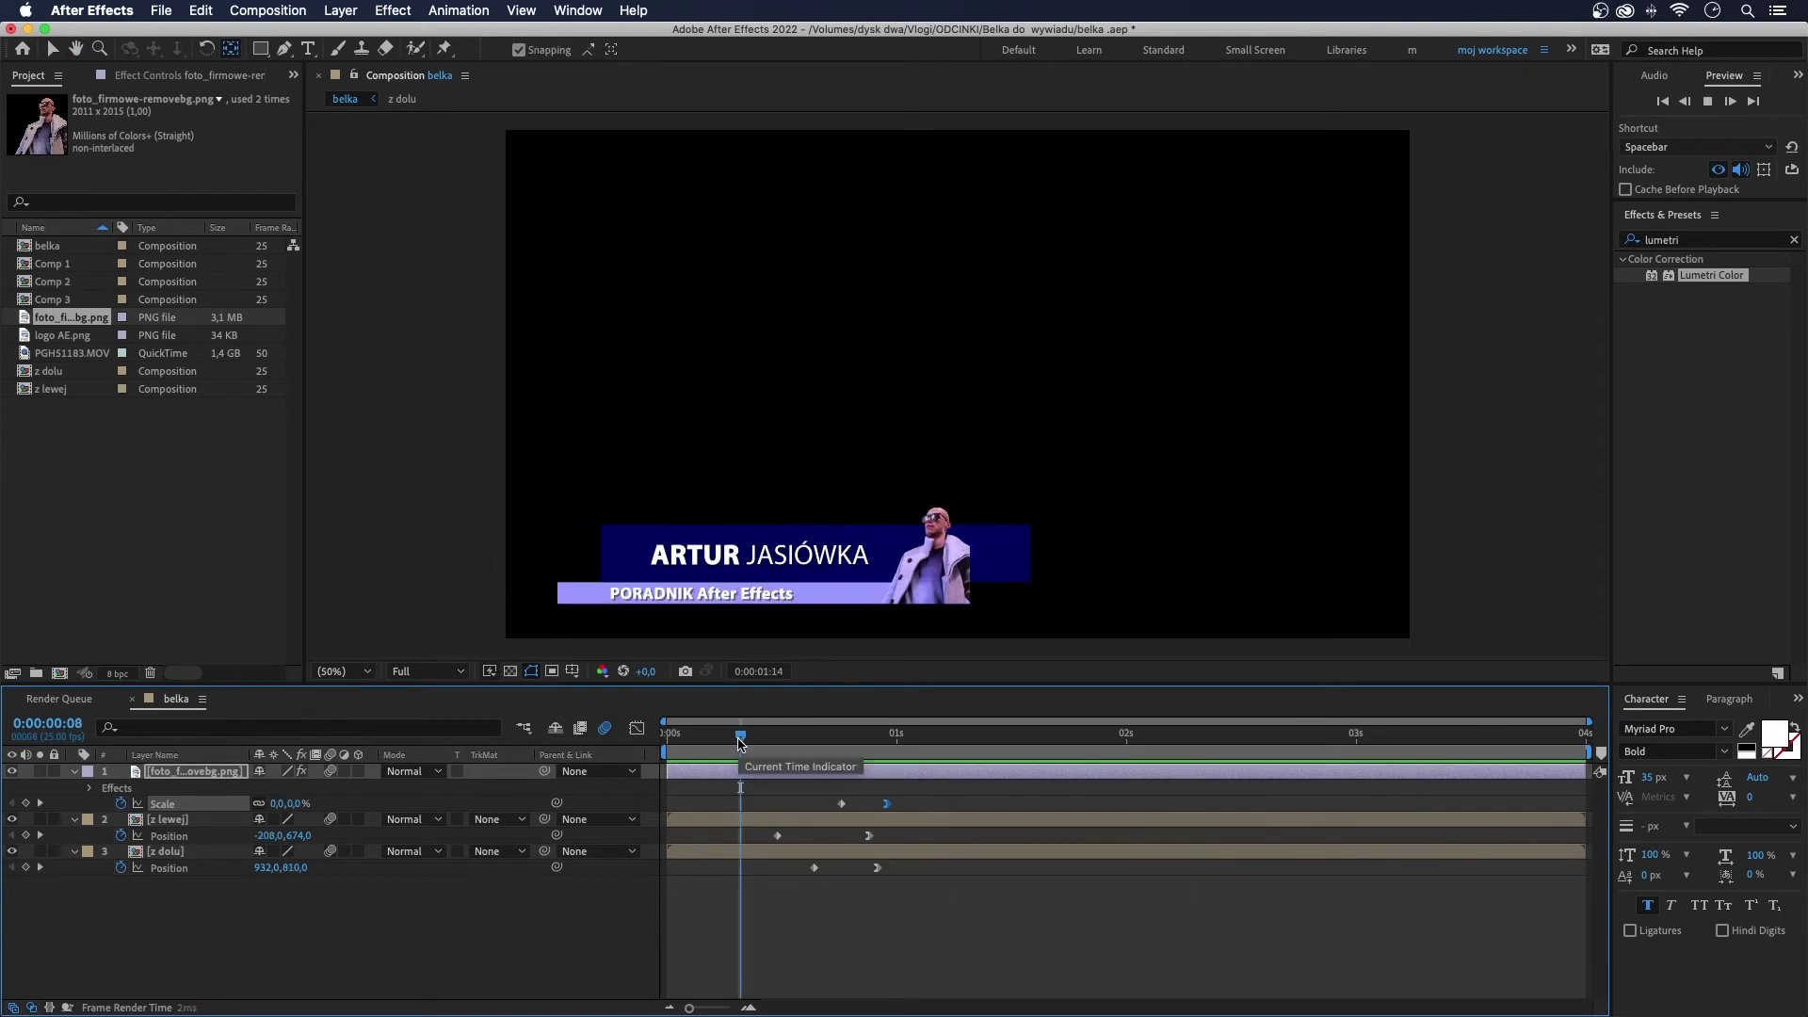
key(space)
Step: Apply CC Light Sweep to the z lewej bar: Smooth shape, about -8°, width 160, intensity 15
click(1690, 240)
text(cc light)
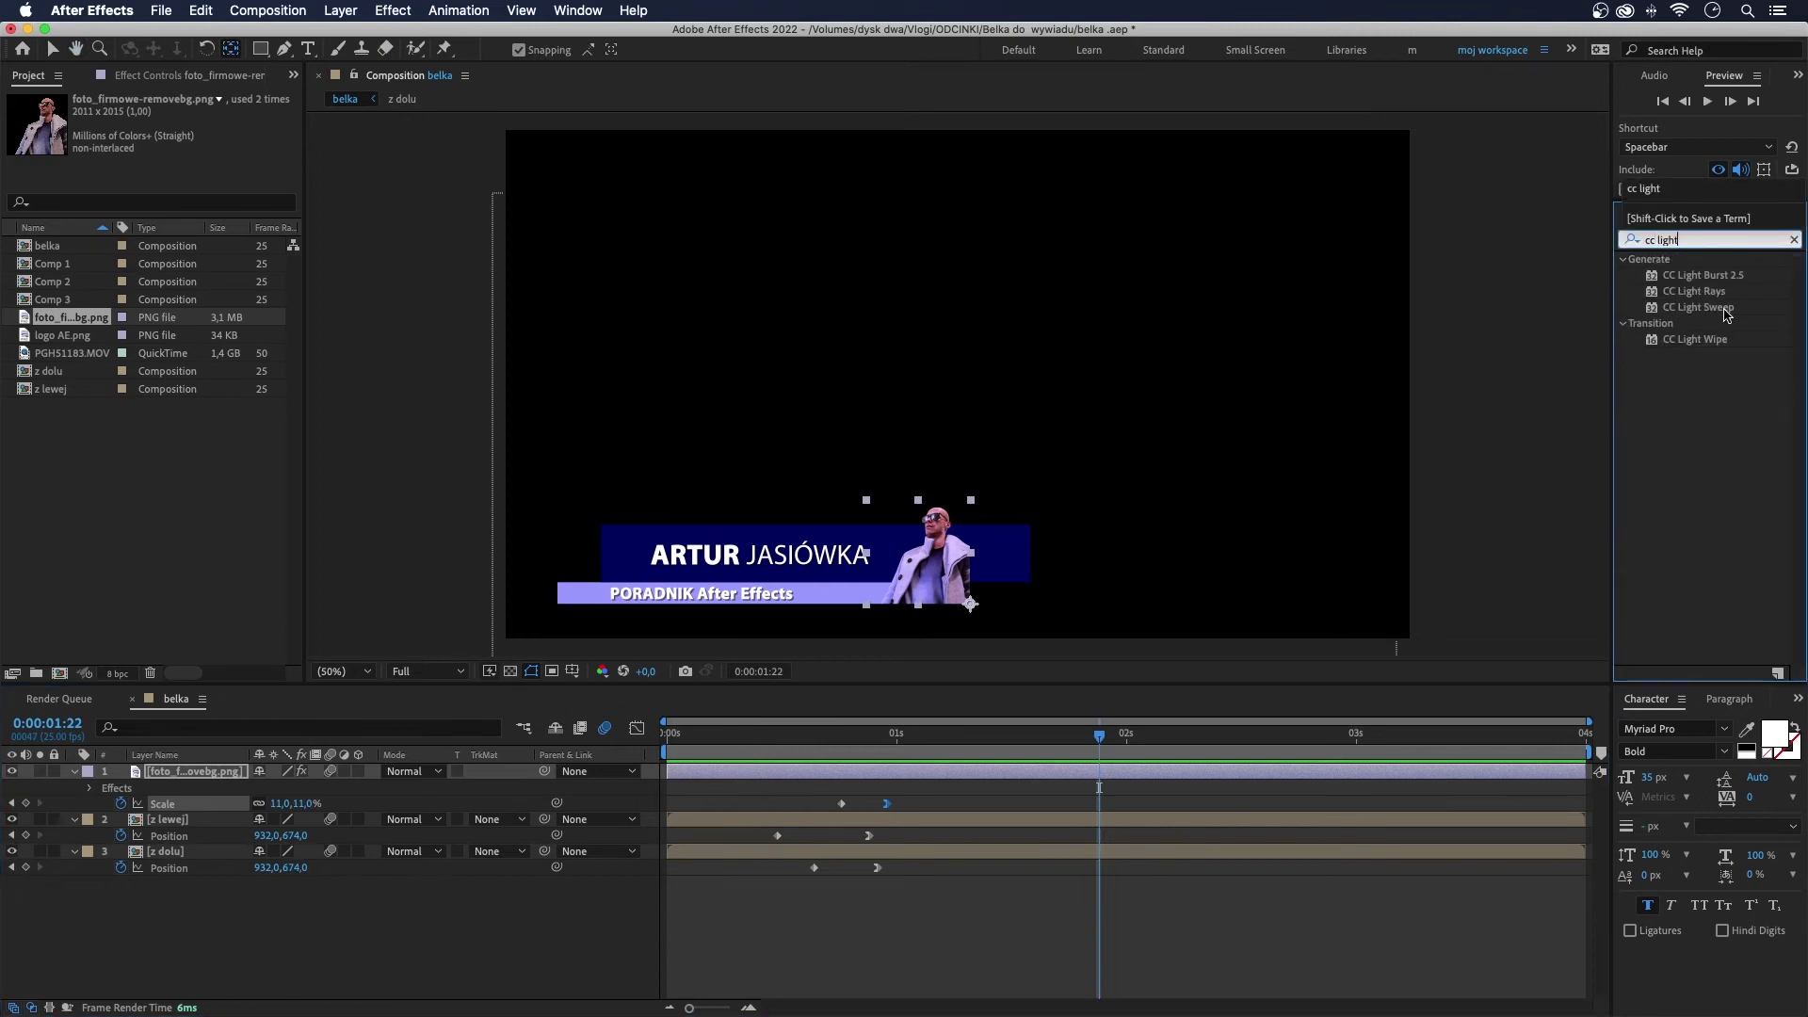
drag(1698, 307, 807, 819)
drag(945, 323, 766, 559)
click(202, 200)
click(197, 236)
drag(185, 147, 194, 150)
mouse_move(182, 222)
mouse_down()
mouse_move(285, 223)
mouse_move(167, 232)
mouse_up()
Step: Keyframe the sweep's Center so it travels across the banner after one second, then preview
drag(767, 558, 435, 566)
mouse_move(895, 734)
mouse_down()
mouse_move(886, 746)
mouse_move(1070, 744)
mouse_up()
click(40, 131)
drag(435, 566, 439, 566)
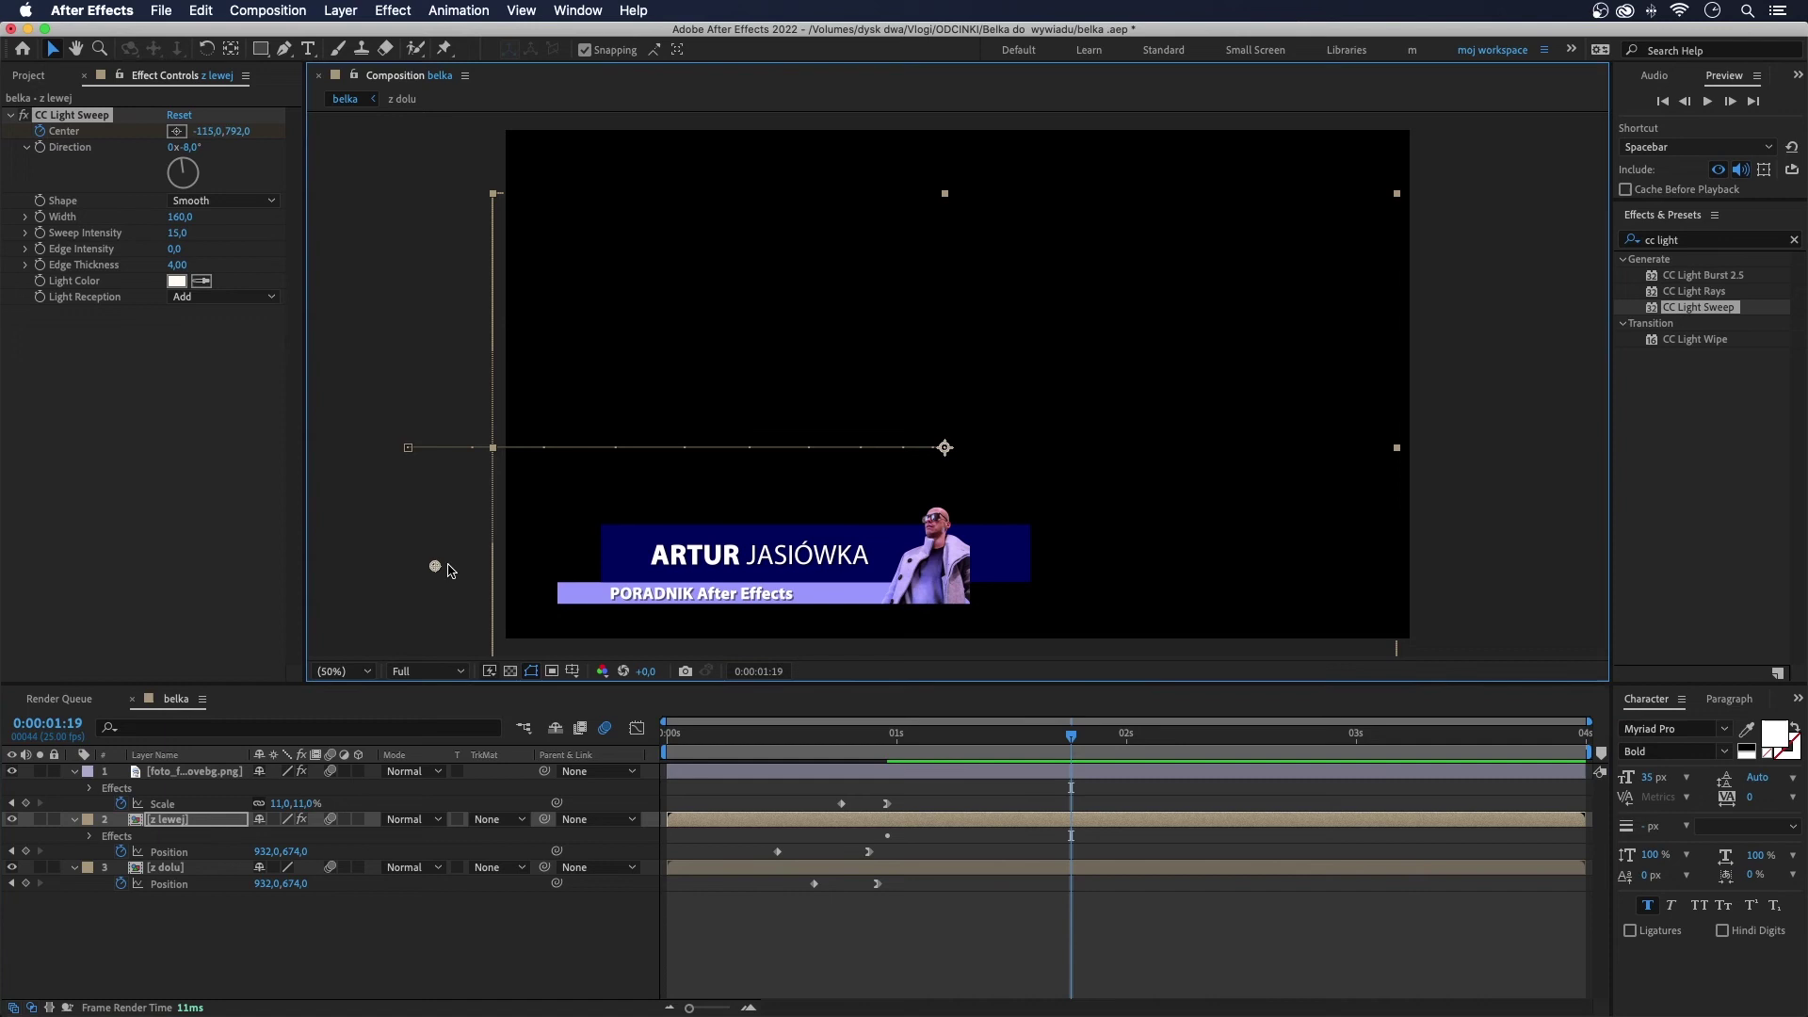
click(741, 735)
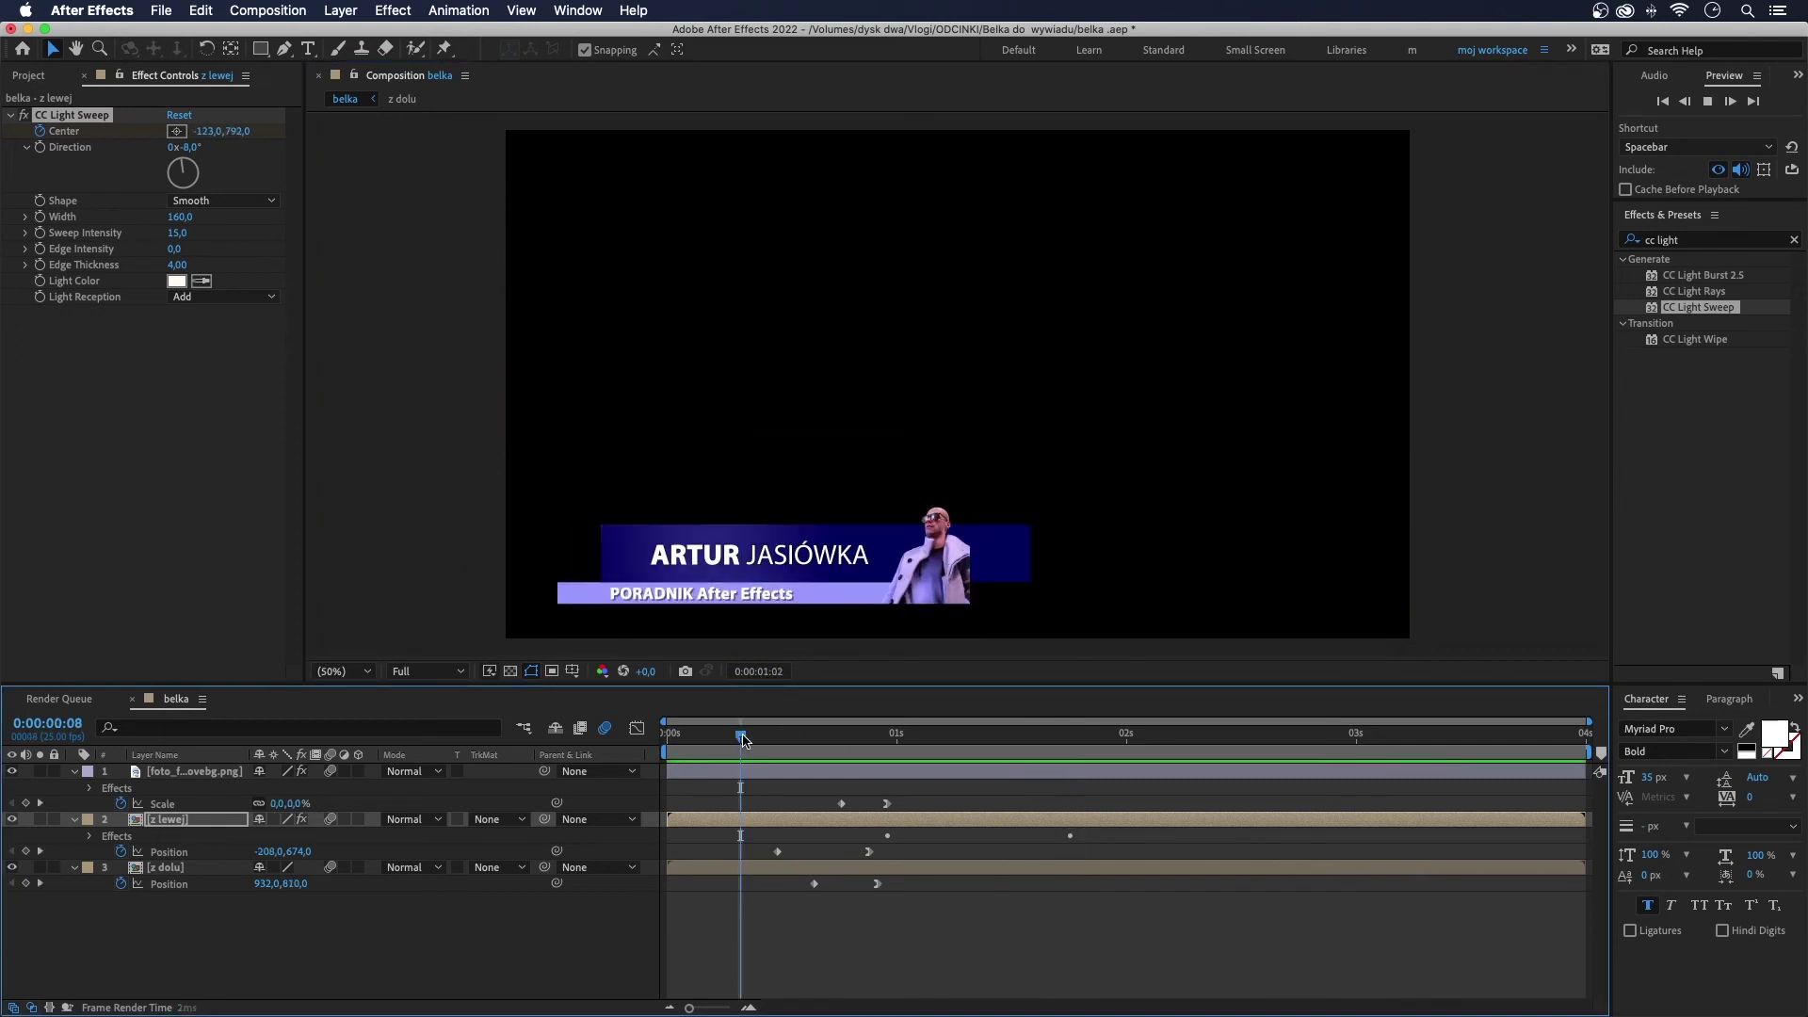
key(space)
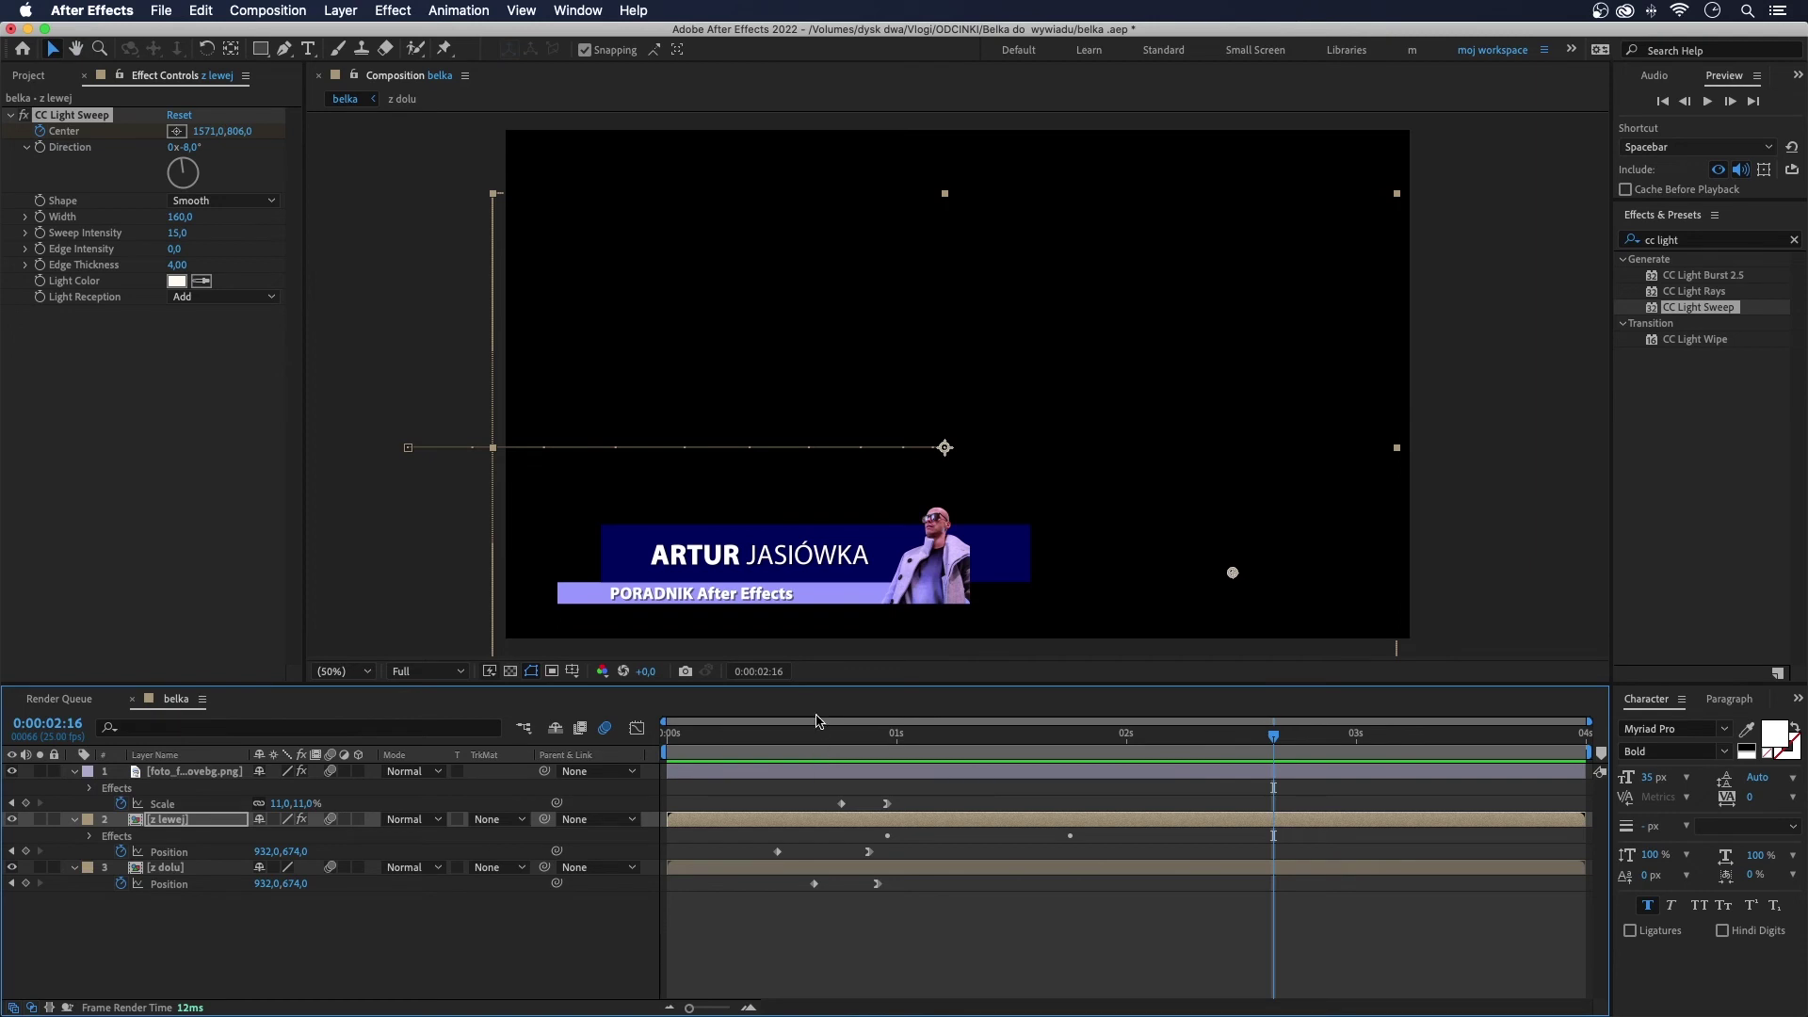
Step: Pre-compose the photo and both precomps into Pre-comp 1, then scrub to check the animation
drag(182, 922, 216, 774)
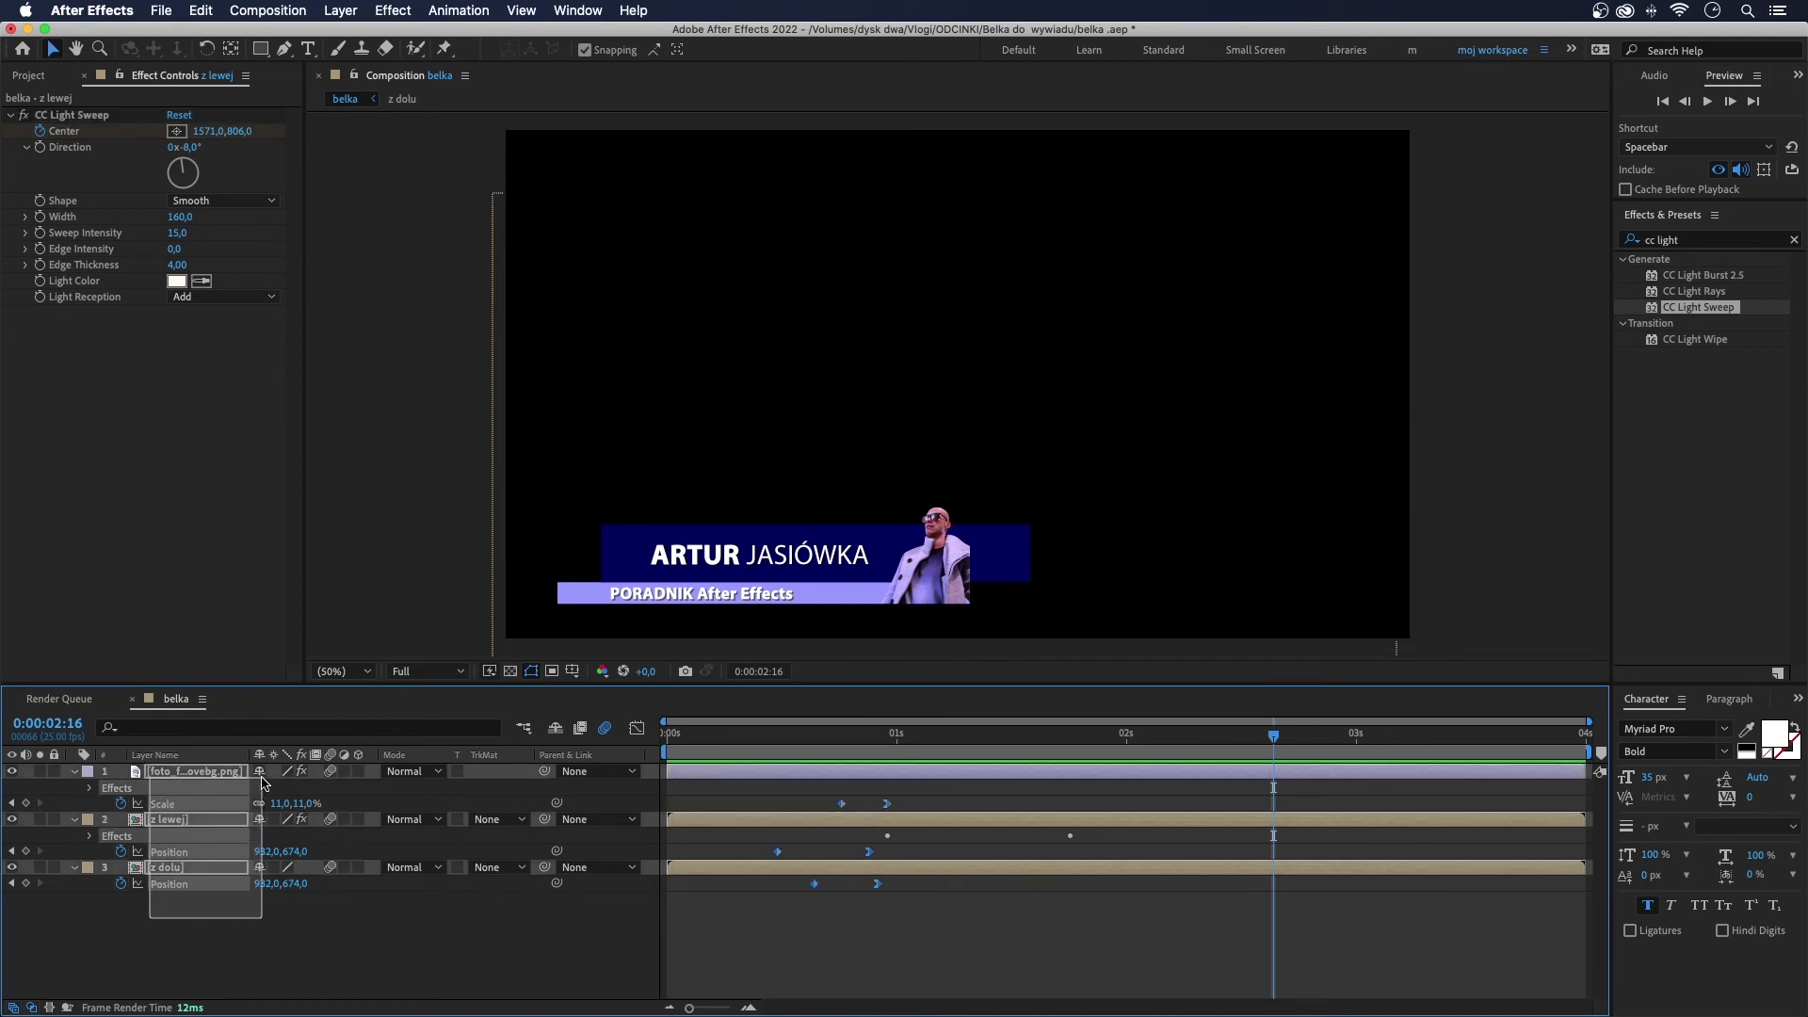
right_click(215, 780)
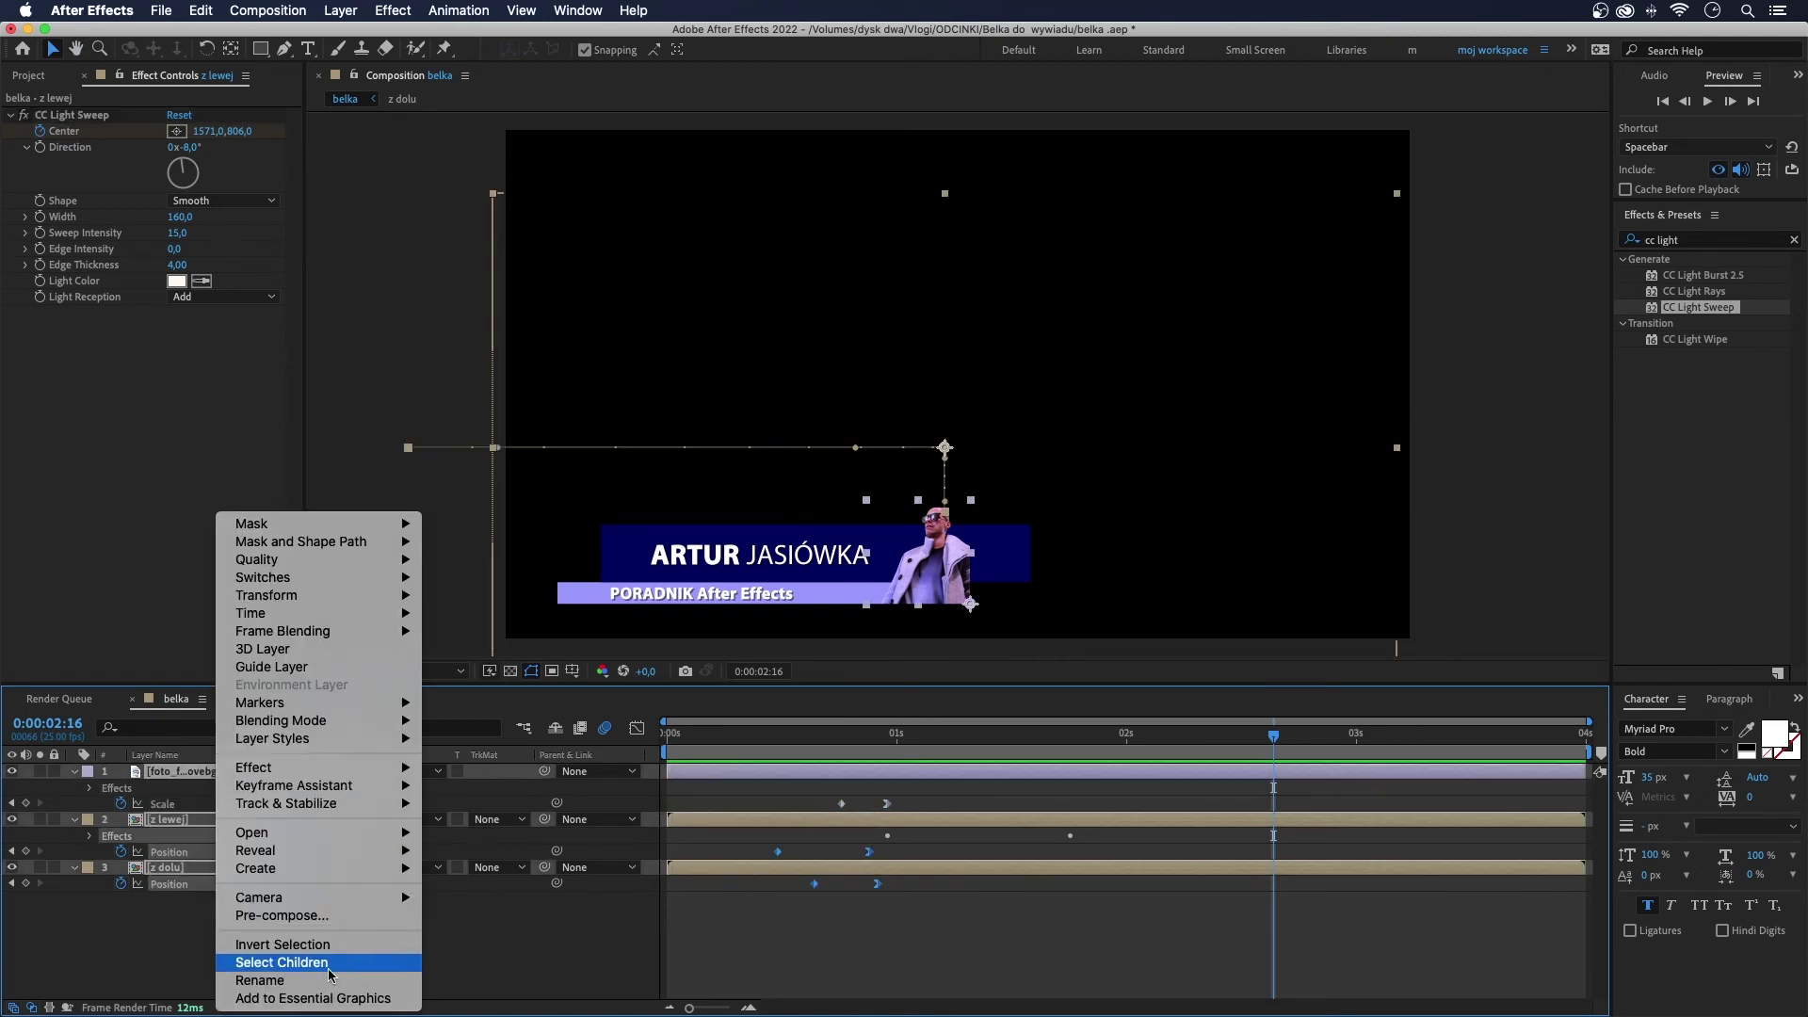
click(349, 918)
click(1027, 620)
drag(666, 762, 1420, 754)
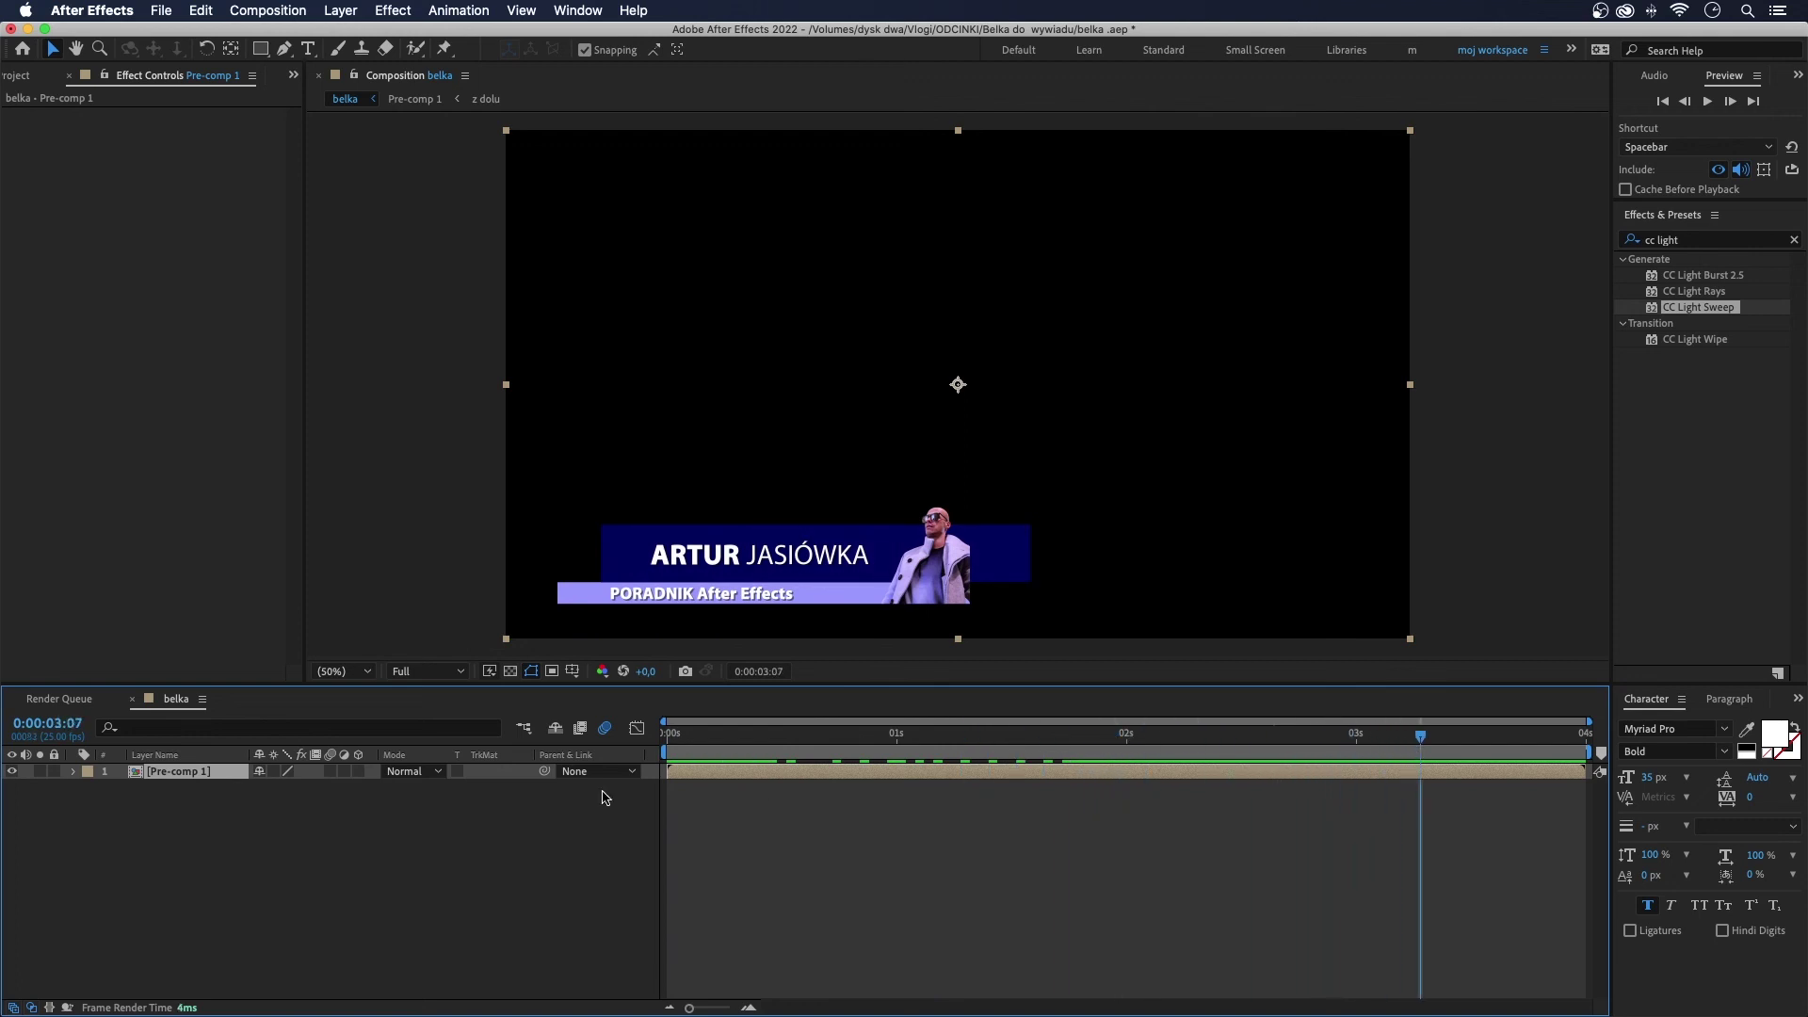
Step: Fade Pre-comp 1's Opacity from 100% to 0% at the composition end and preview it
key(t)
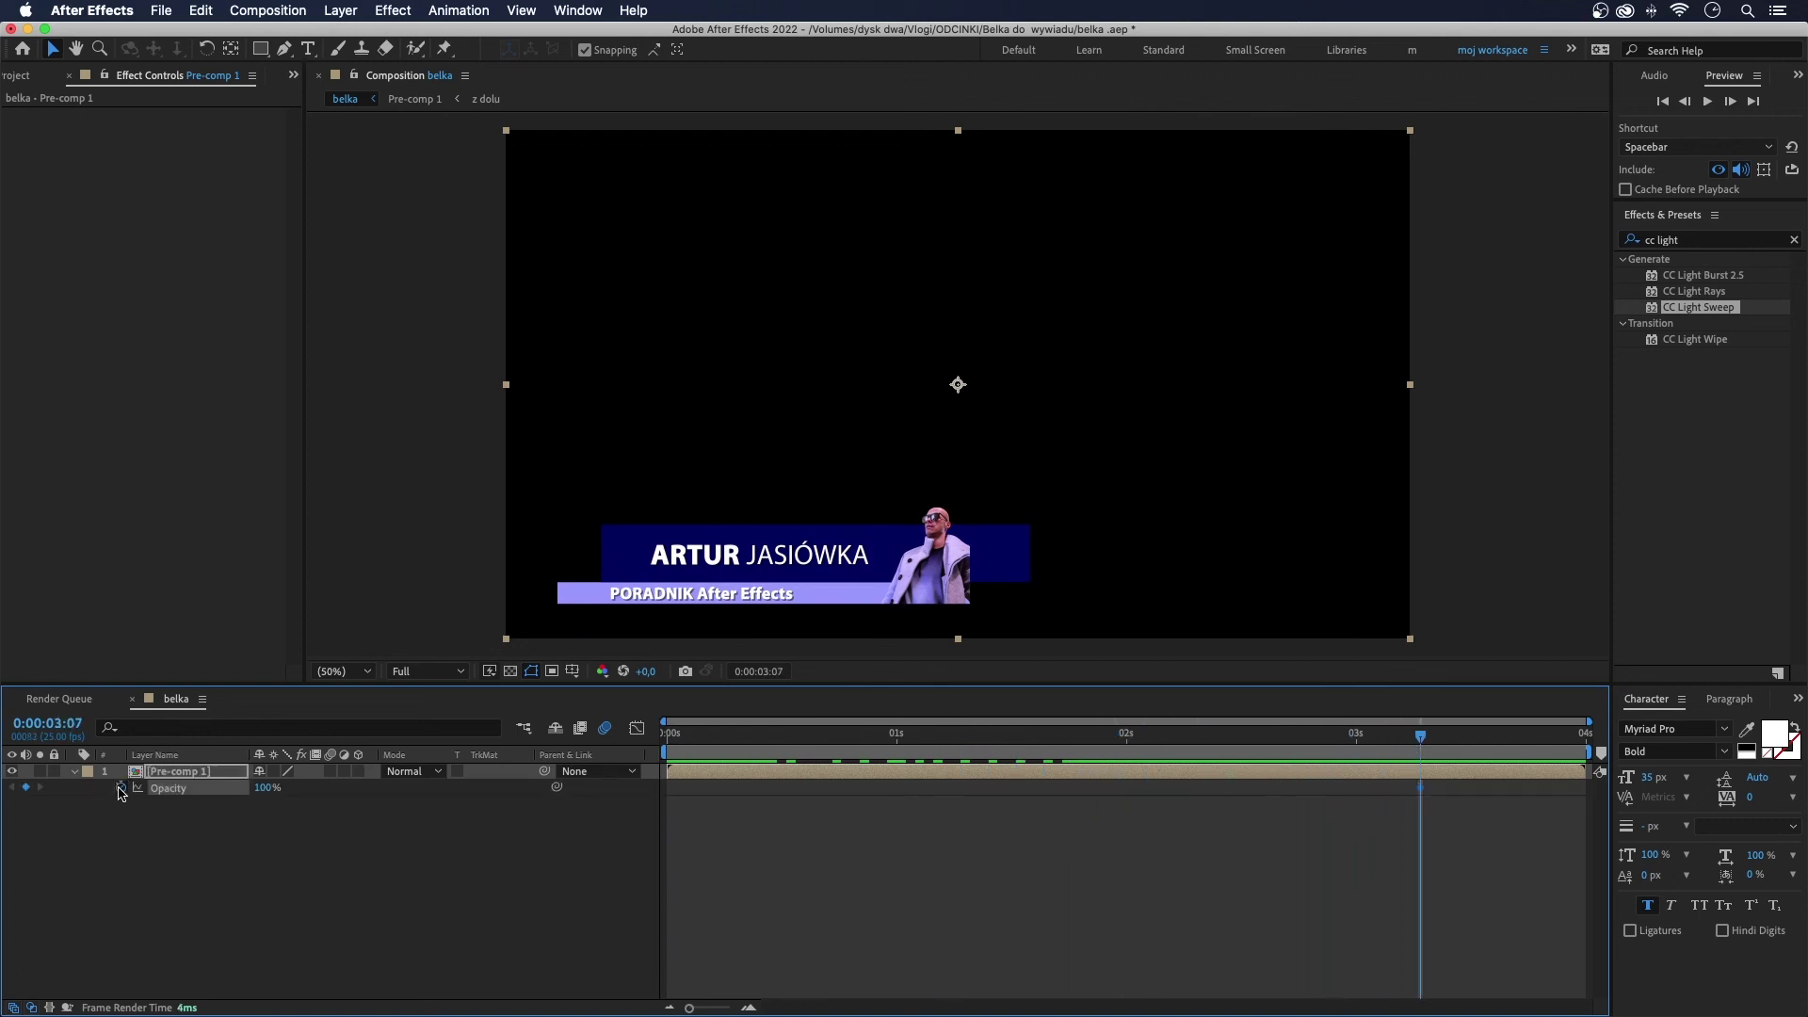
drag(1460, 740, 1581, 740)
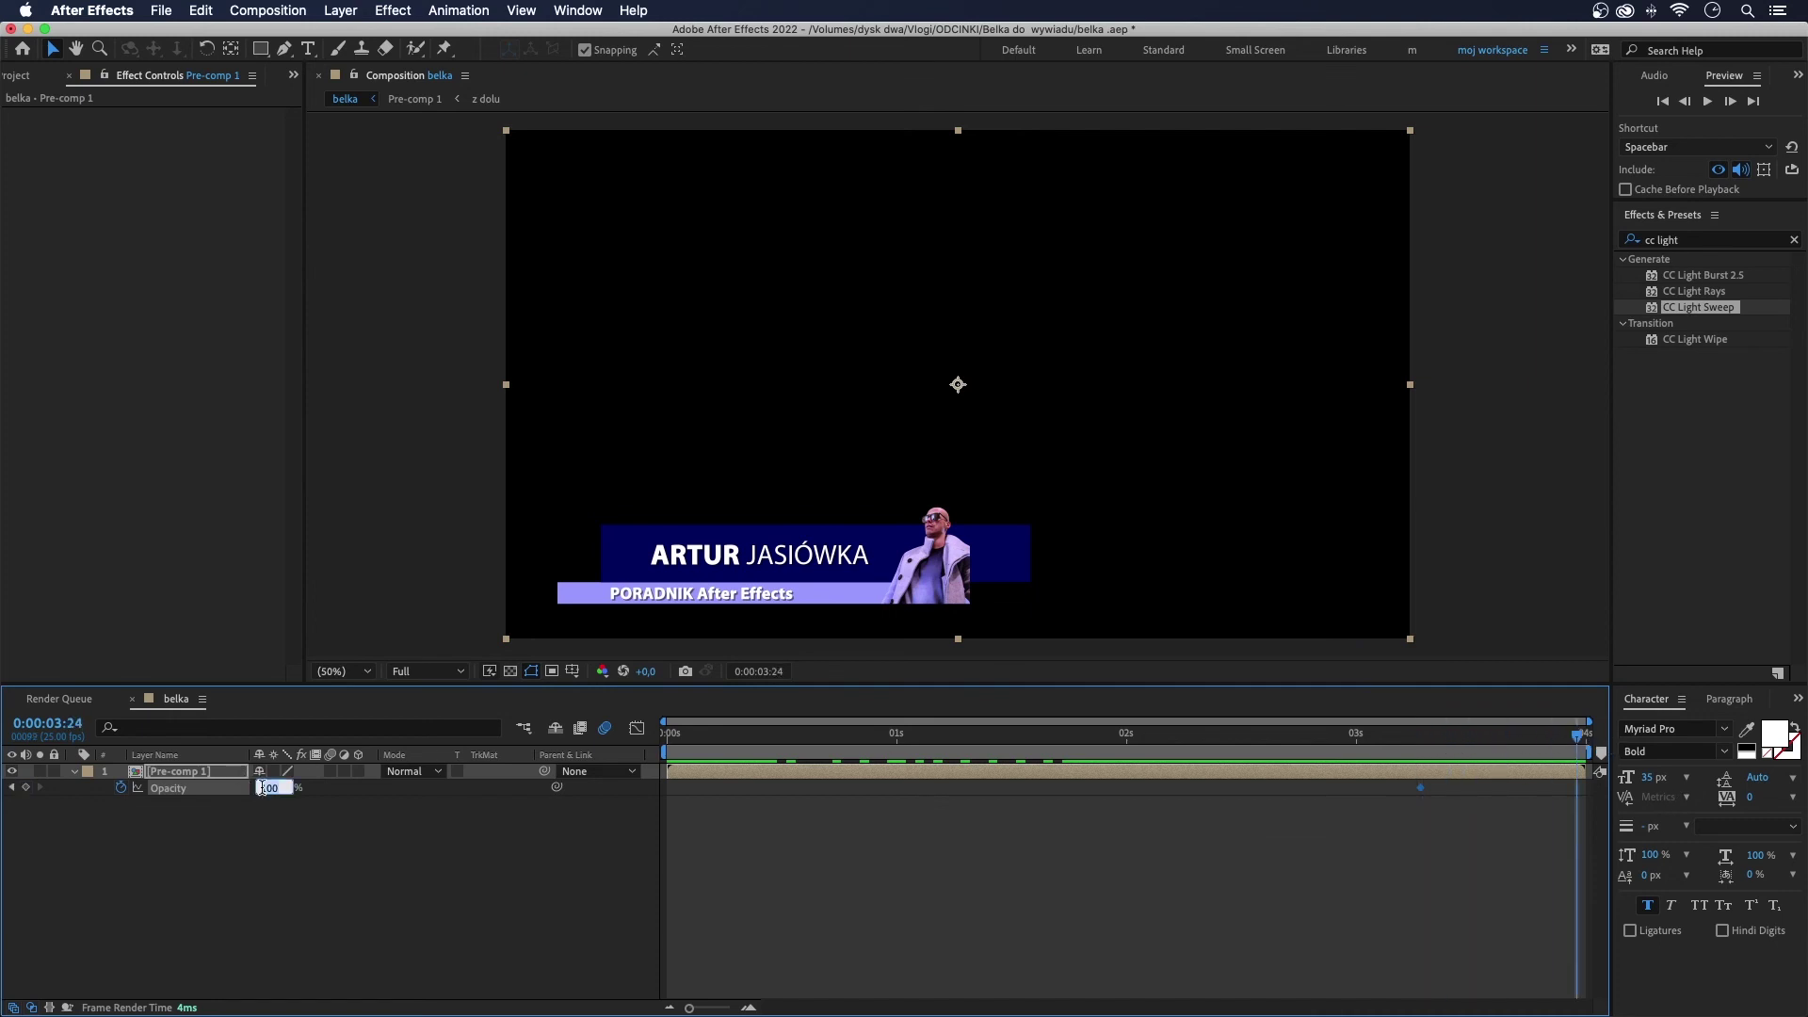
text(0)
key(Return)
drag(667, 743, 632, 748)
key(space)
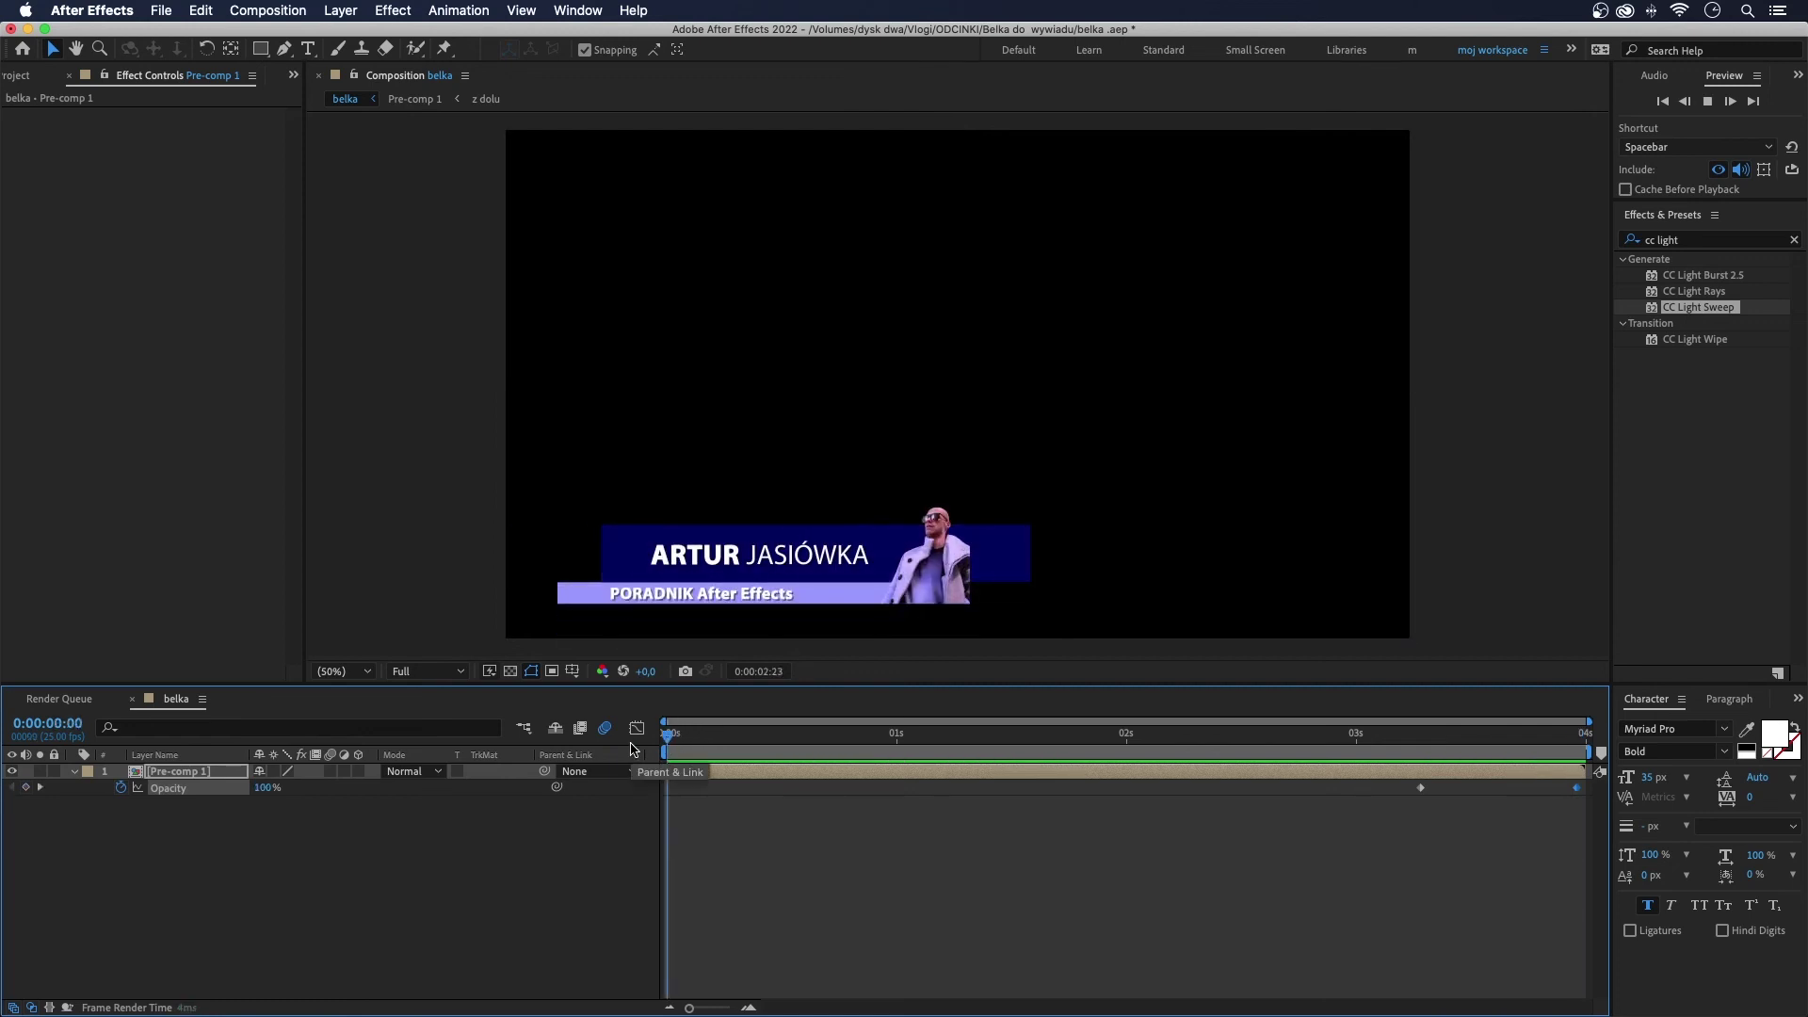
key(space)
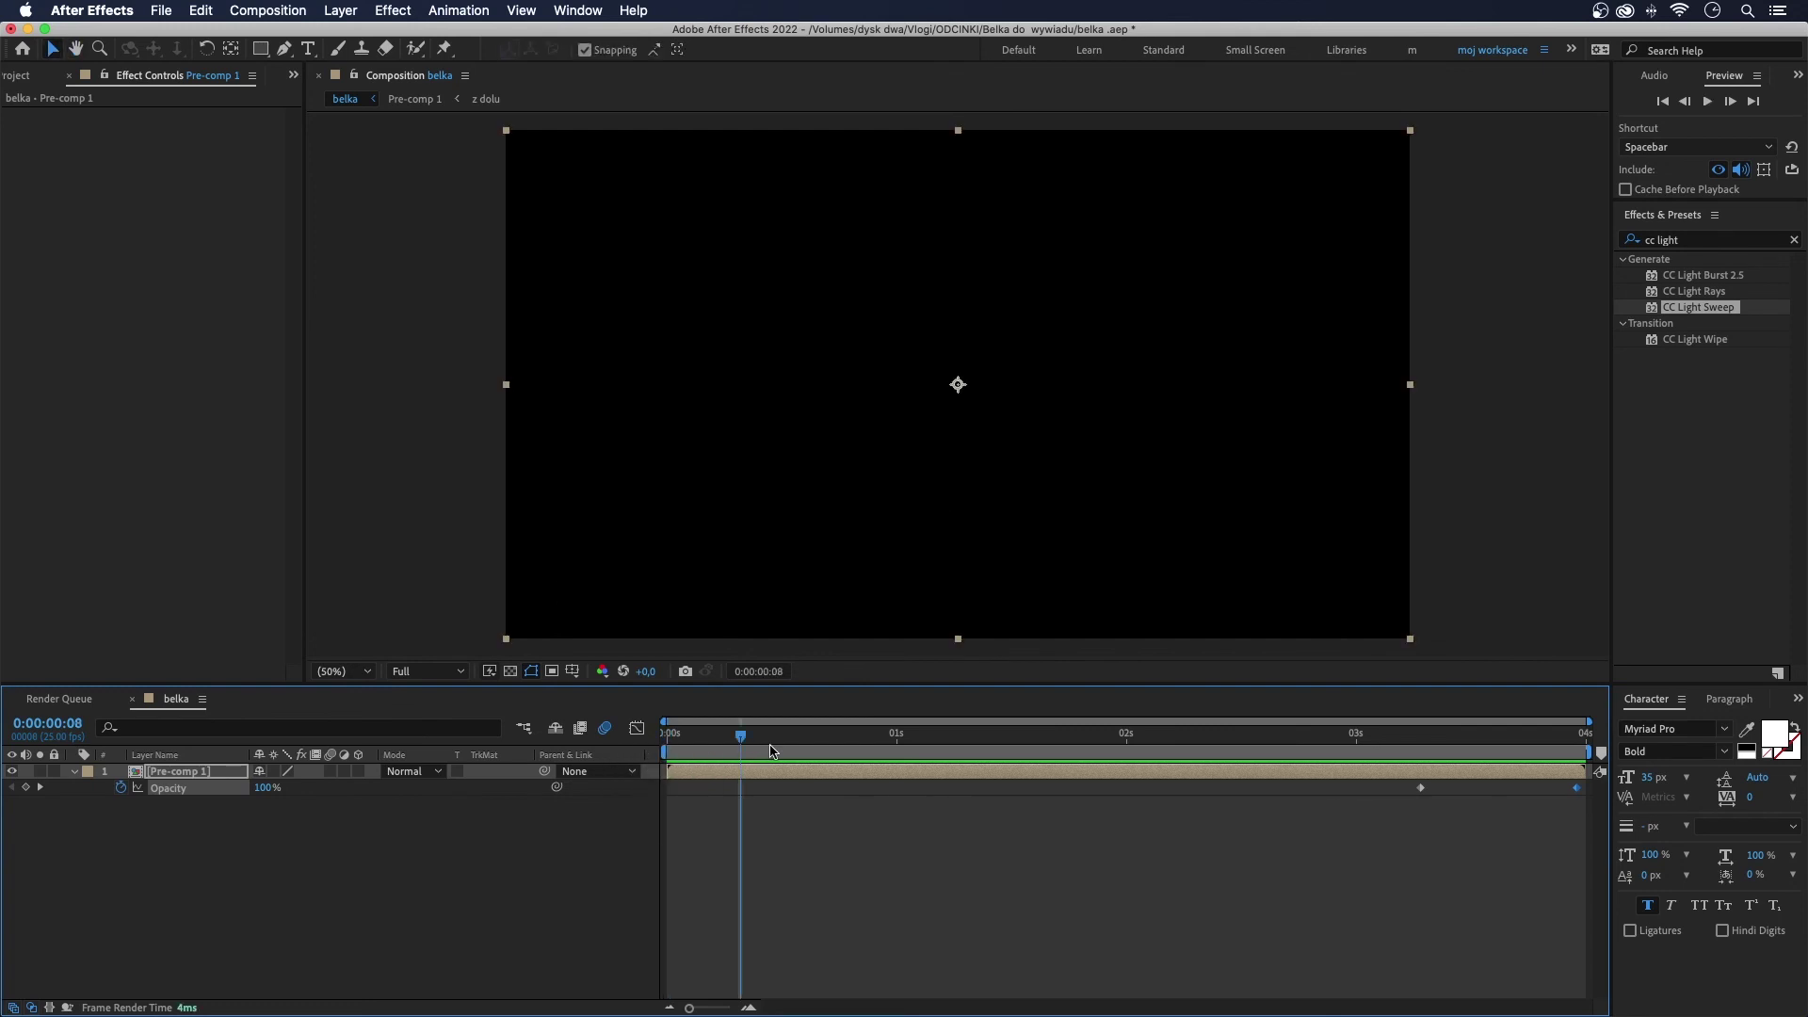
drag(770, 750, 1007, 753)
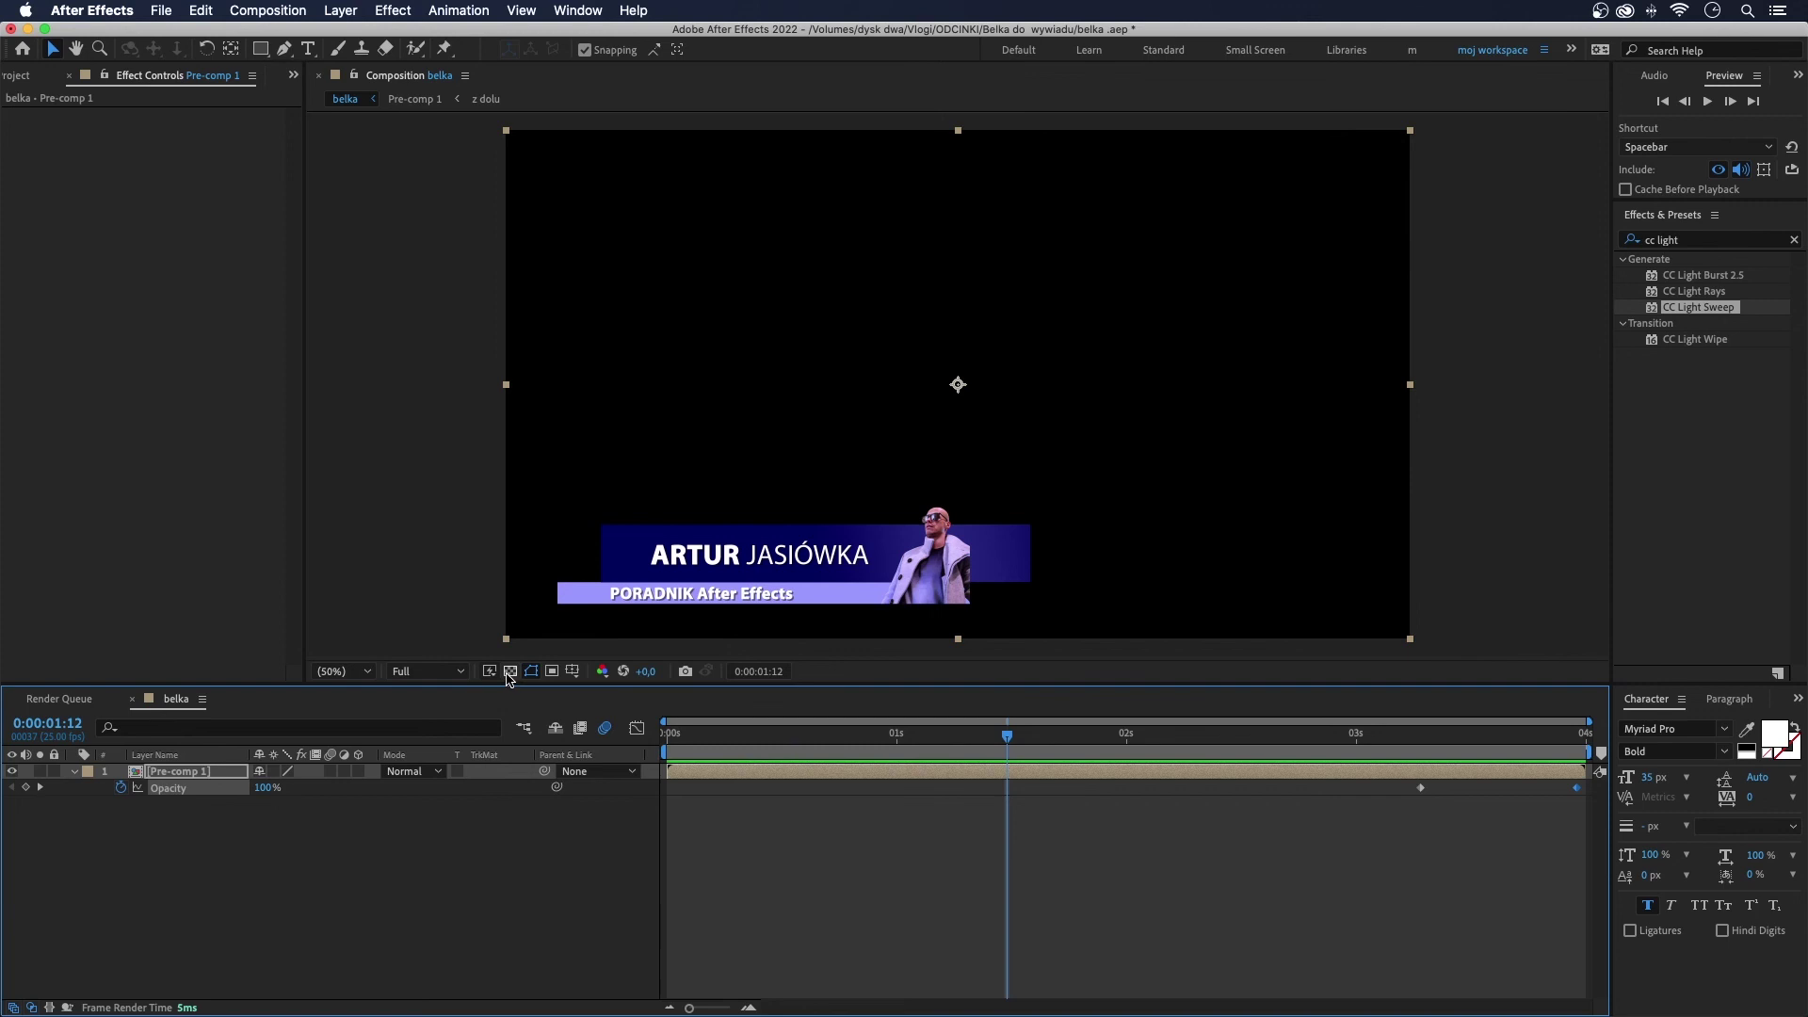
click(510, 671)
click(508, 674)
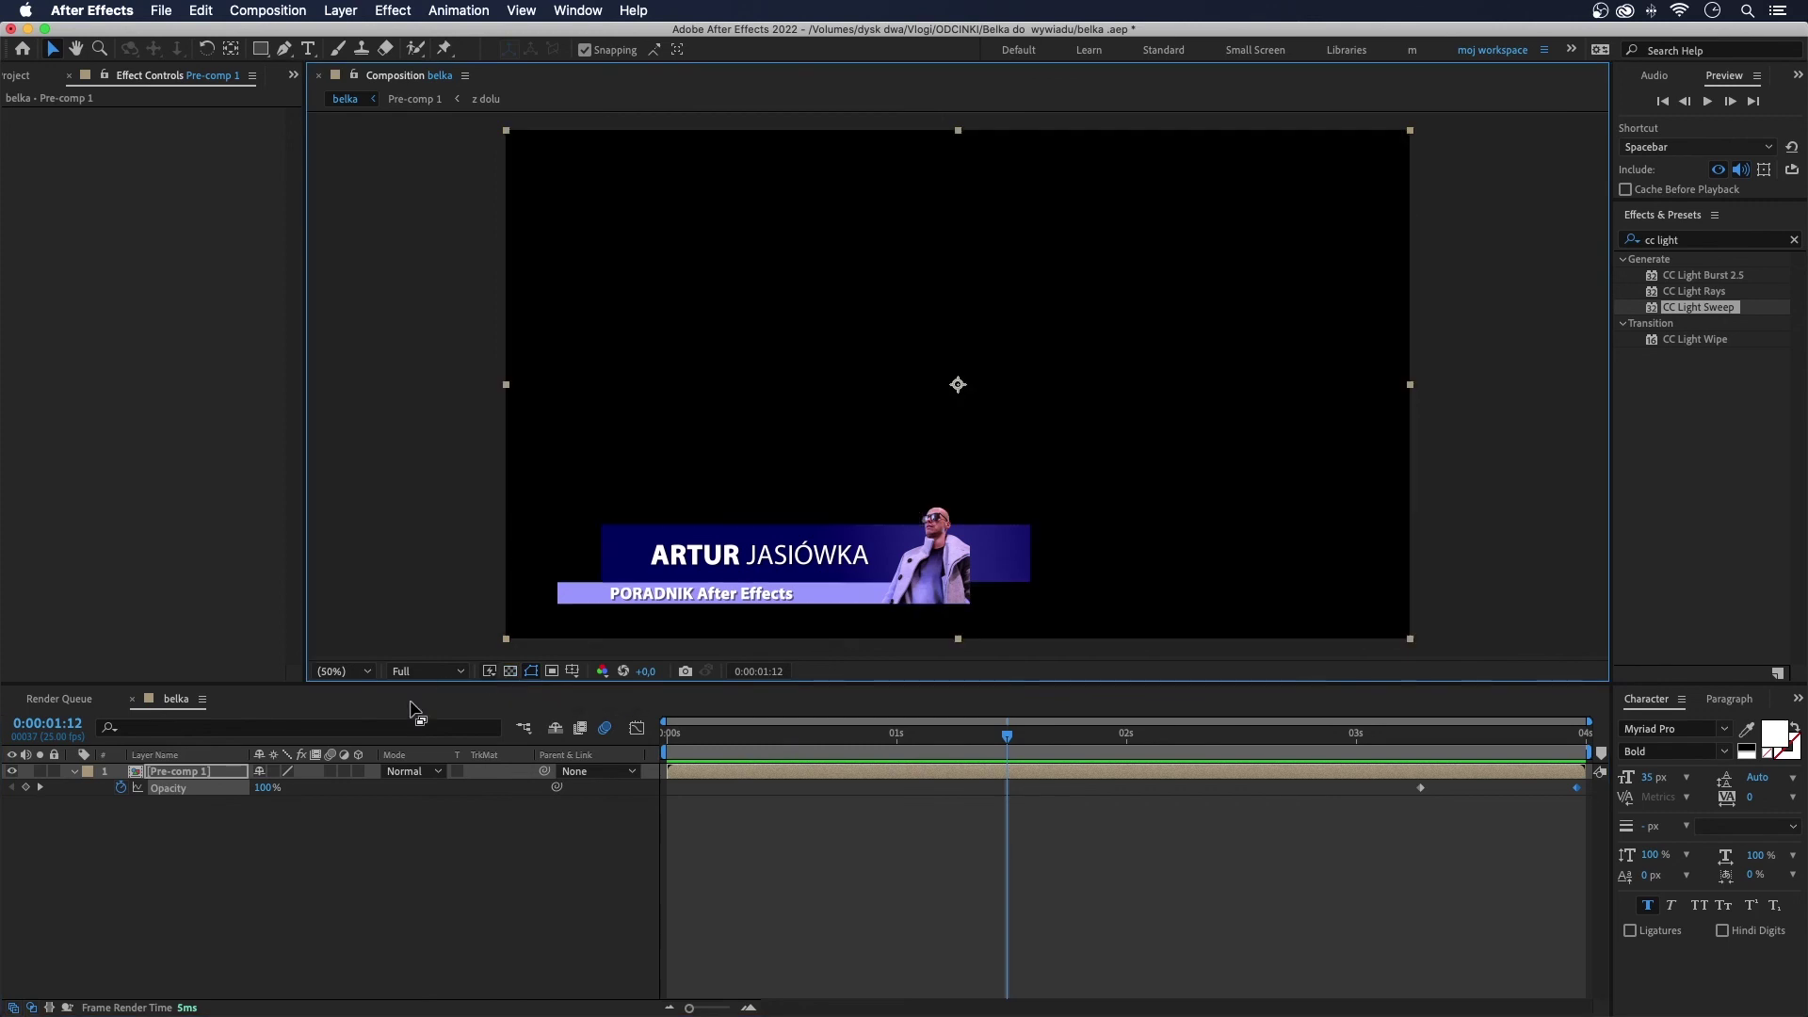
Step: Add belka to the Render Queue and open its High Quality output module settings
click(303, 11)
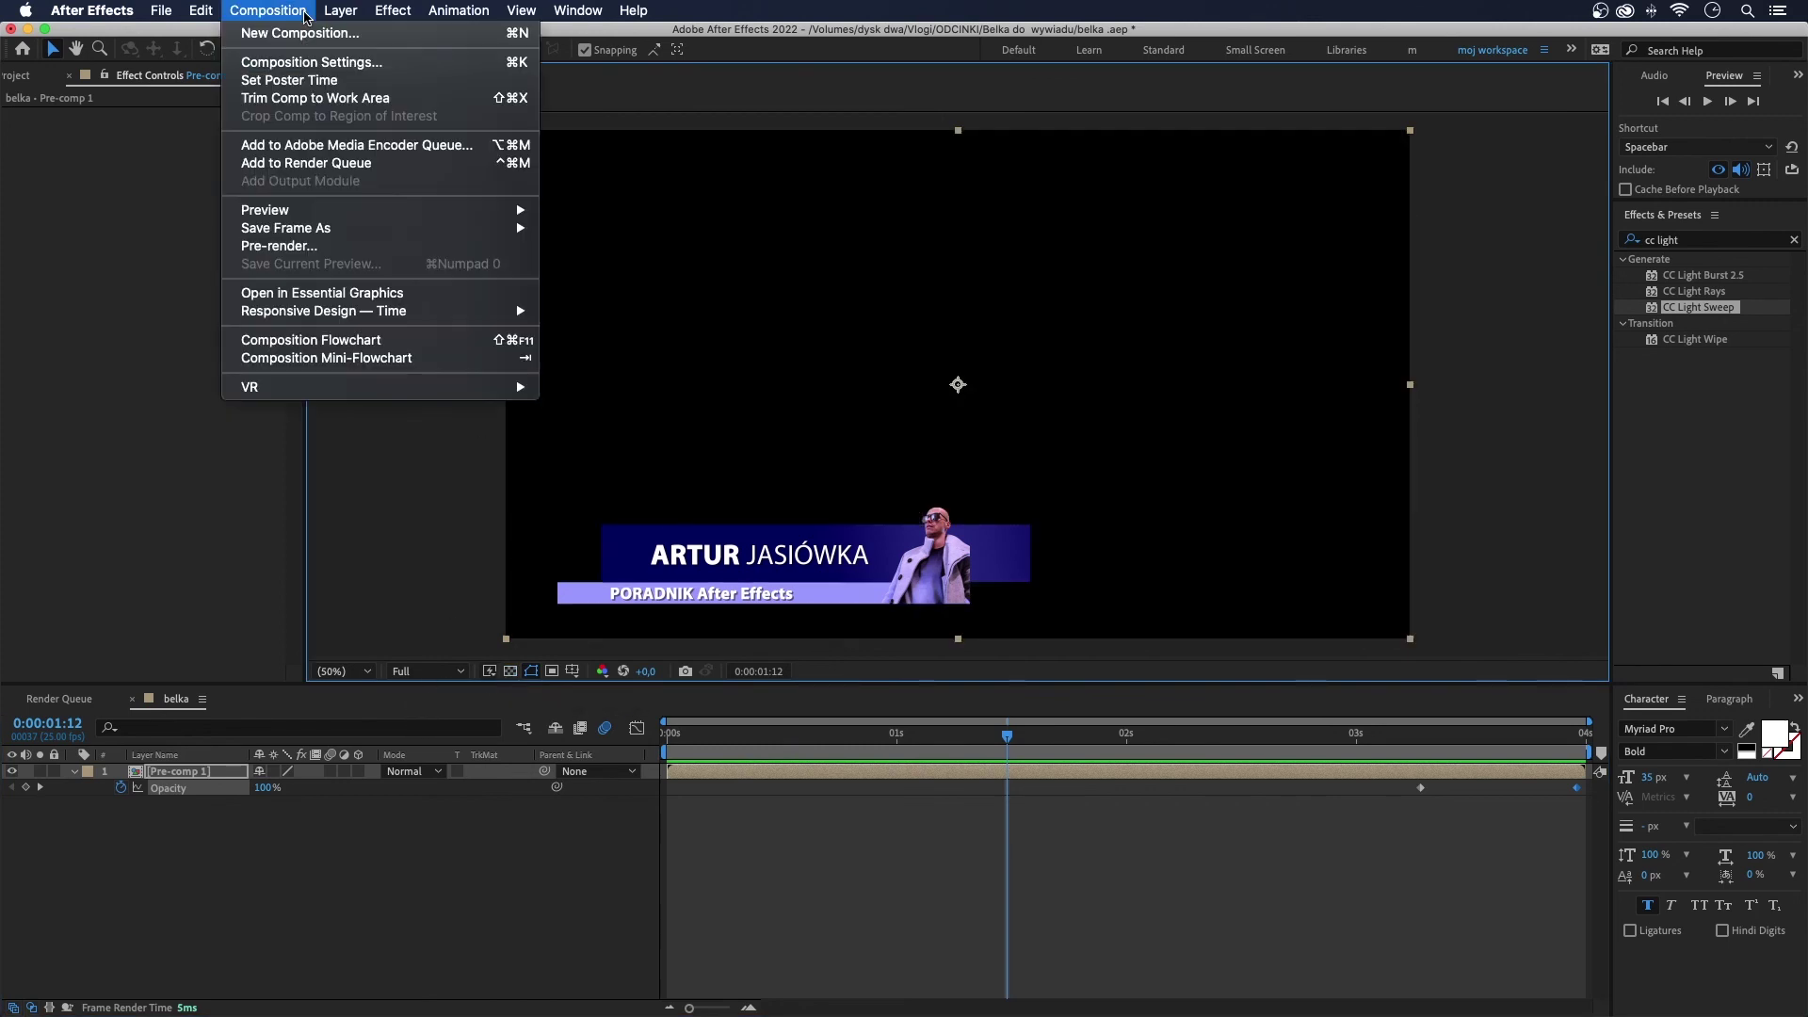
click(316, 164)
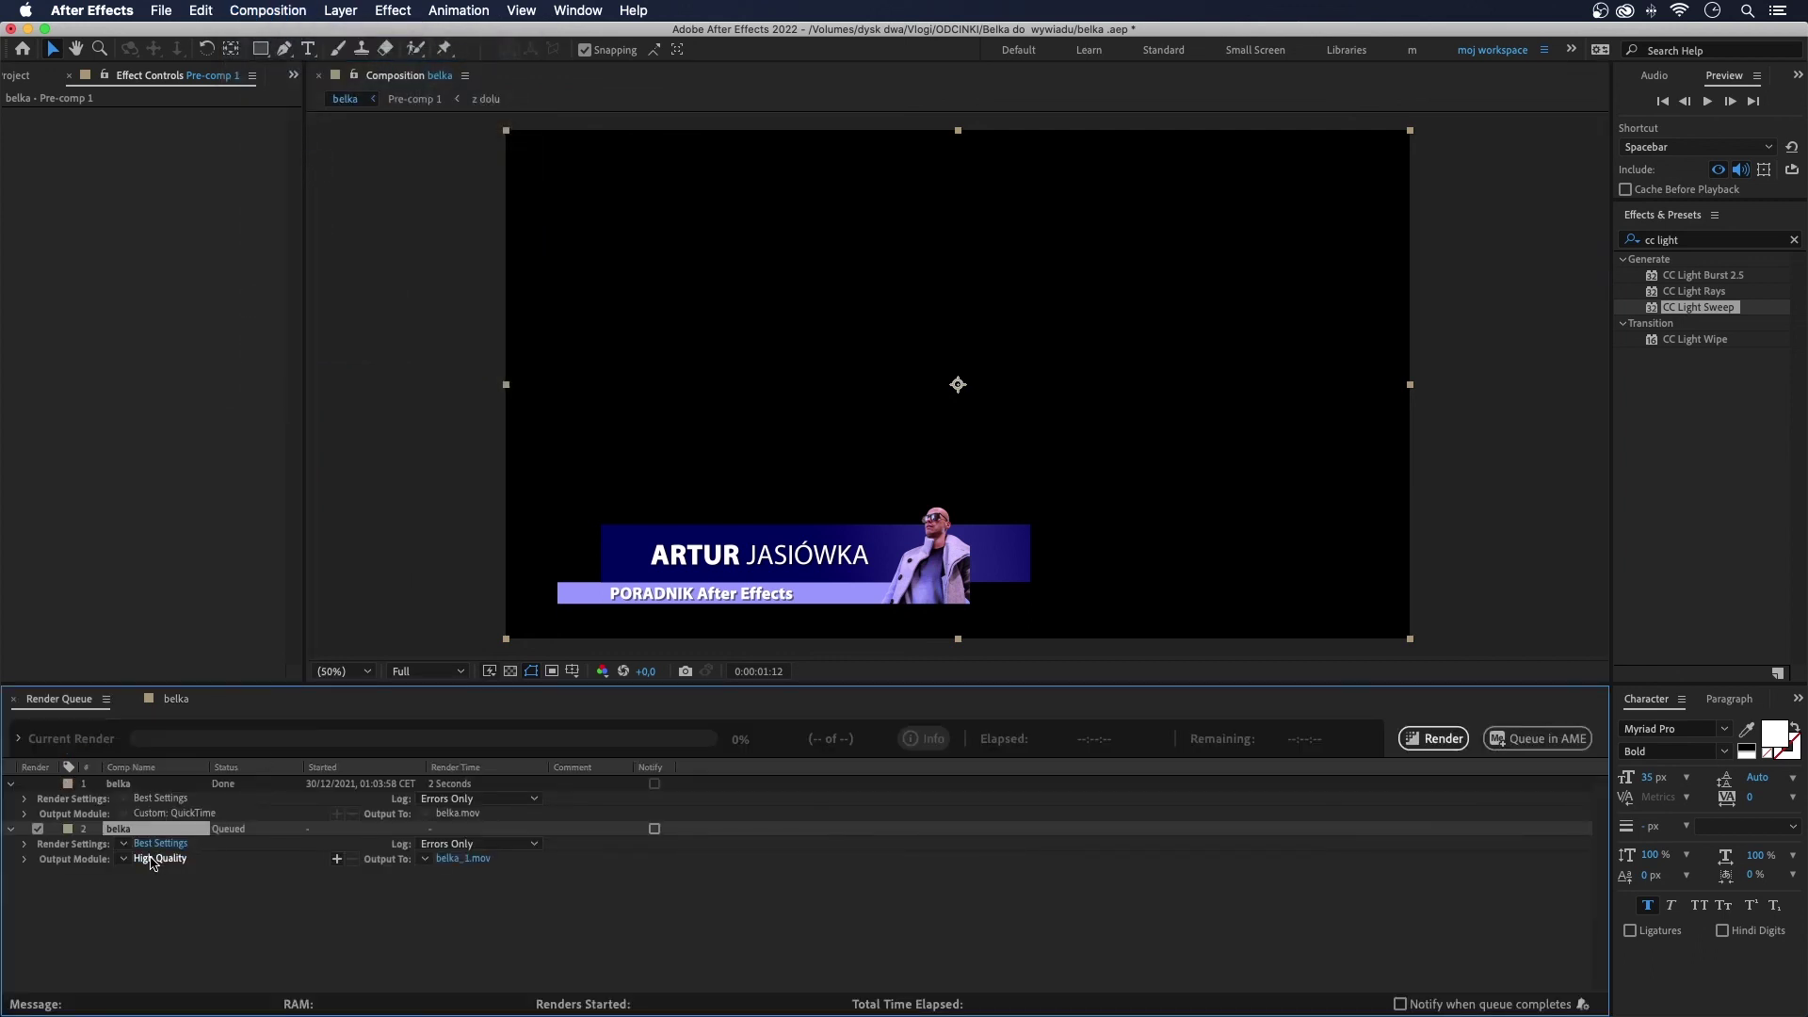
click(151, 859)
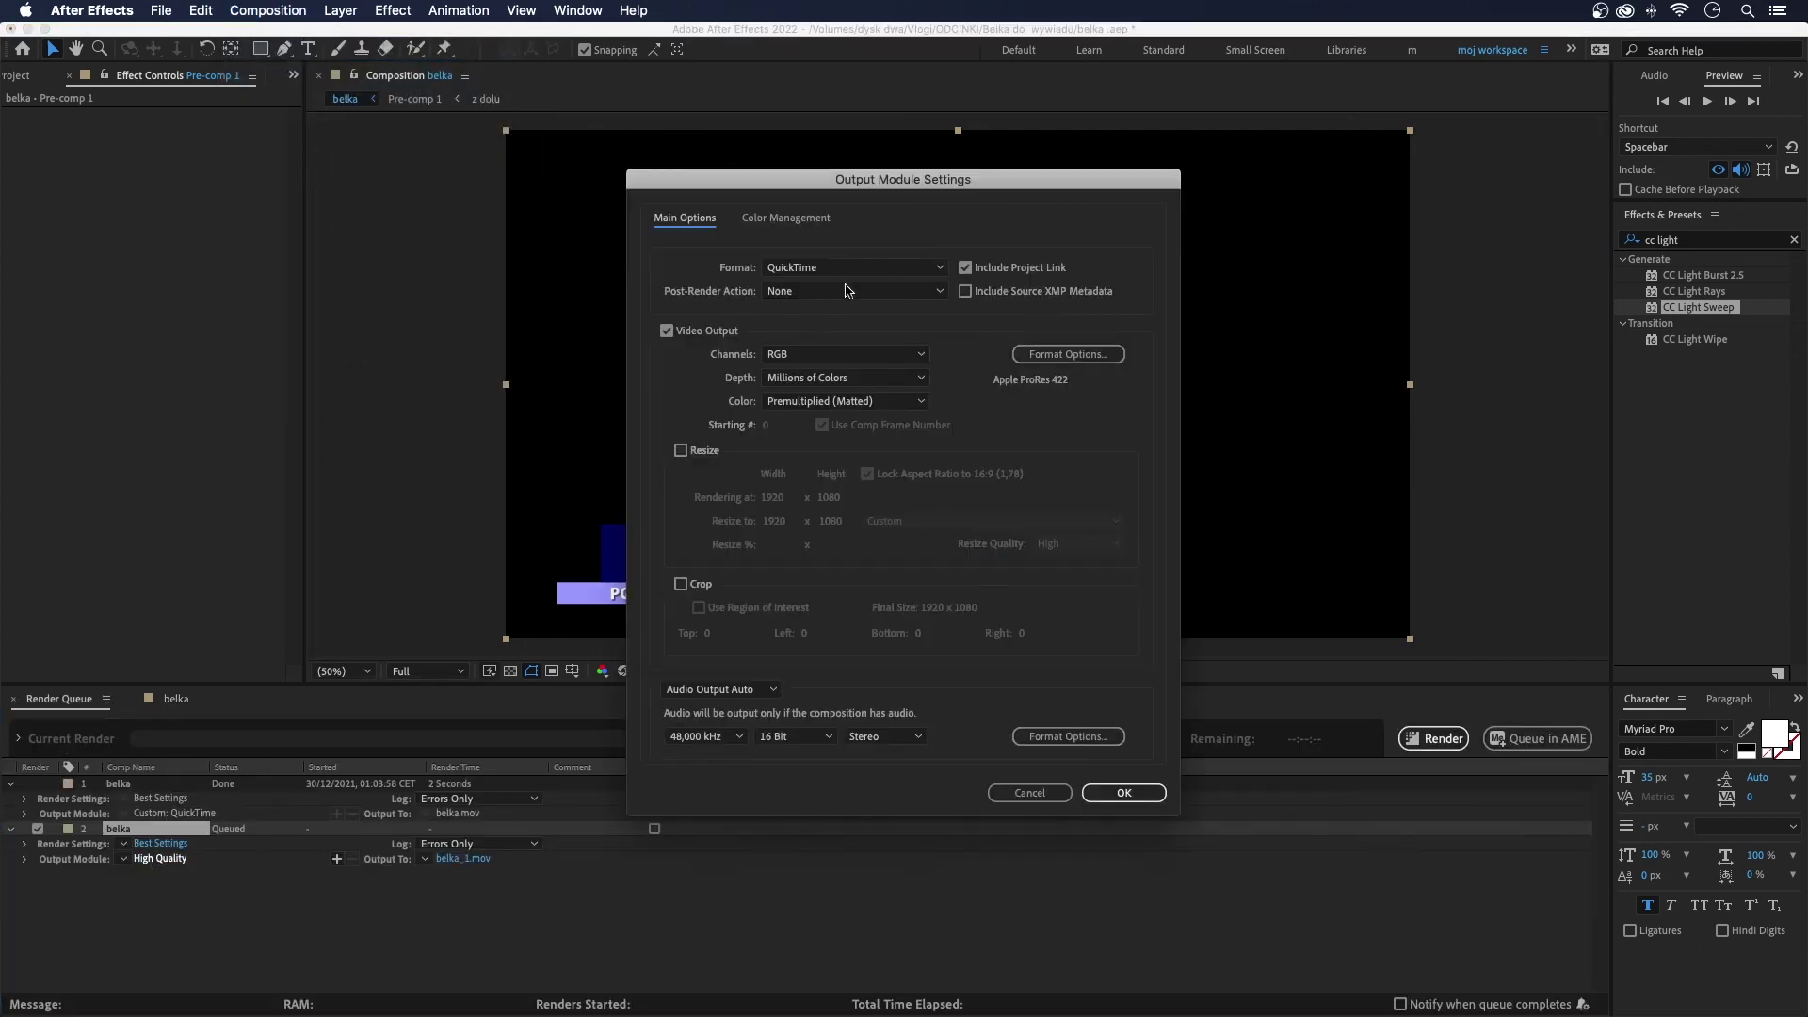
Step: Set the QuickTime video codec to Animation
click(822, 360)
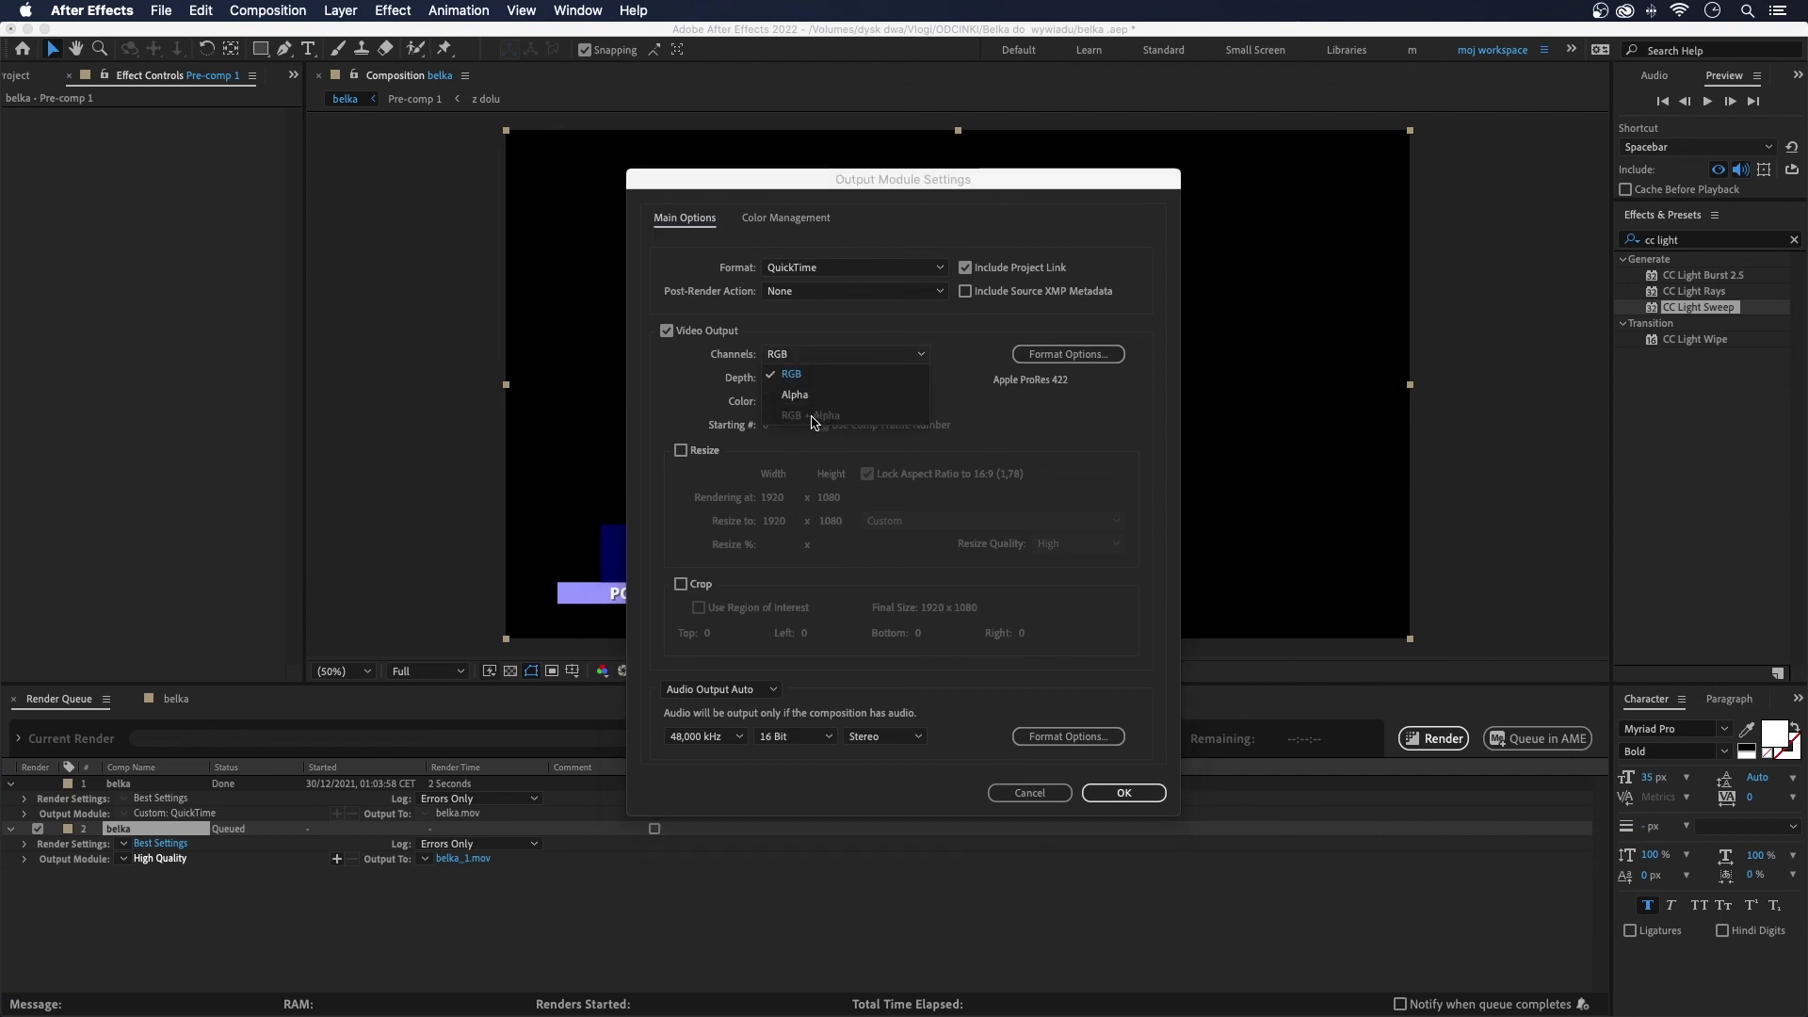
click(1068, 356)
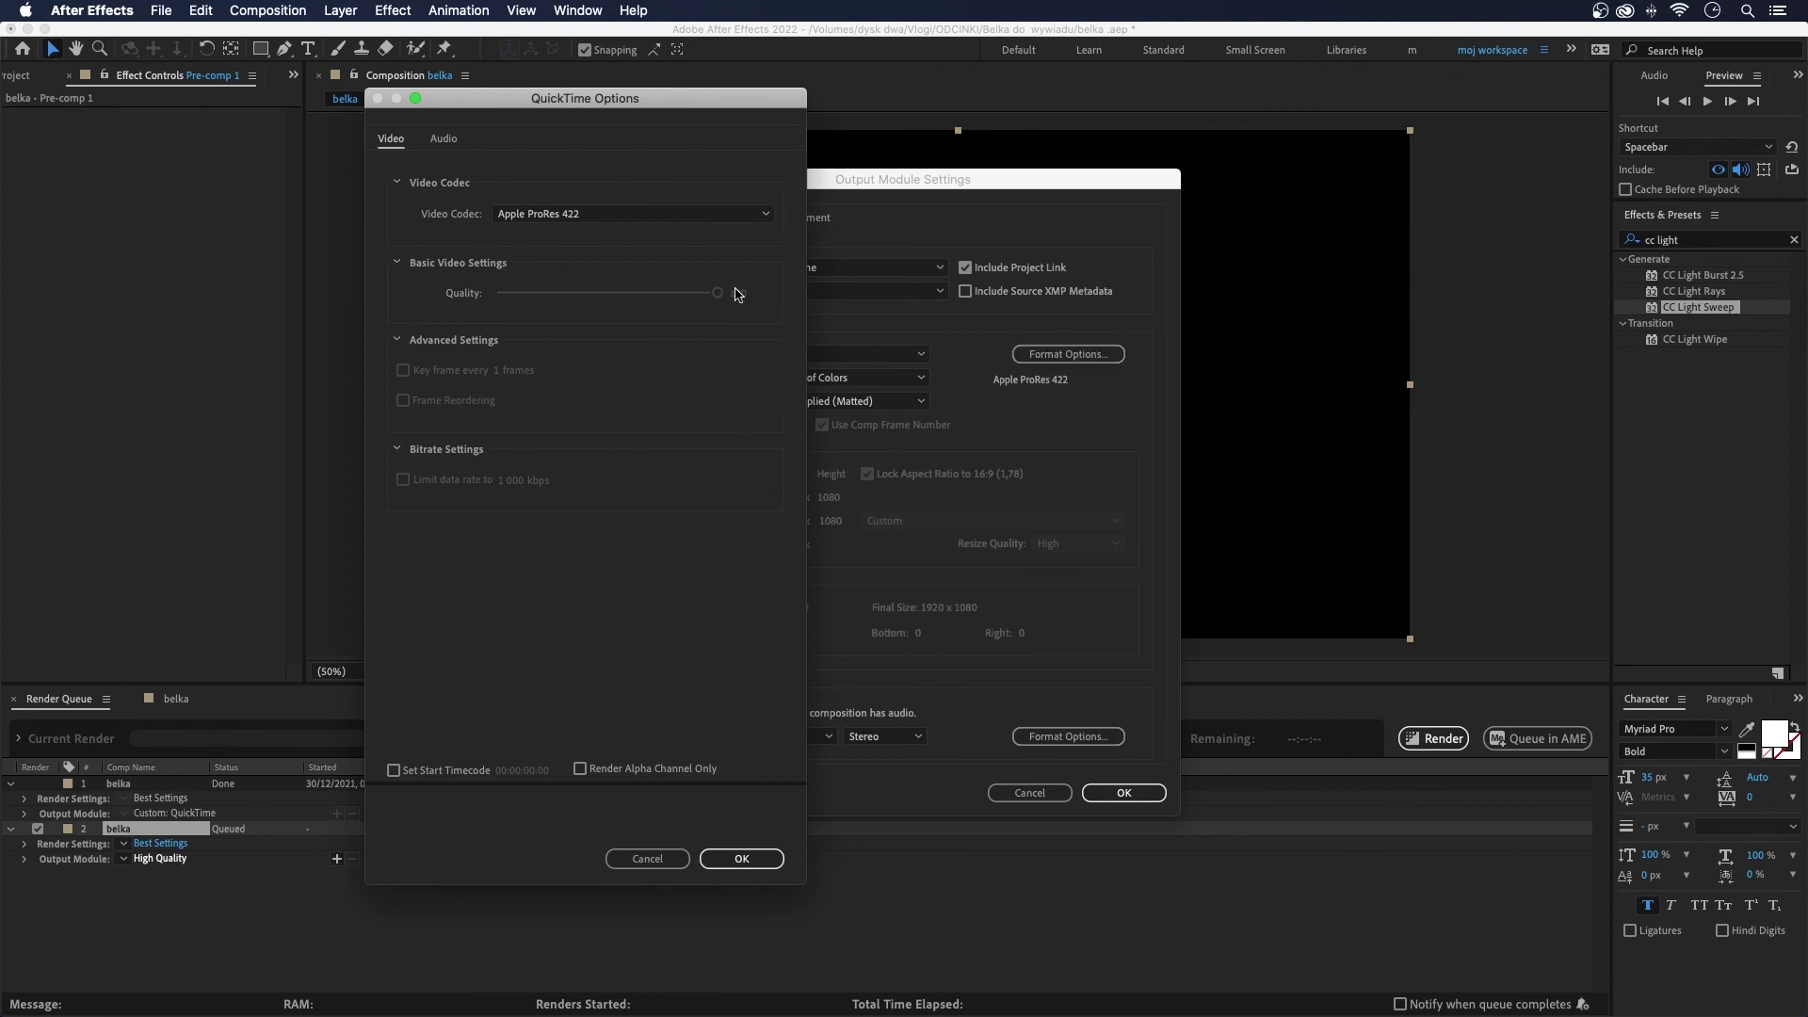
click(577, 224)
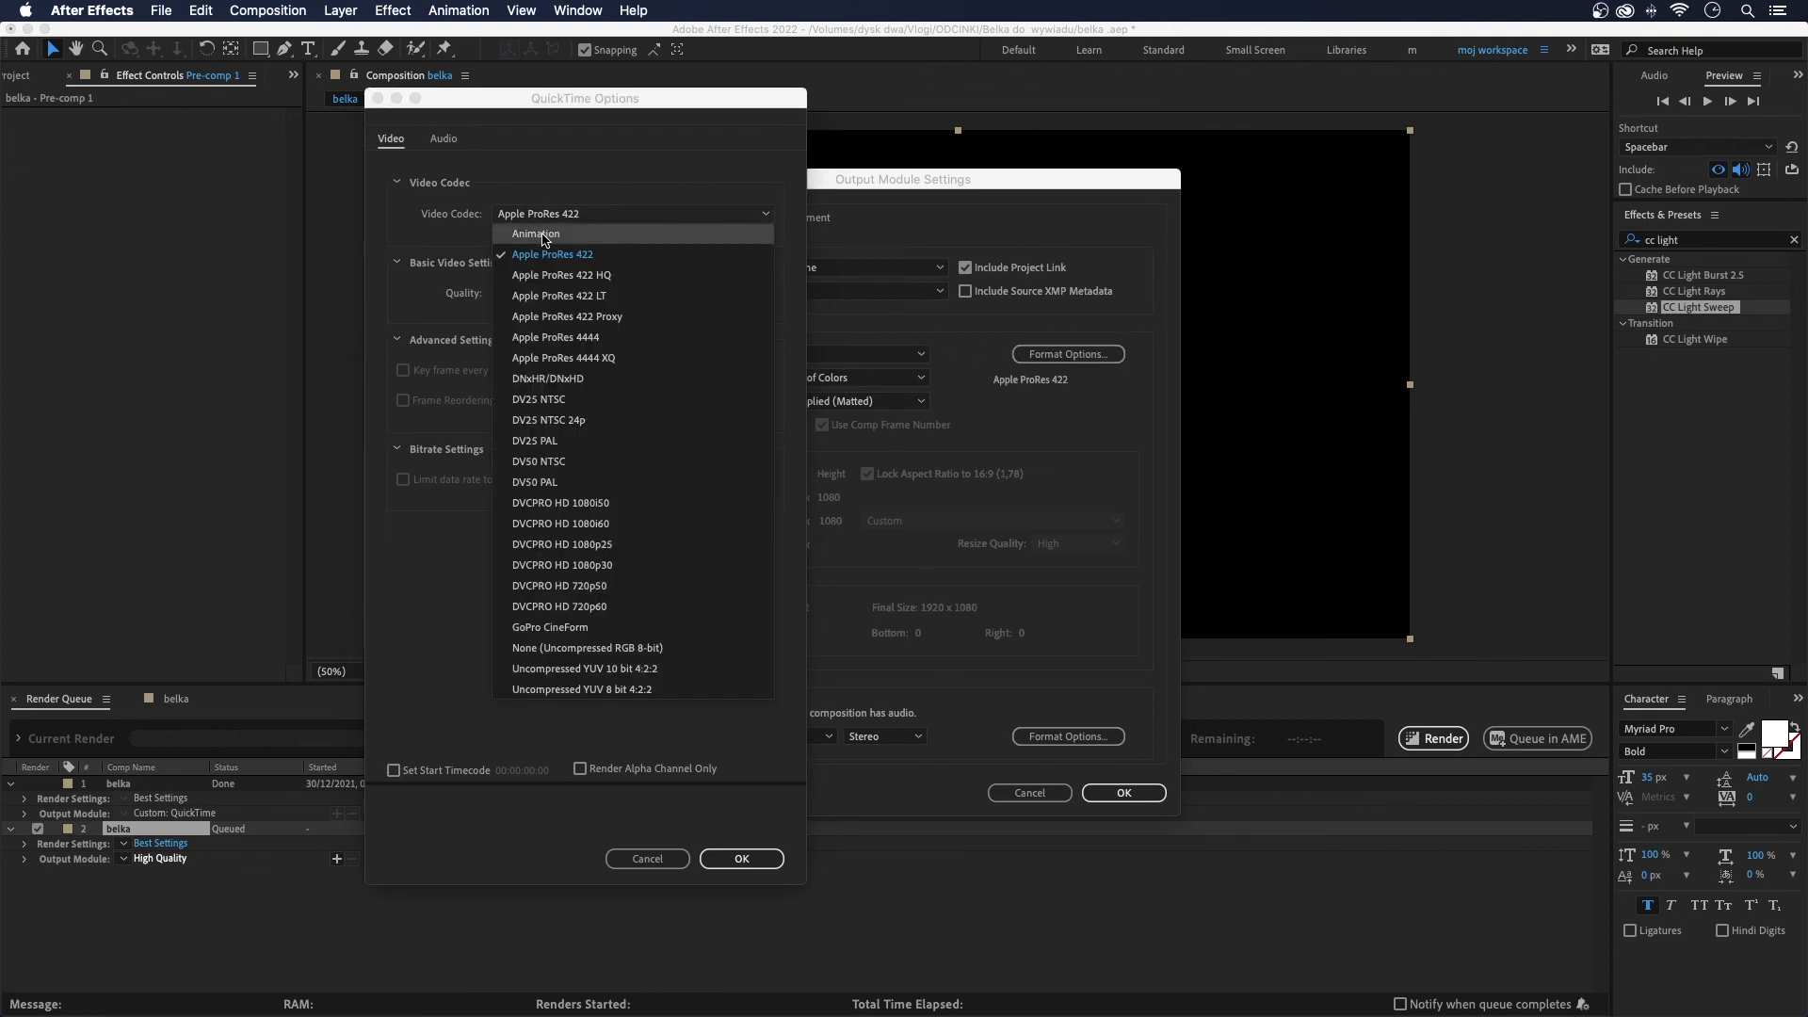
click(544, 236)
click(741, 856)
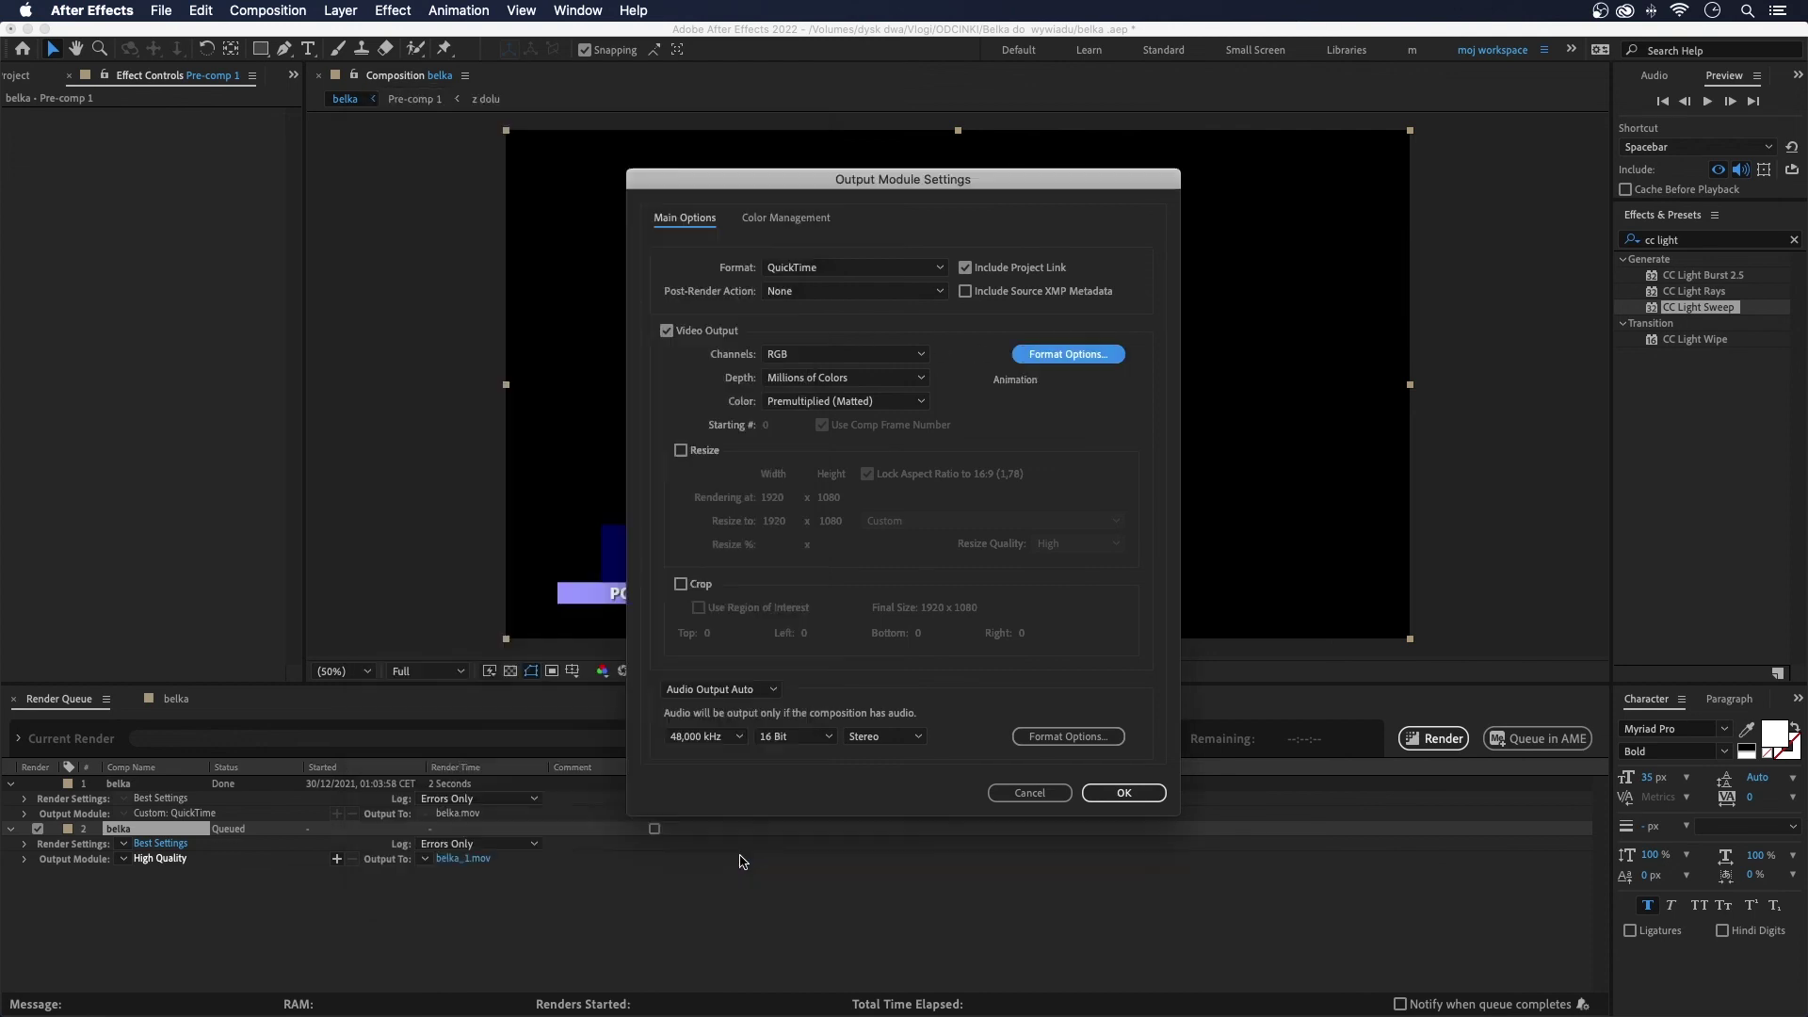
Step: Output RGB + Alpha channels, render belka_1.mov, and drag it toward the Comp 2 timeline
click(837, 358)
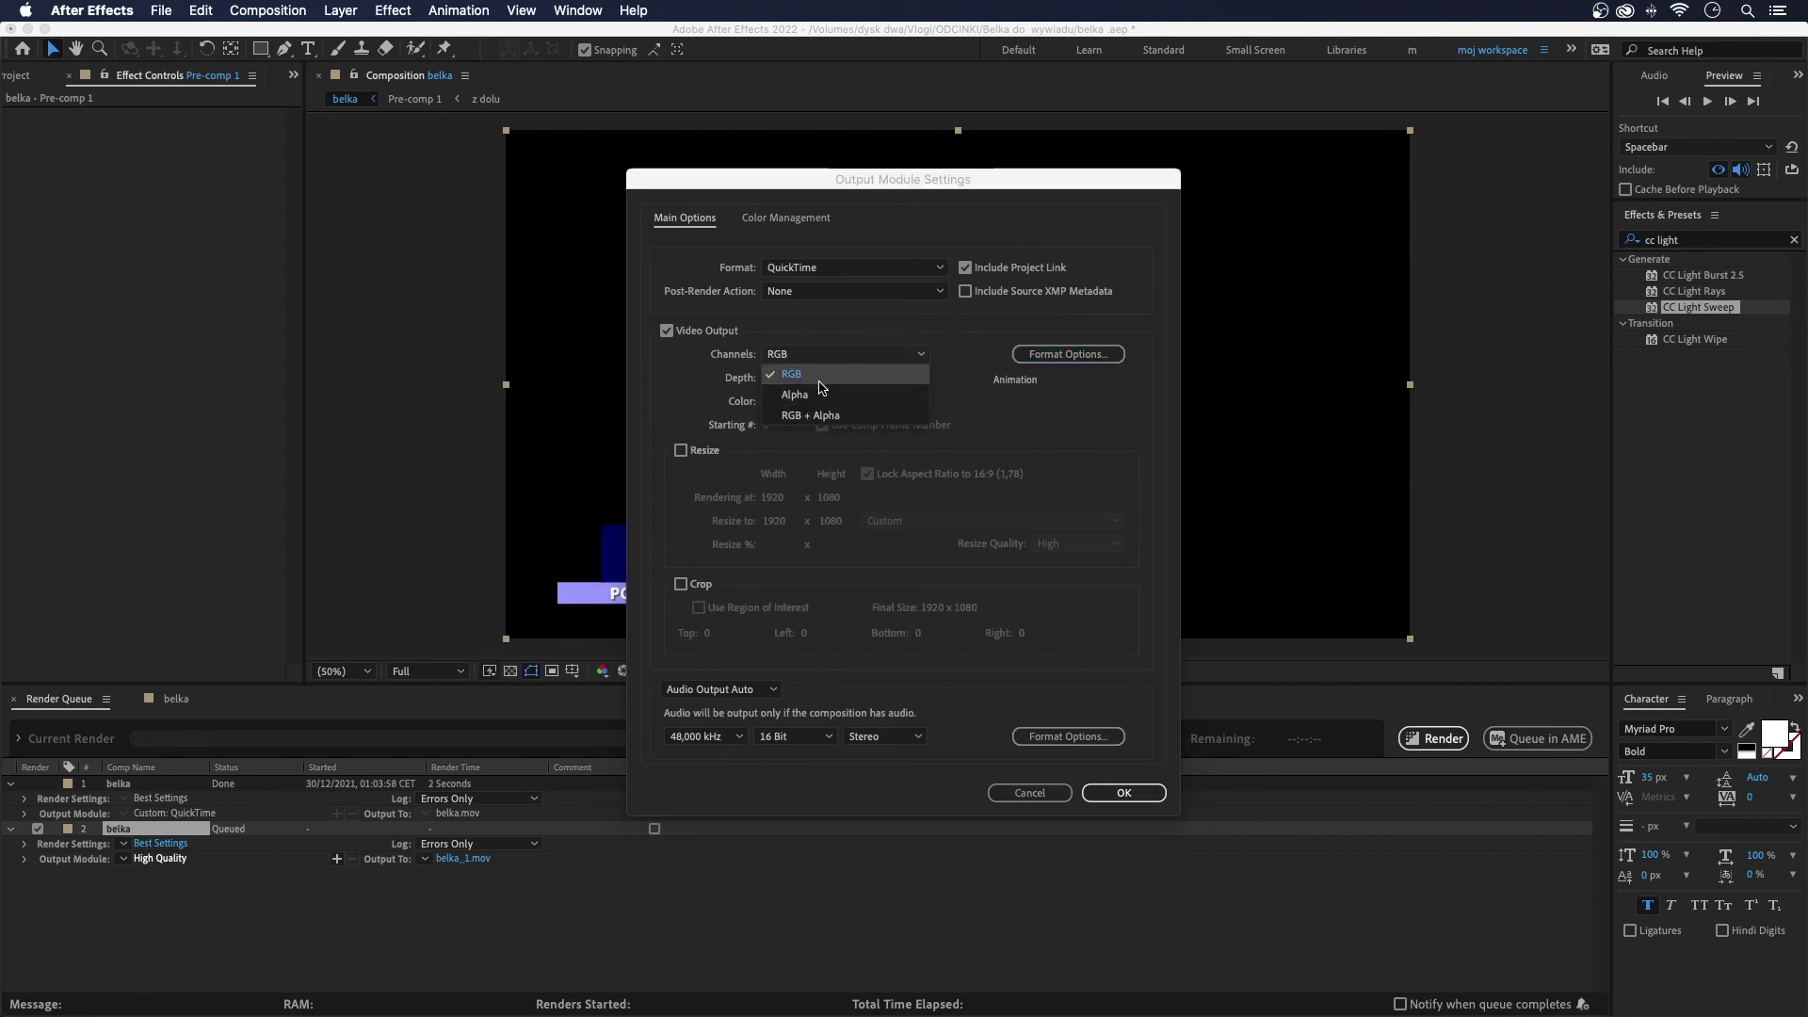
click(810, 416)
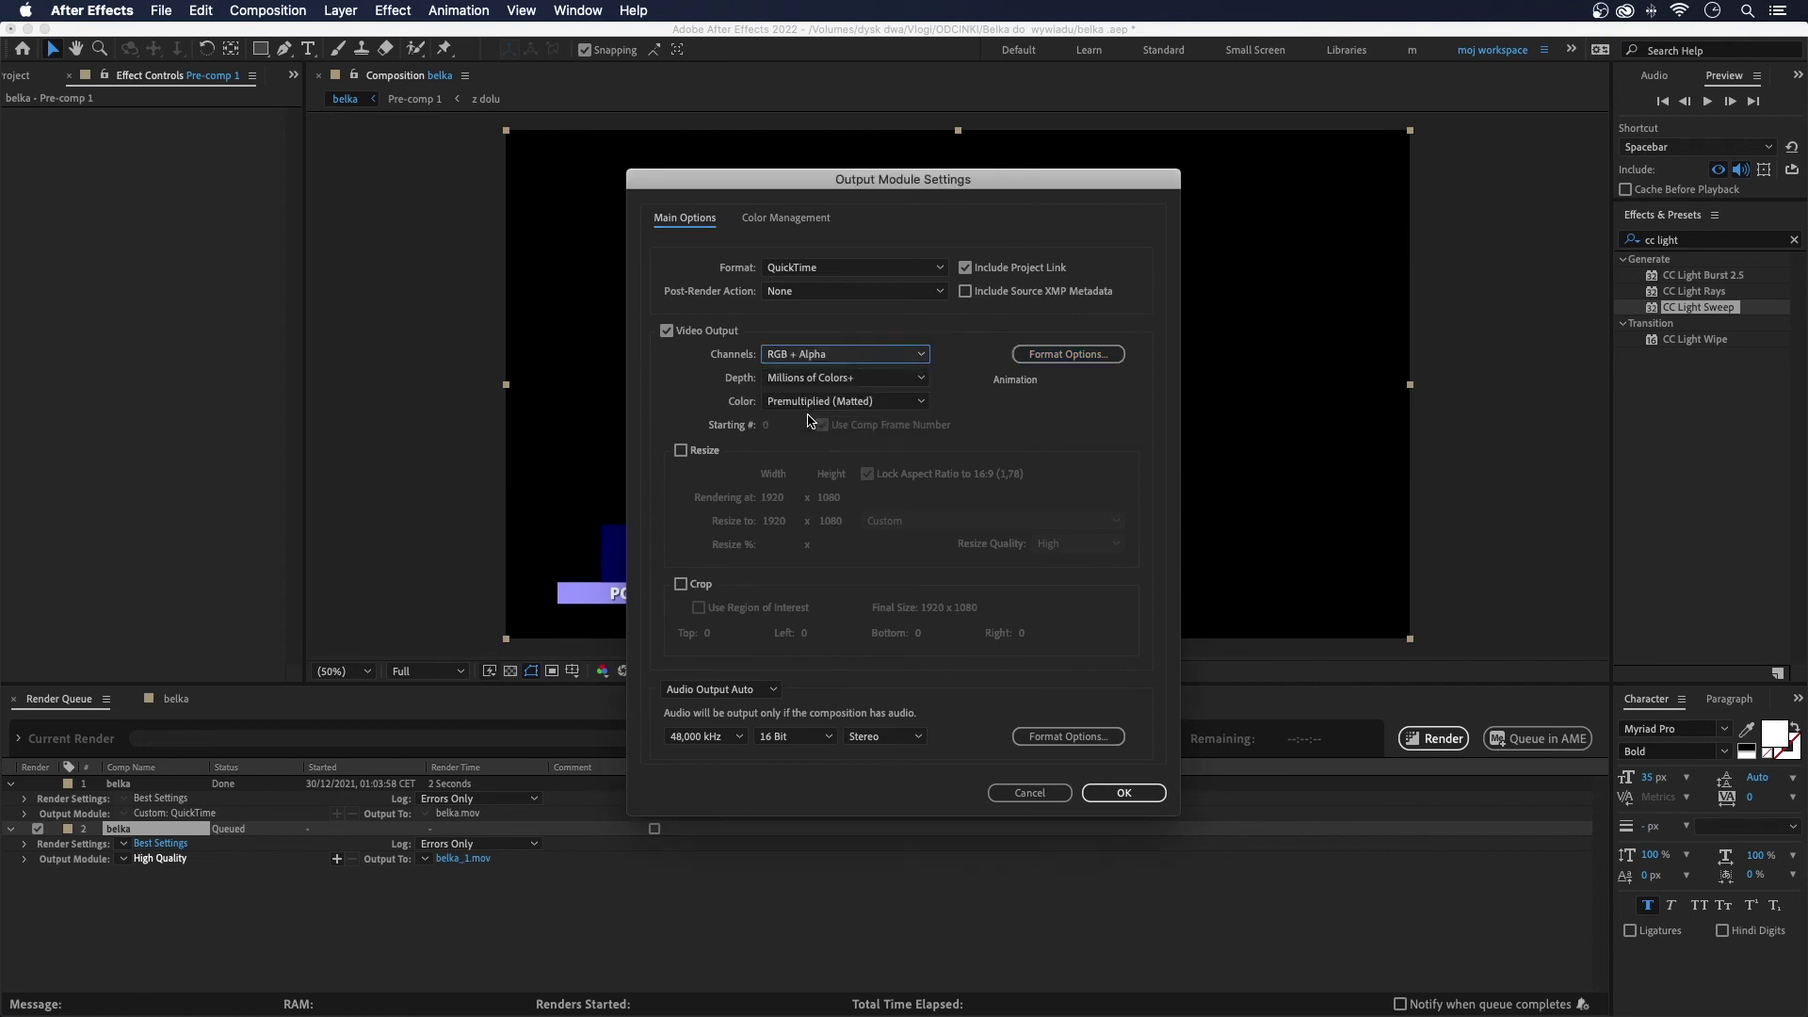
click(1130, 796)
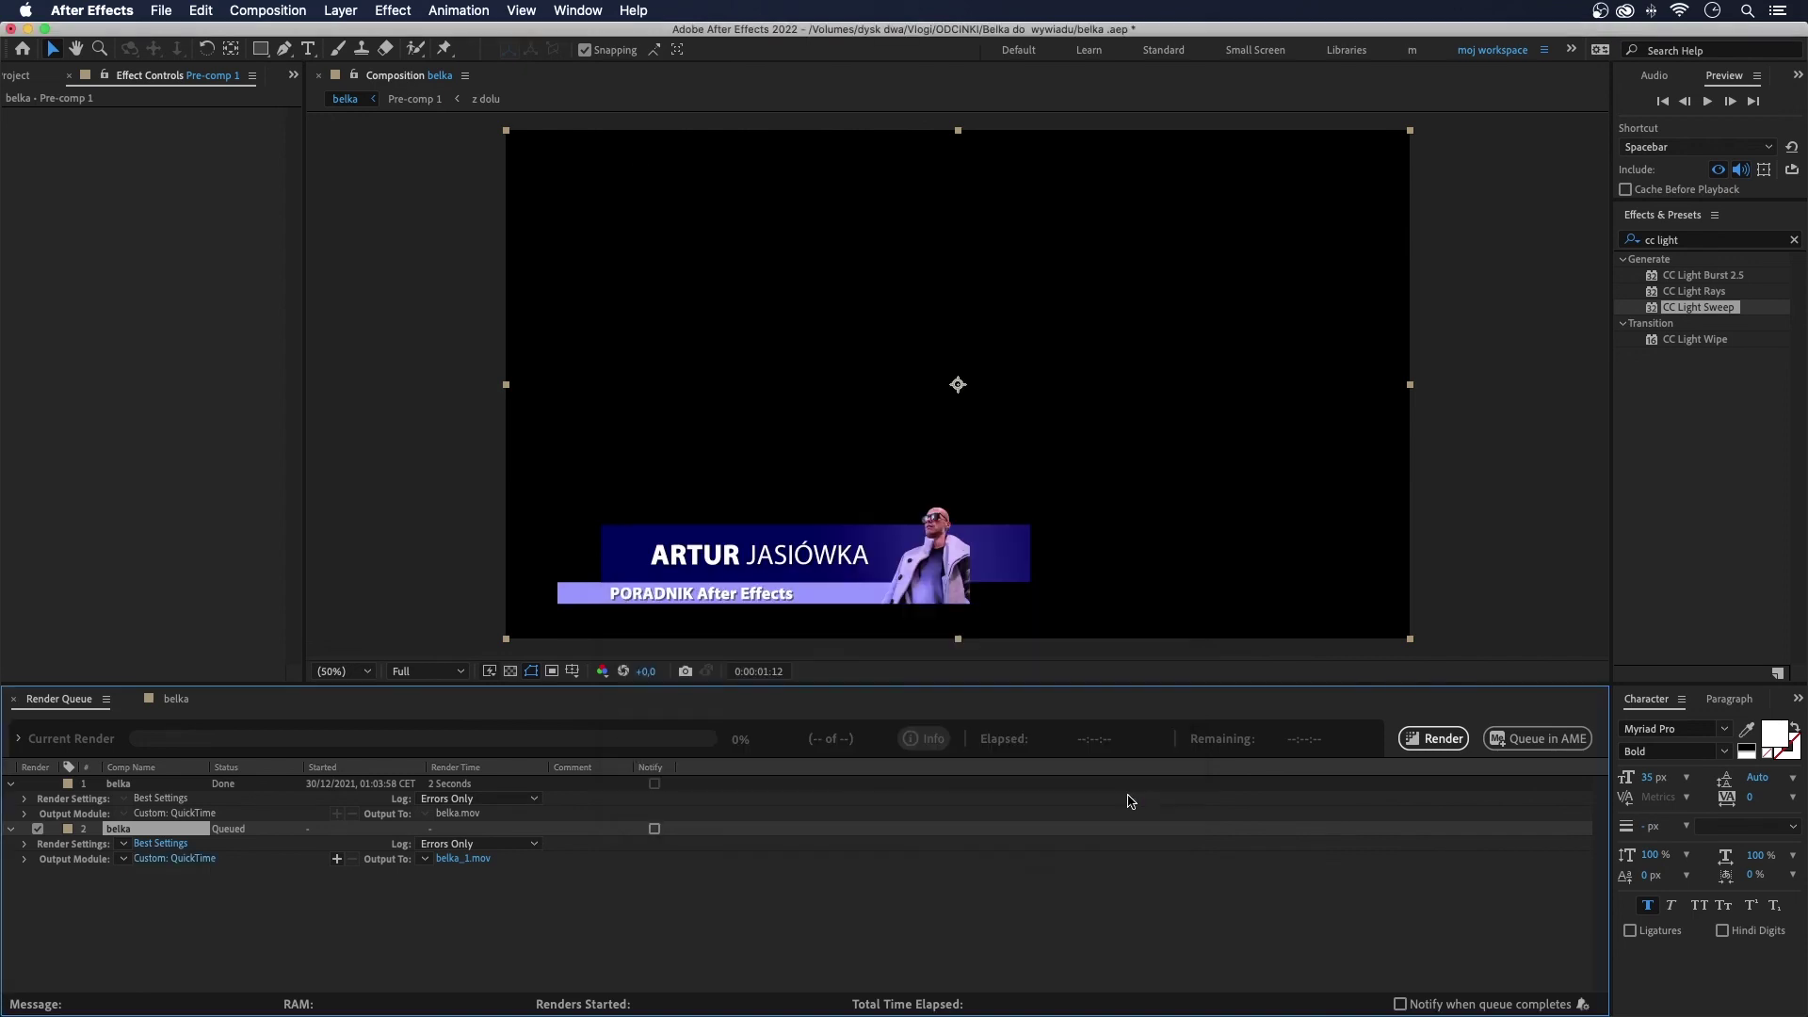
click(1429, 738)
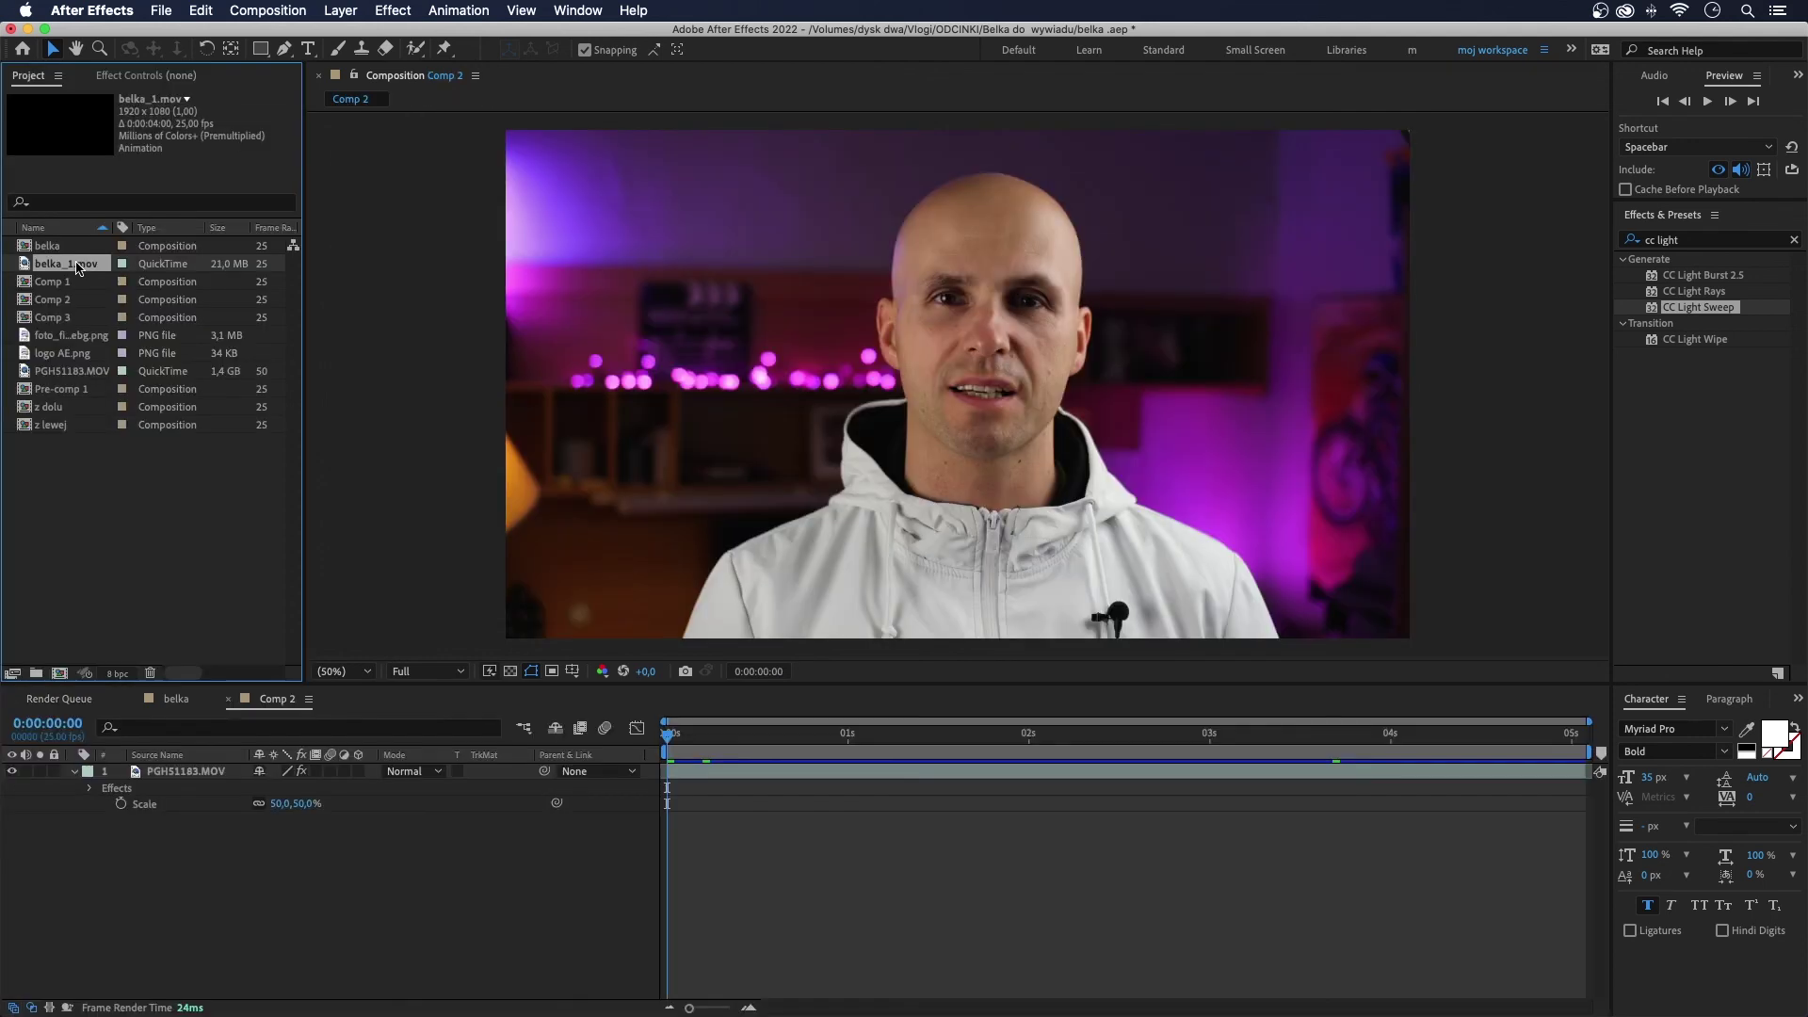
drag(78, 267, 197, 670)
Step: Place belka_1.mov above the interview footage in Comp 2 and preview the overlay
drag(195, 746, 198, 767)
key(space)
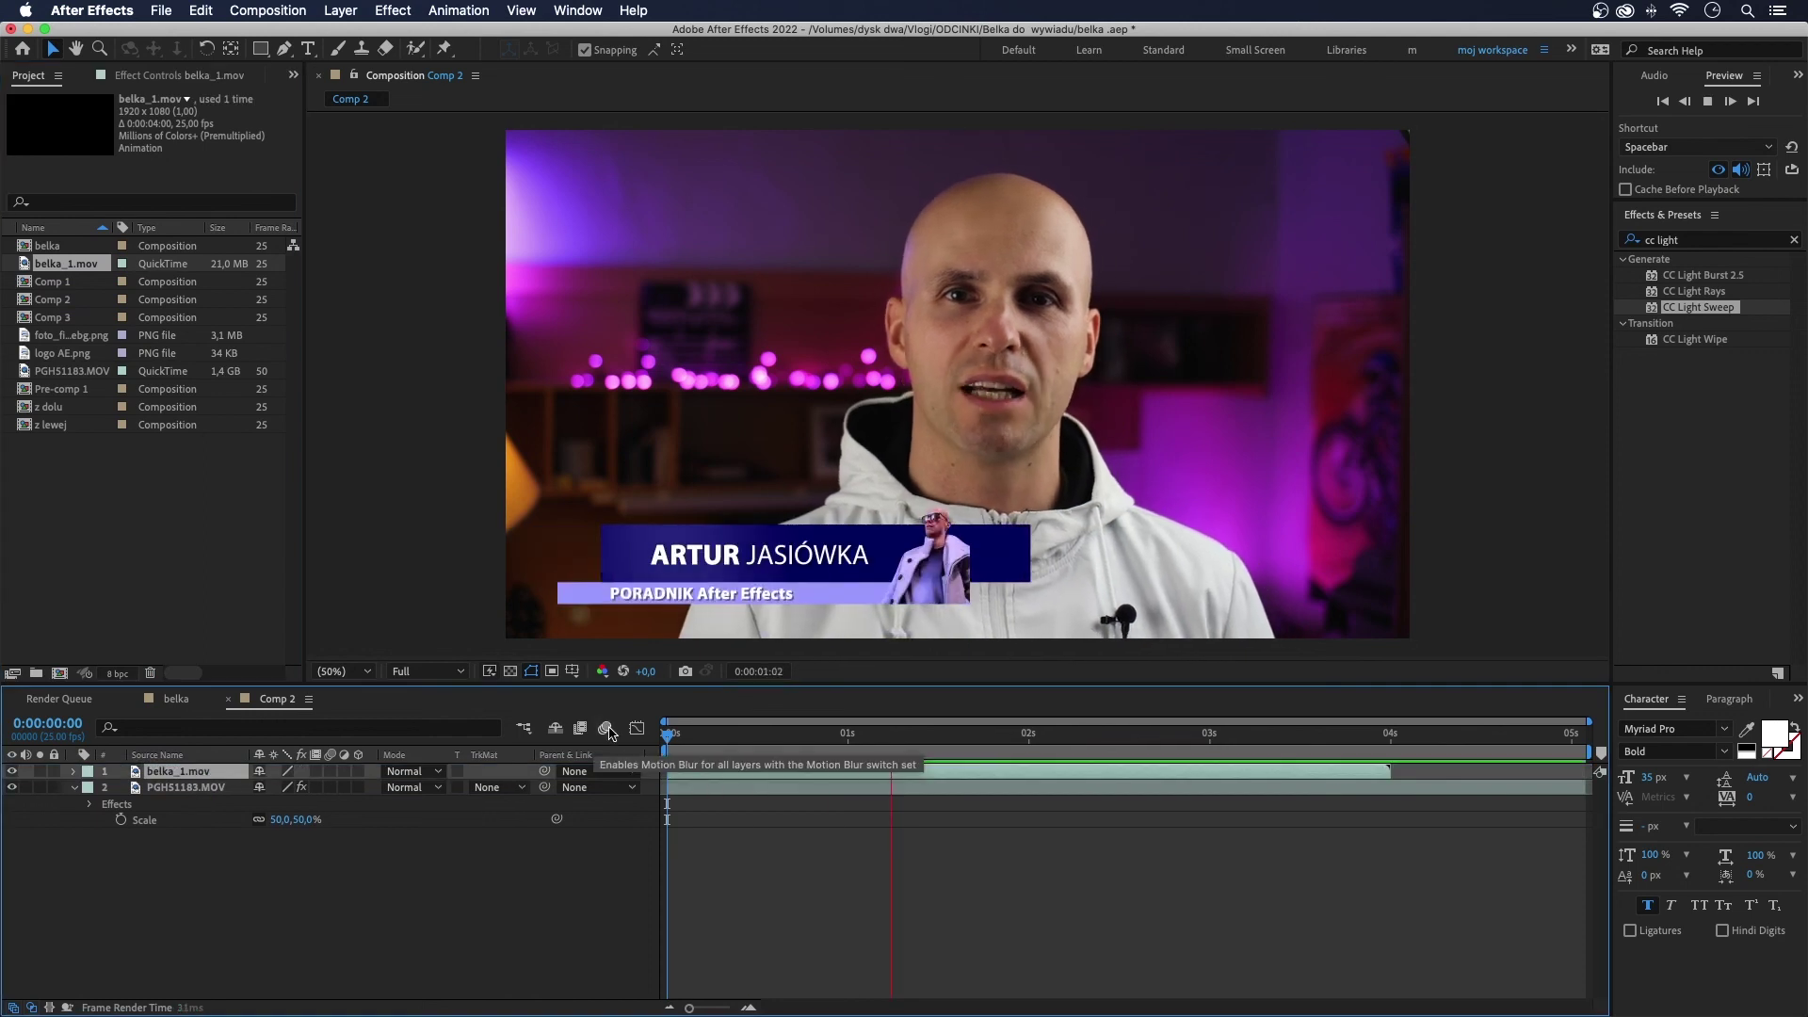